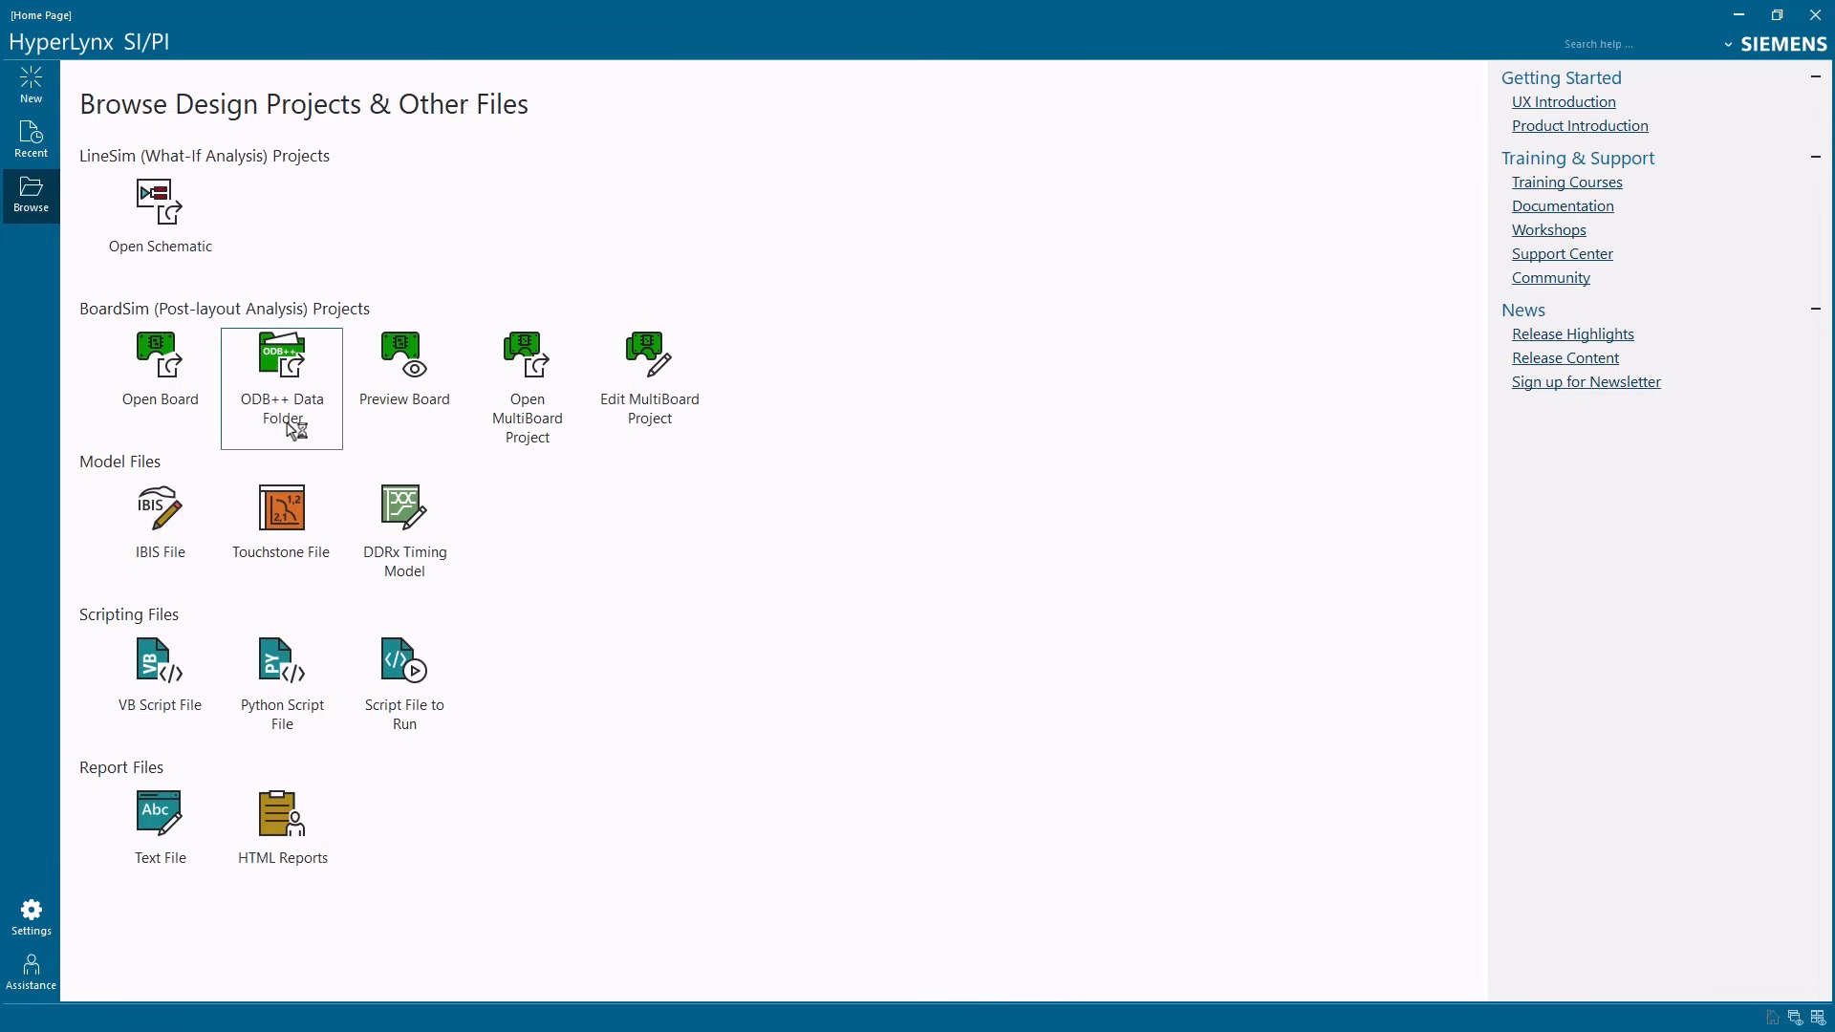
- Open the LineSim schematic SI_Intro.ffs from the SI_Intro workshop folder
click(194, 230)
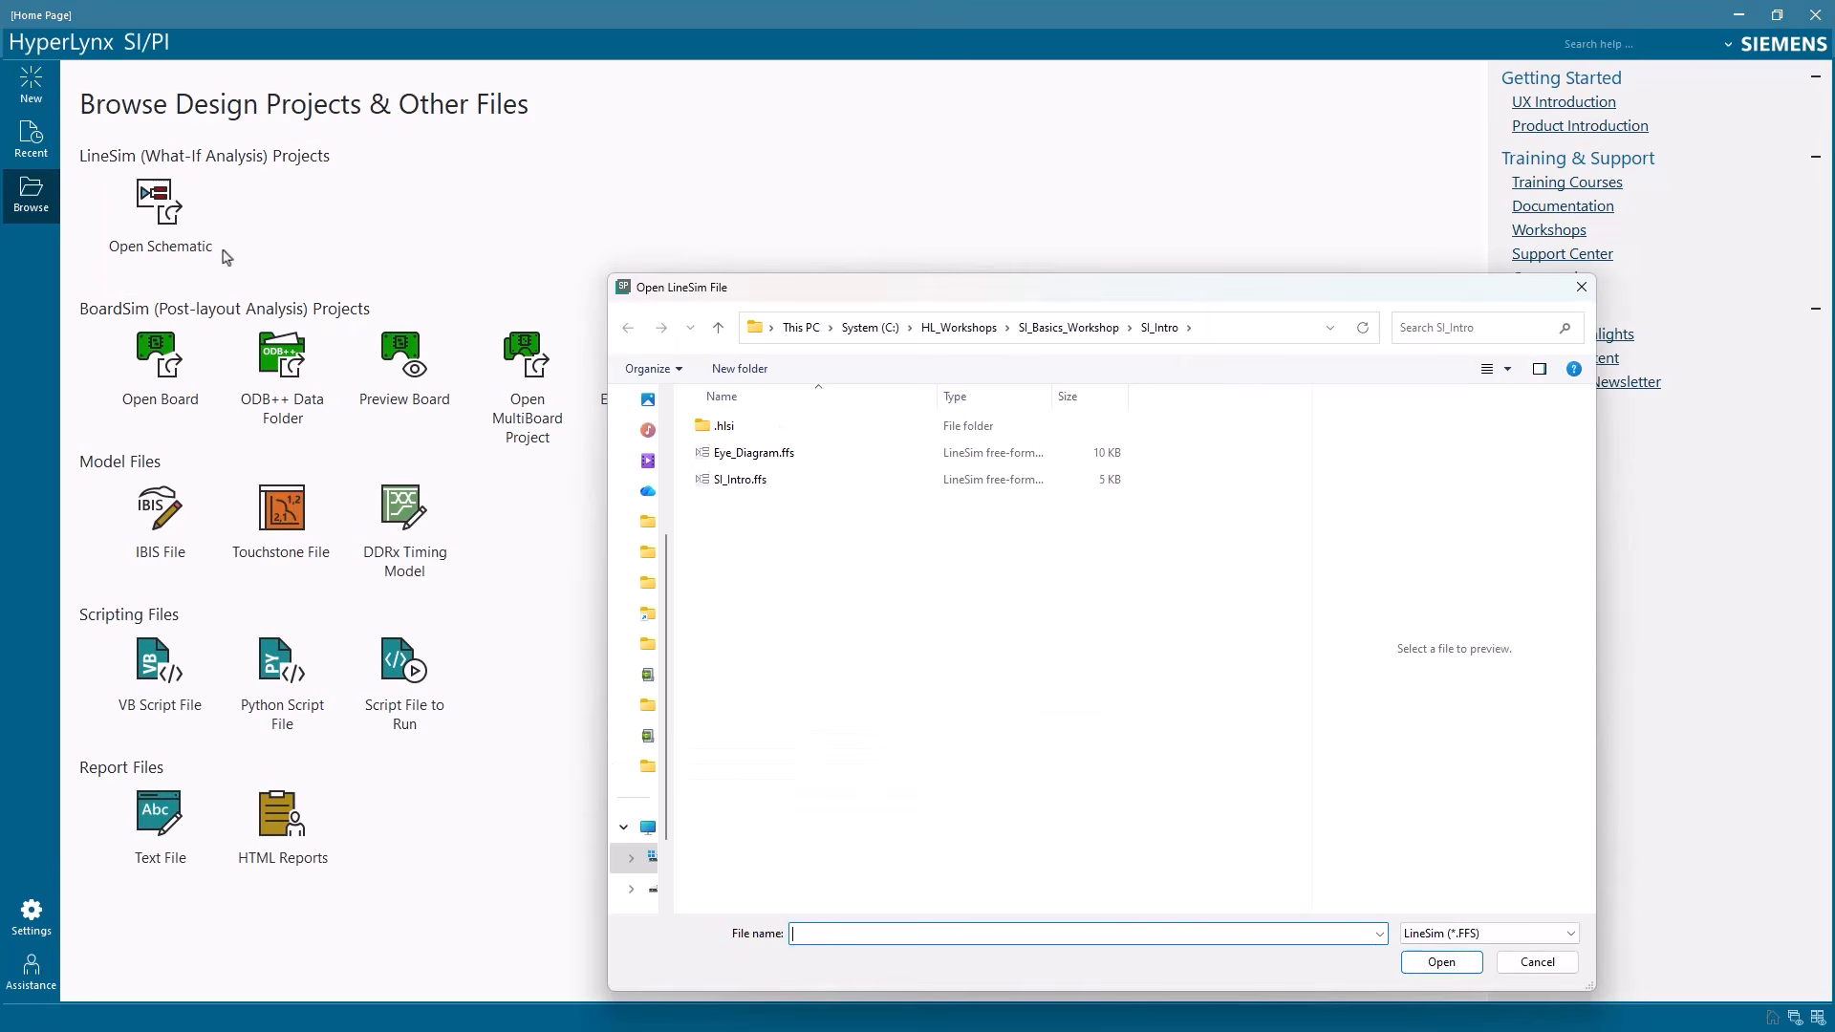
click(767, 488)
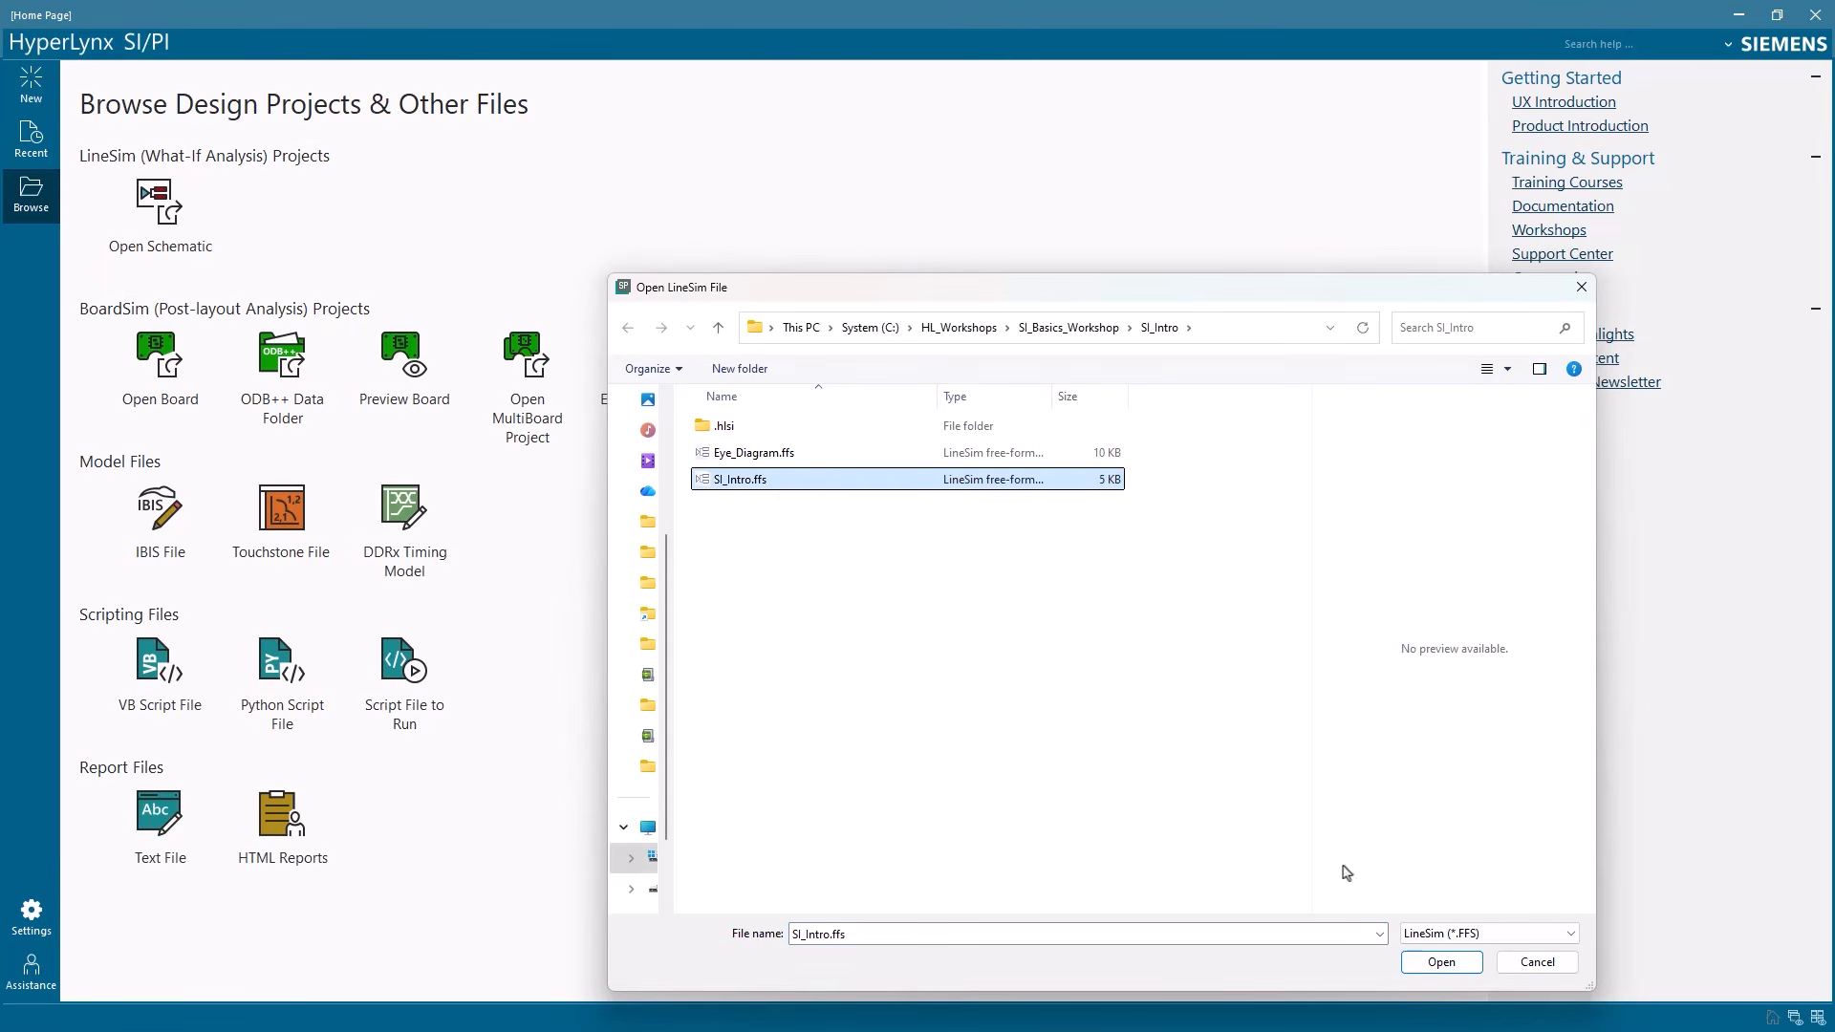
click(1441, 962)
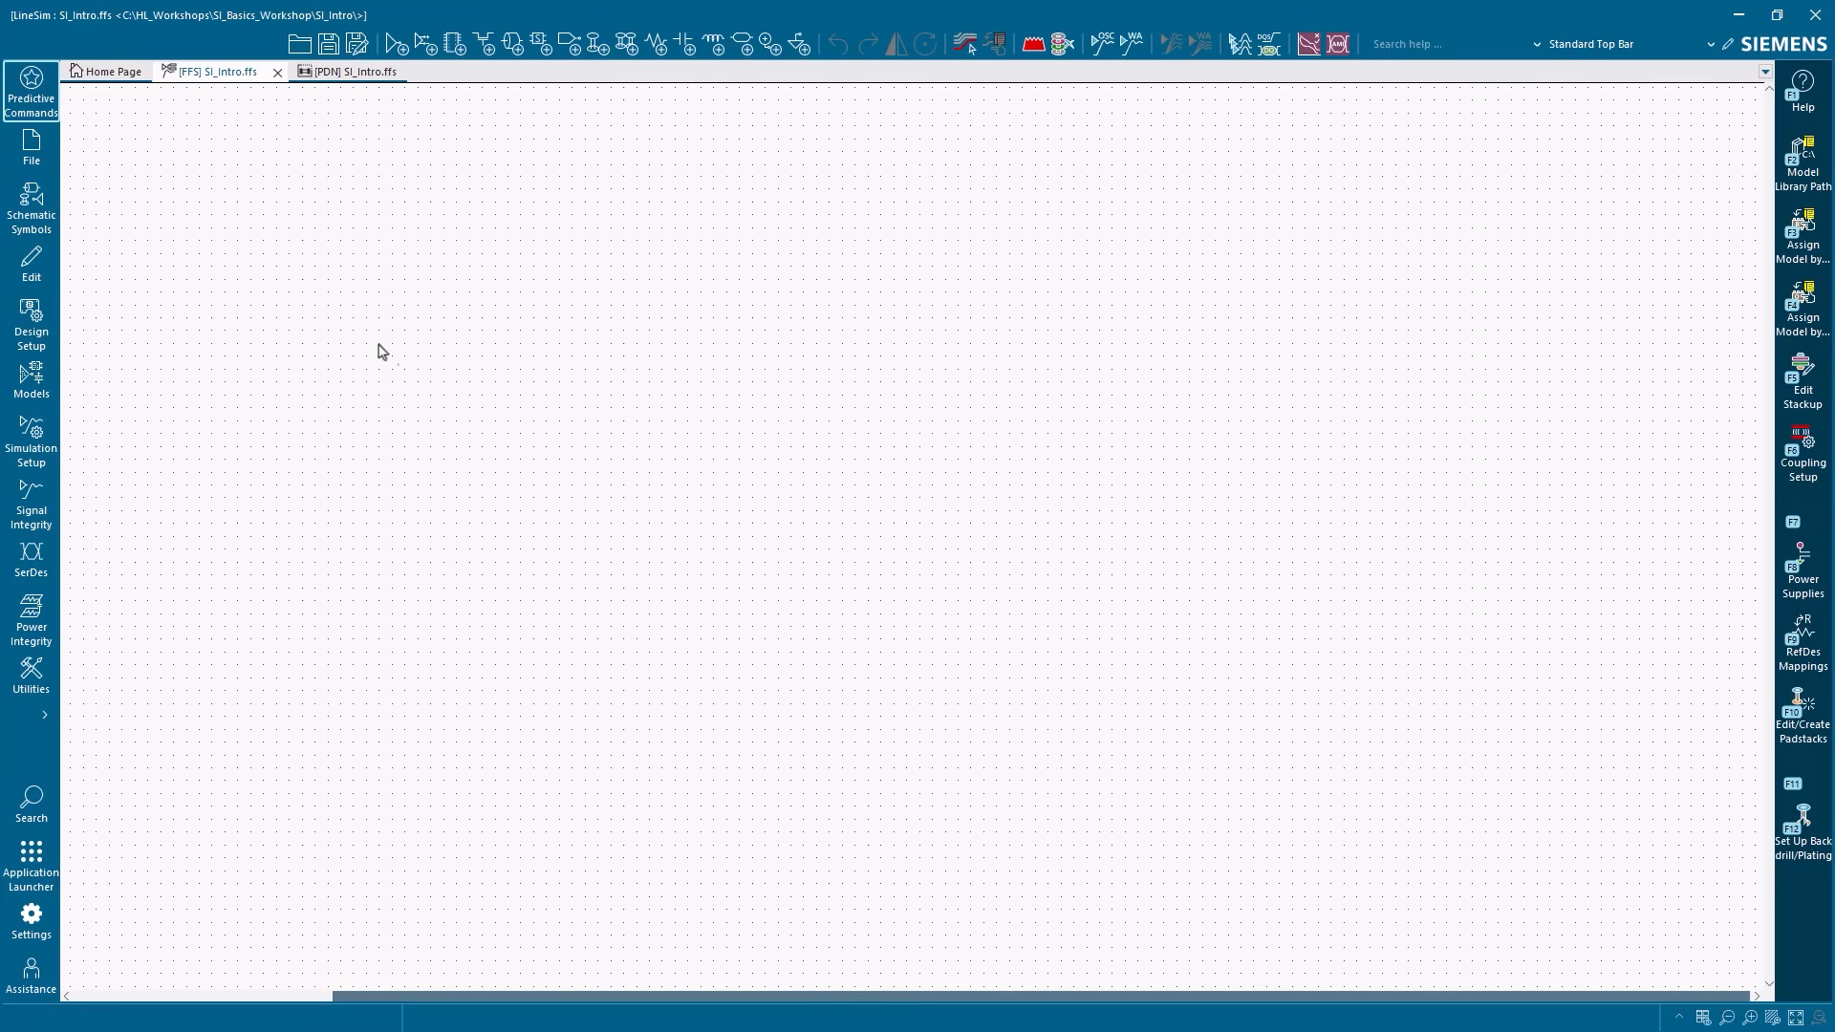
- Place an IC I/O buffer on the empty schematic and a transmission line to the right of it
click(37, 212)
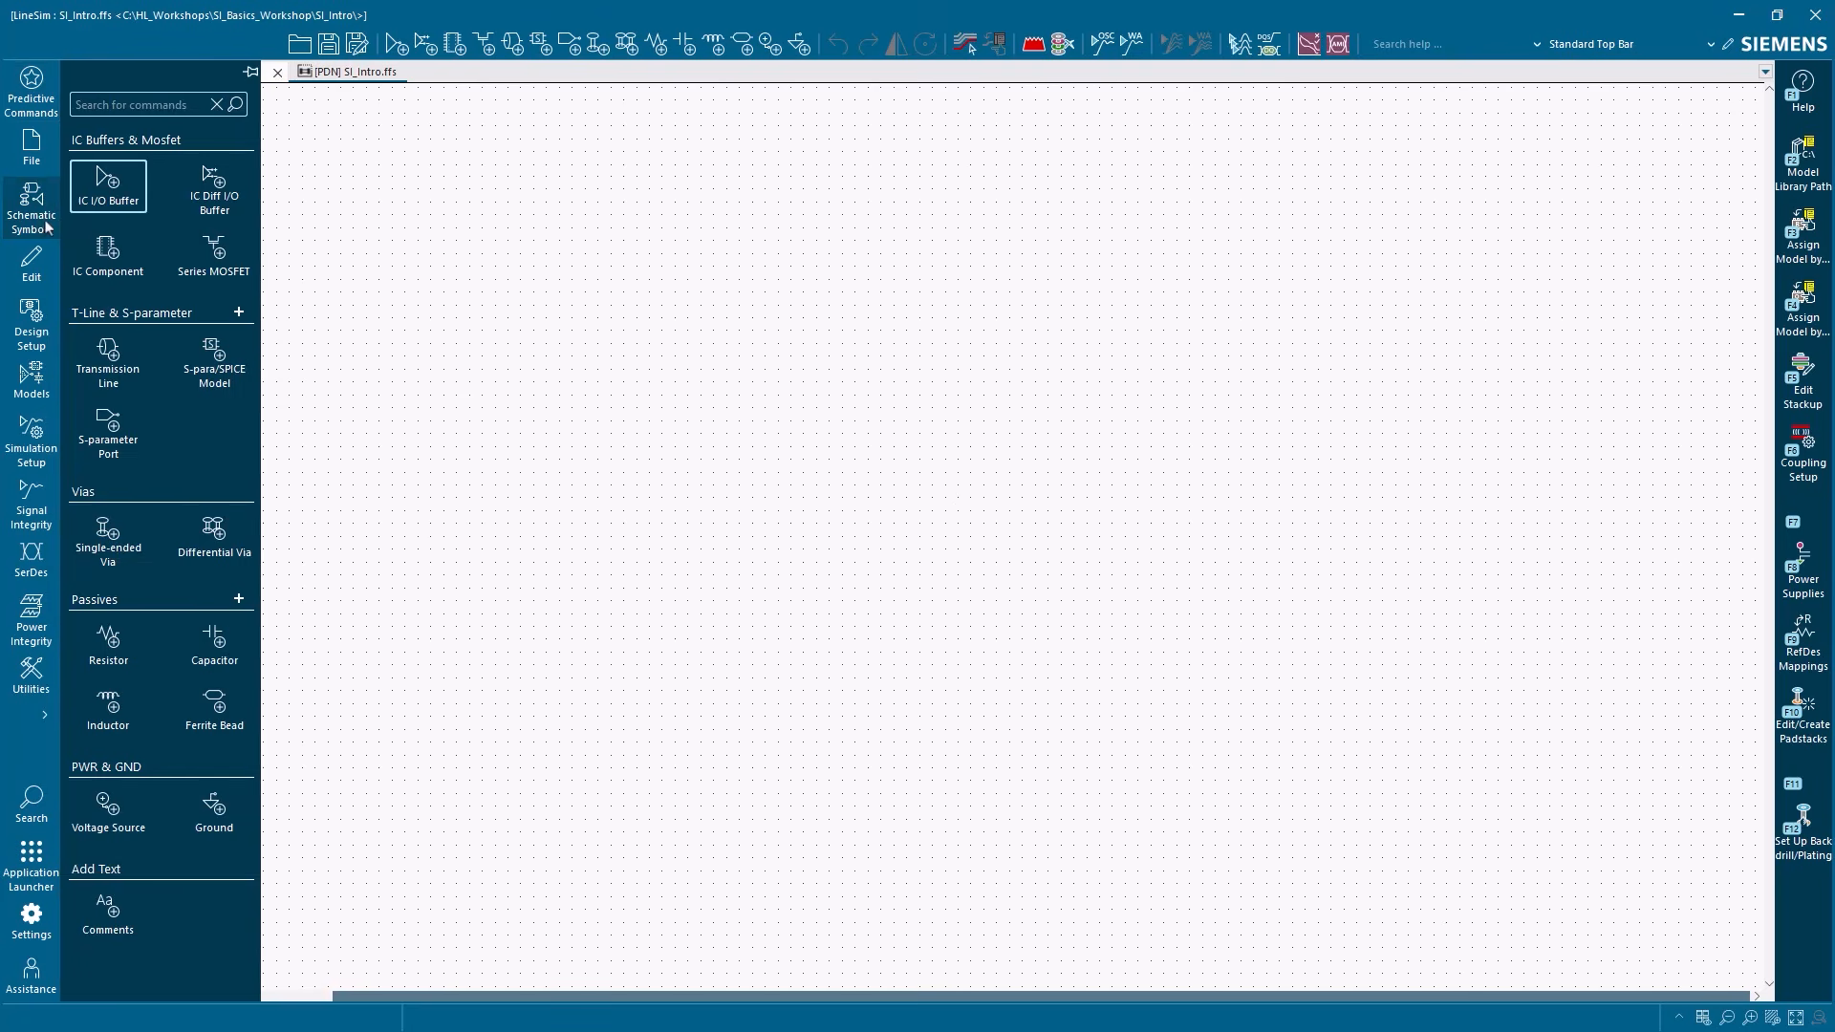
click(123, 192)
click(455, 279)
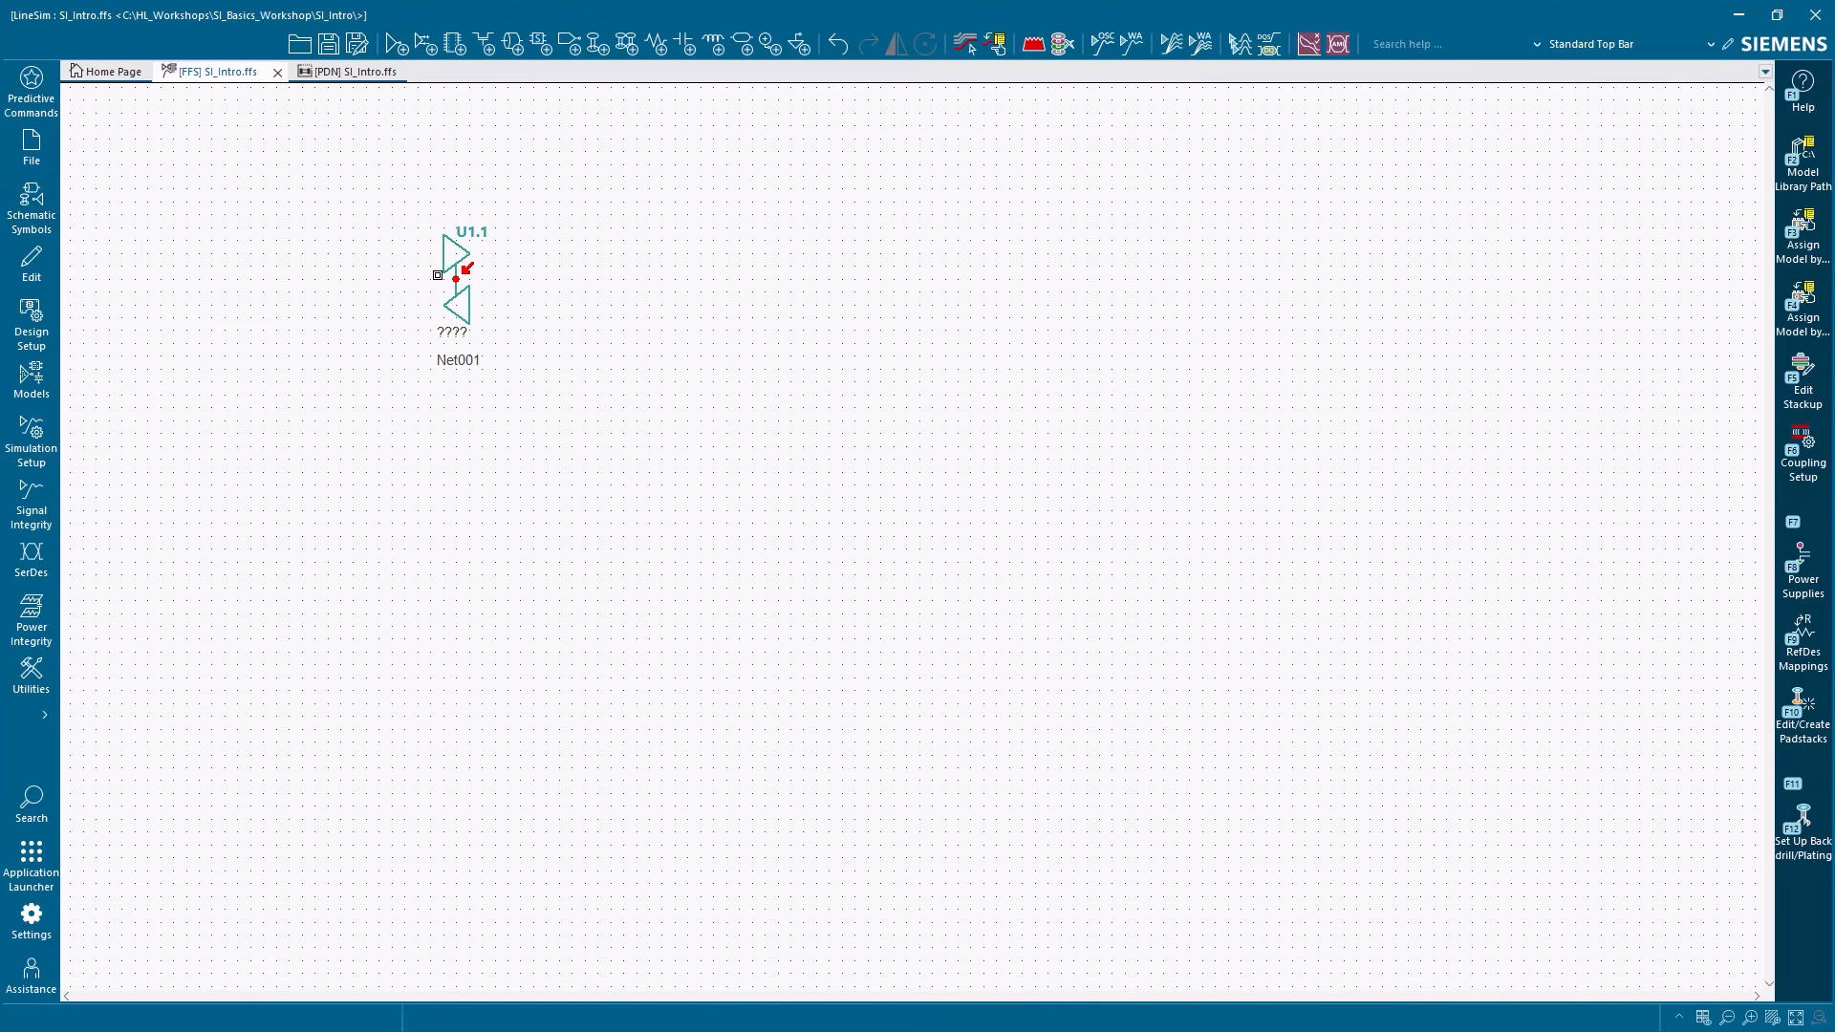
click(28, 202)
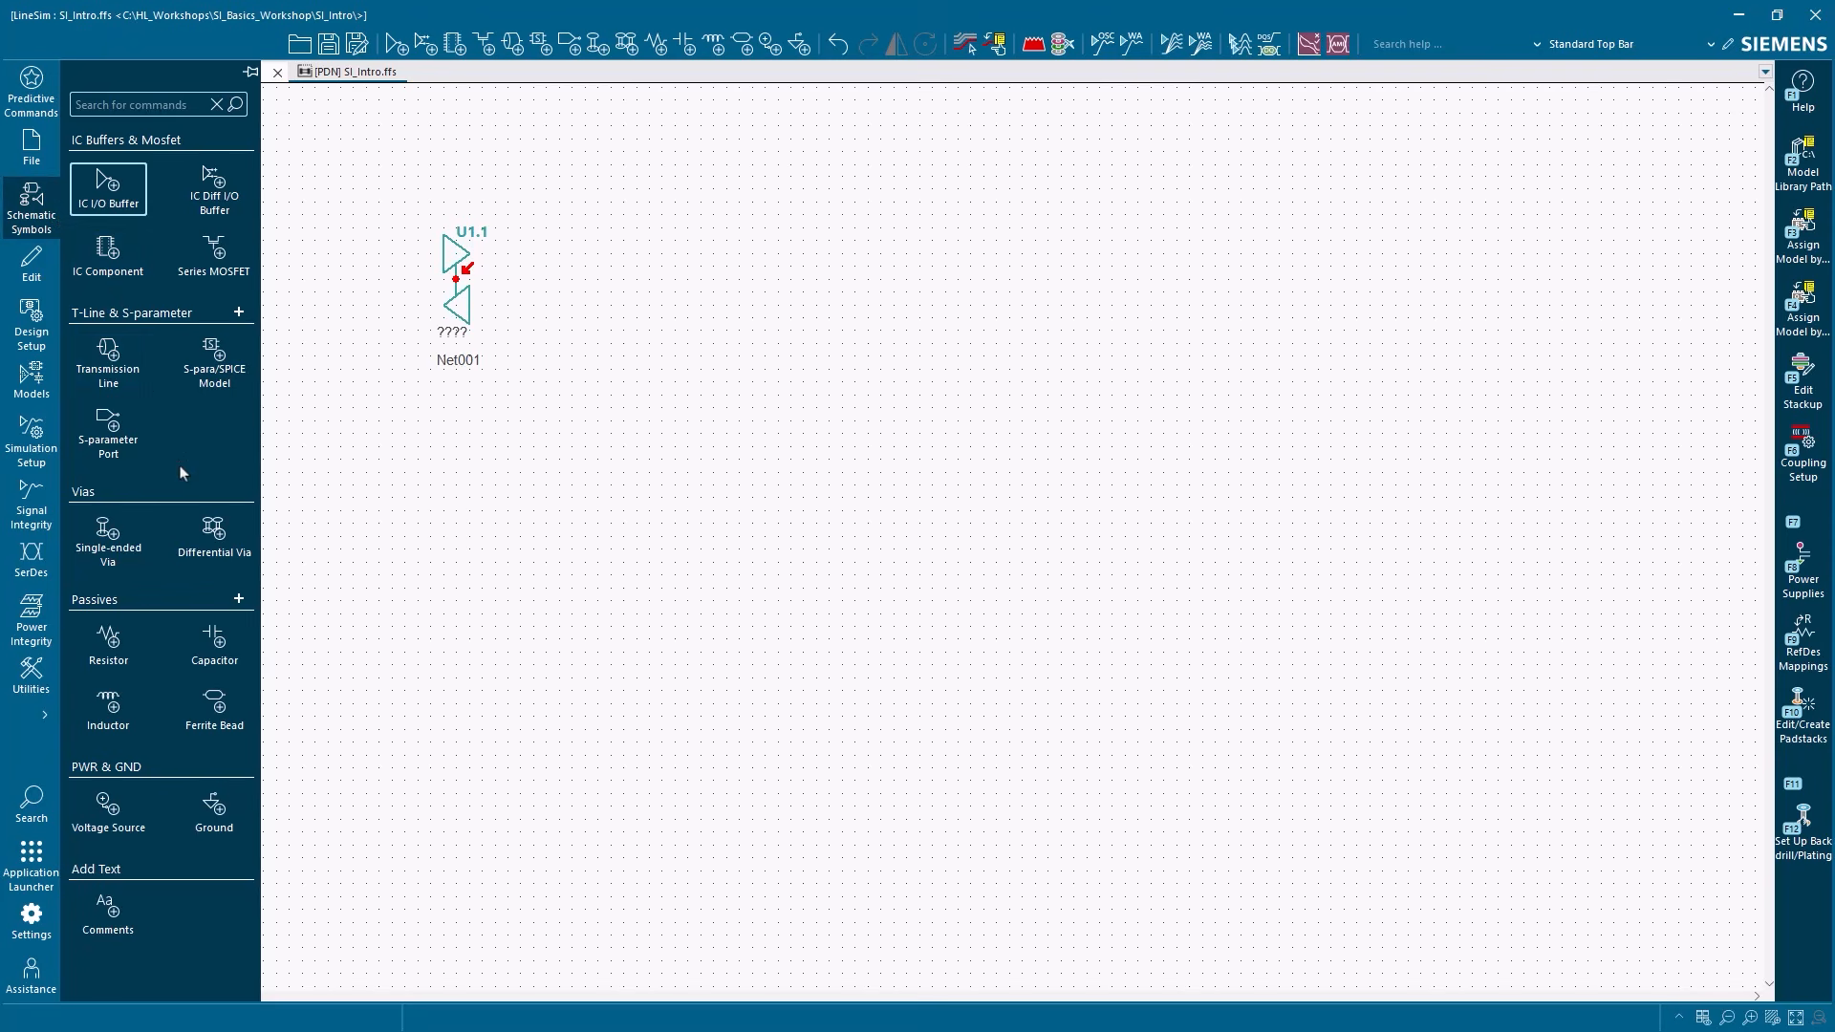
click(108, 362)
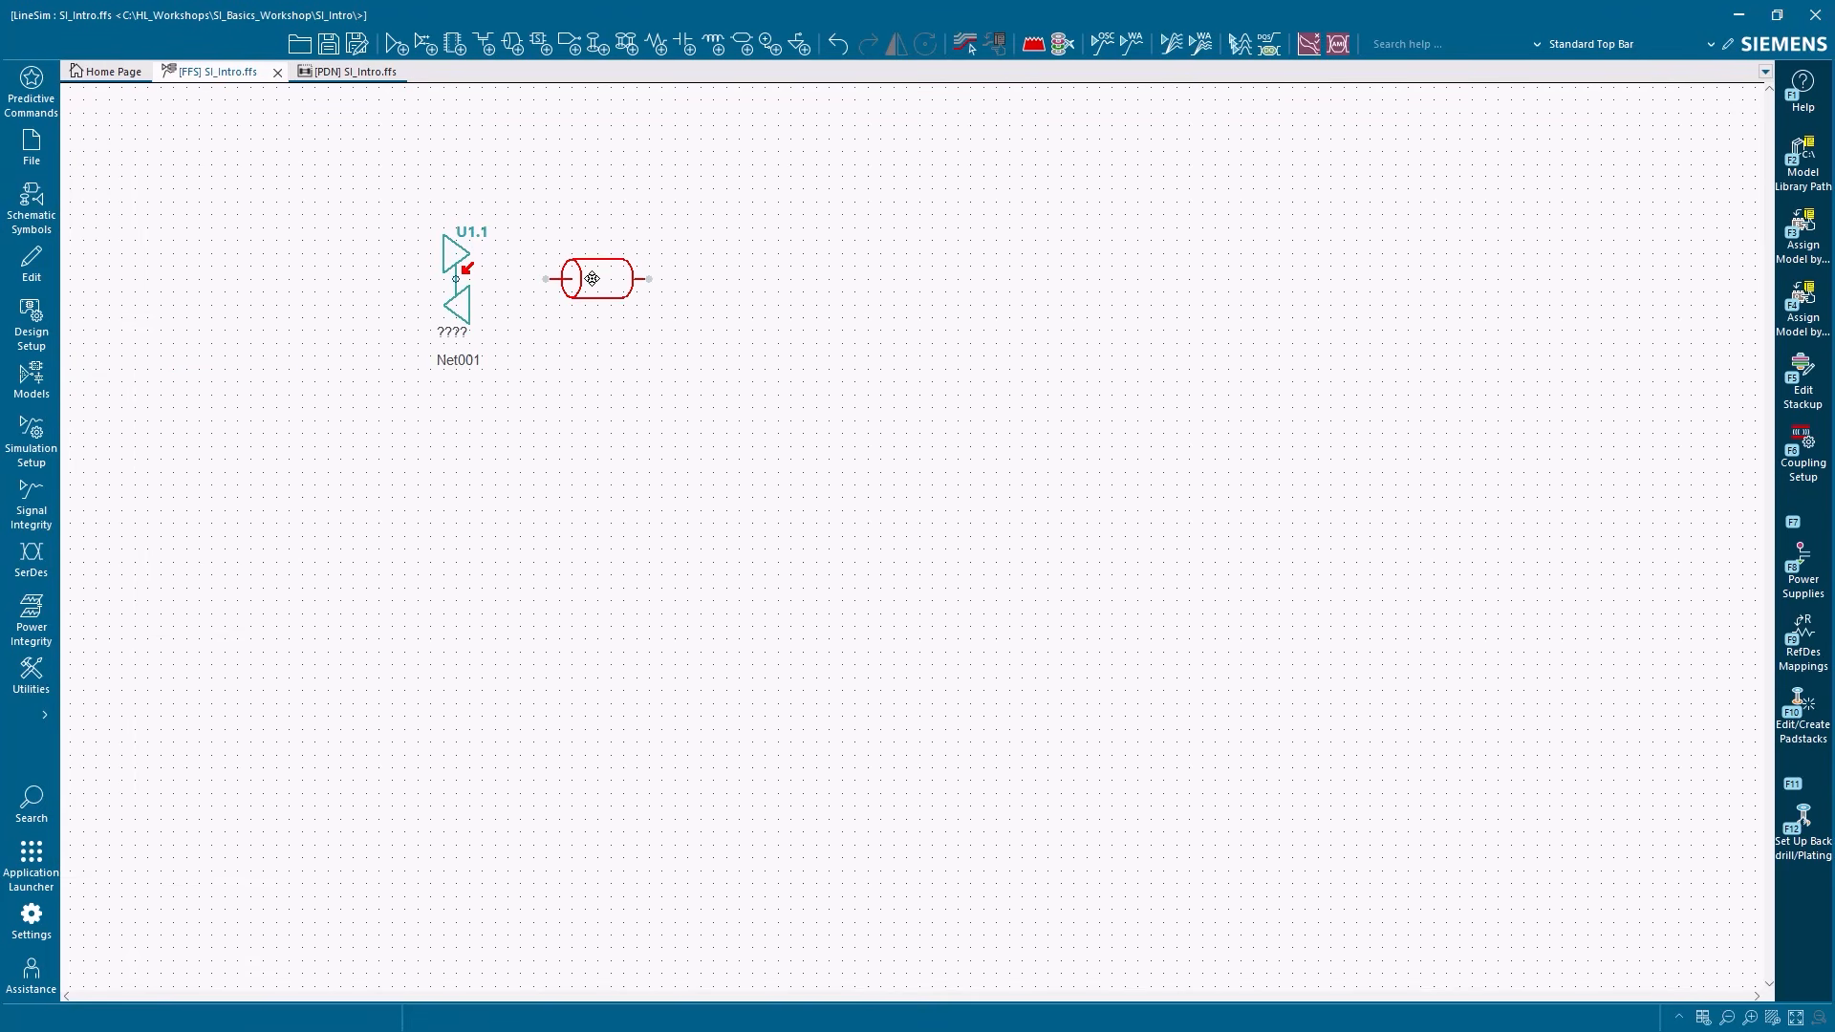
click(592, 278)
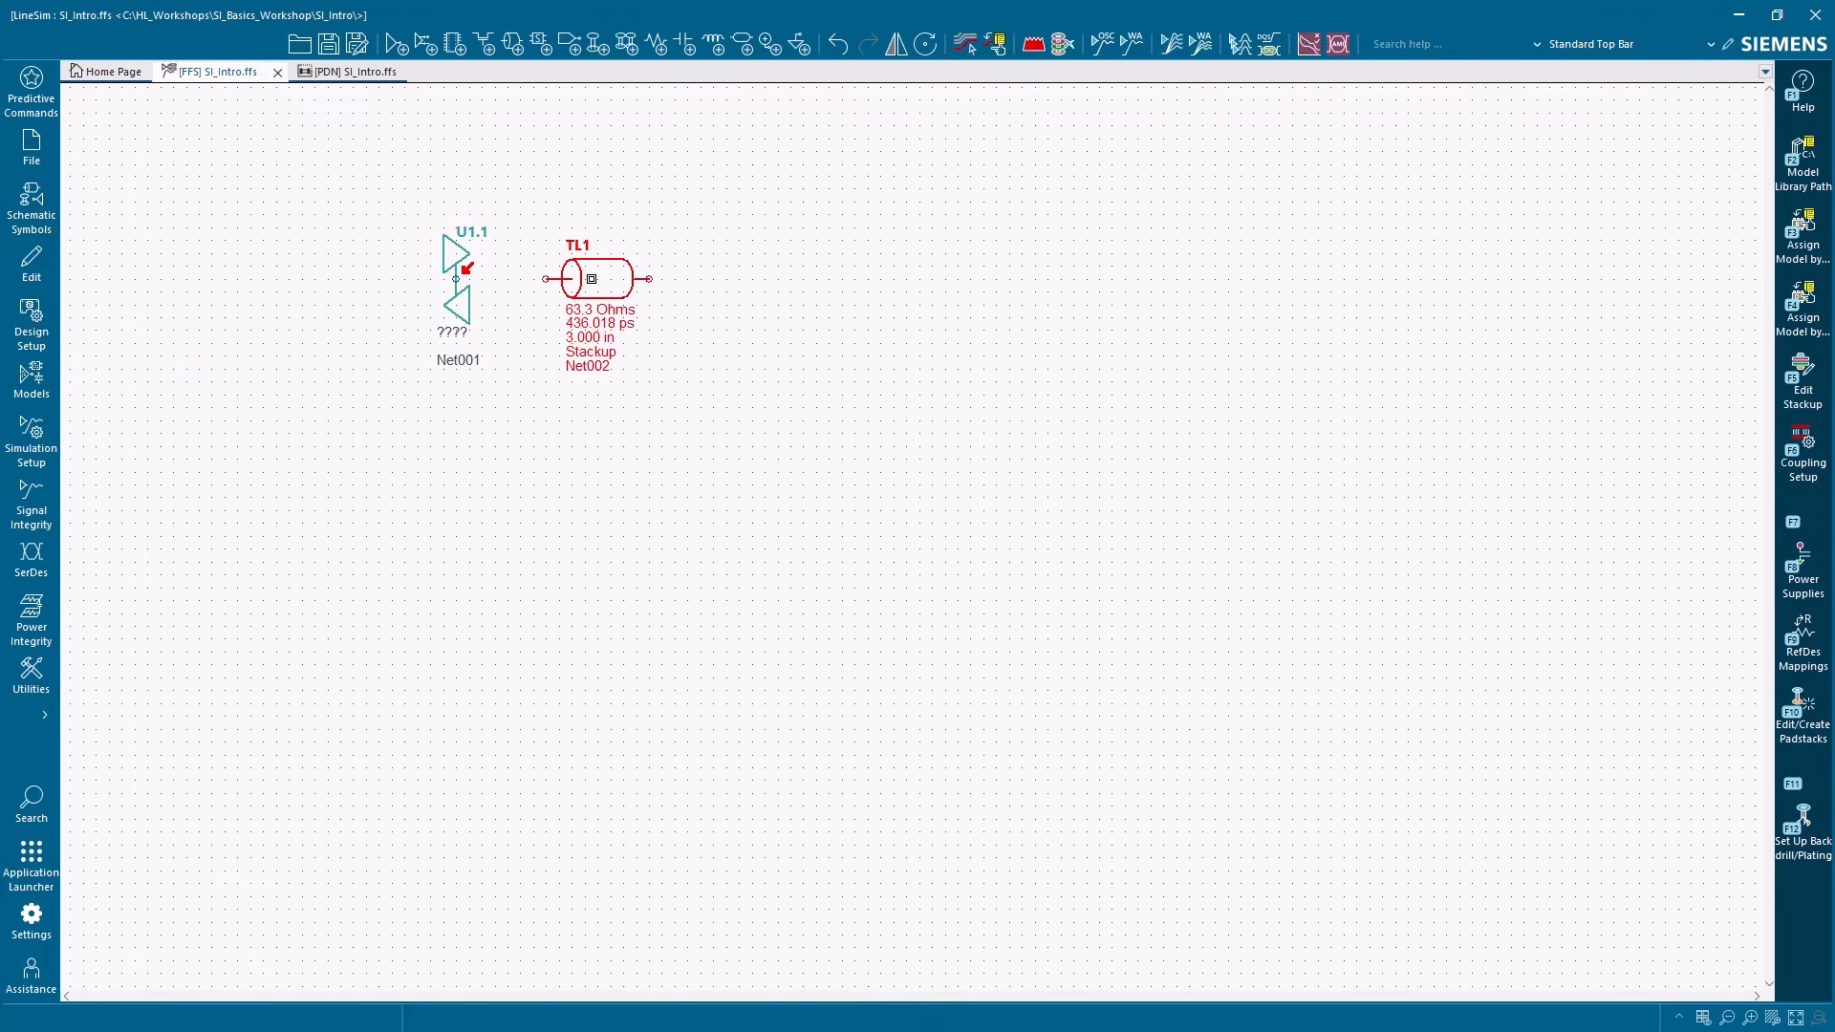
- Place a second IC I/O buffer to the right of the transmission line and wire both buffers to its ends
click(46, 218)
click(112, 201)
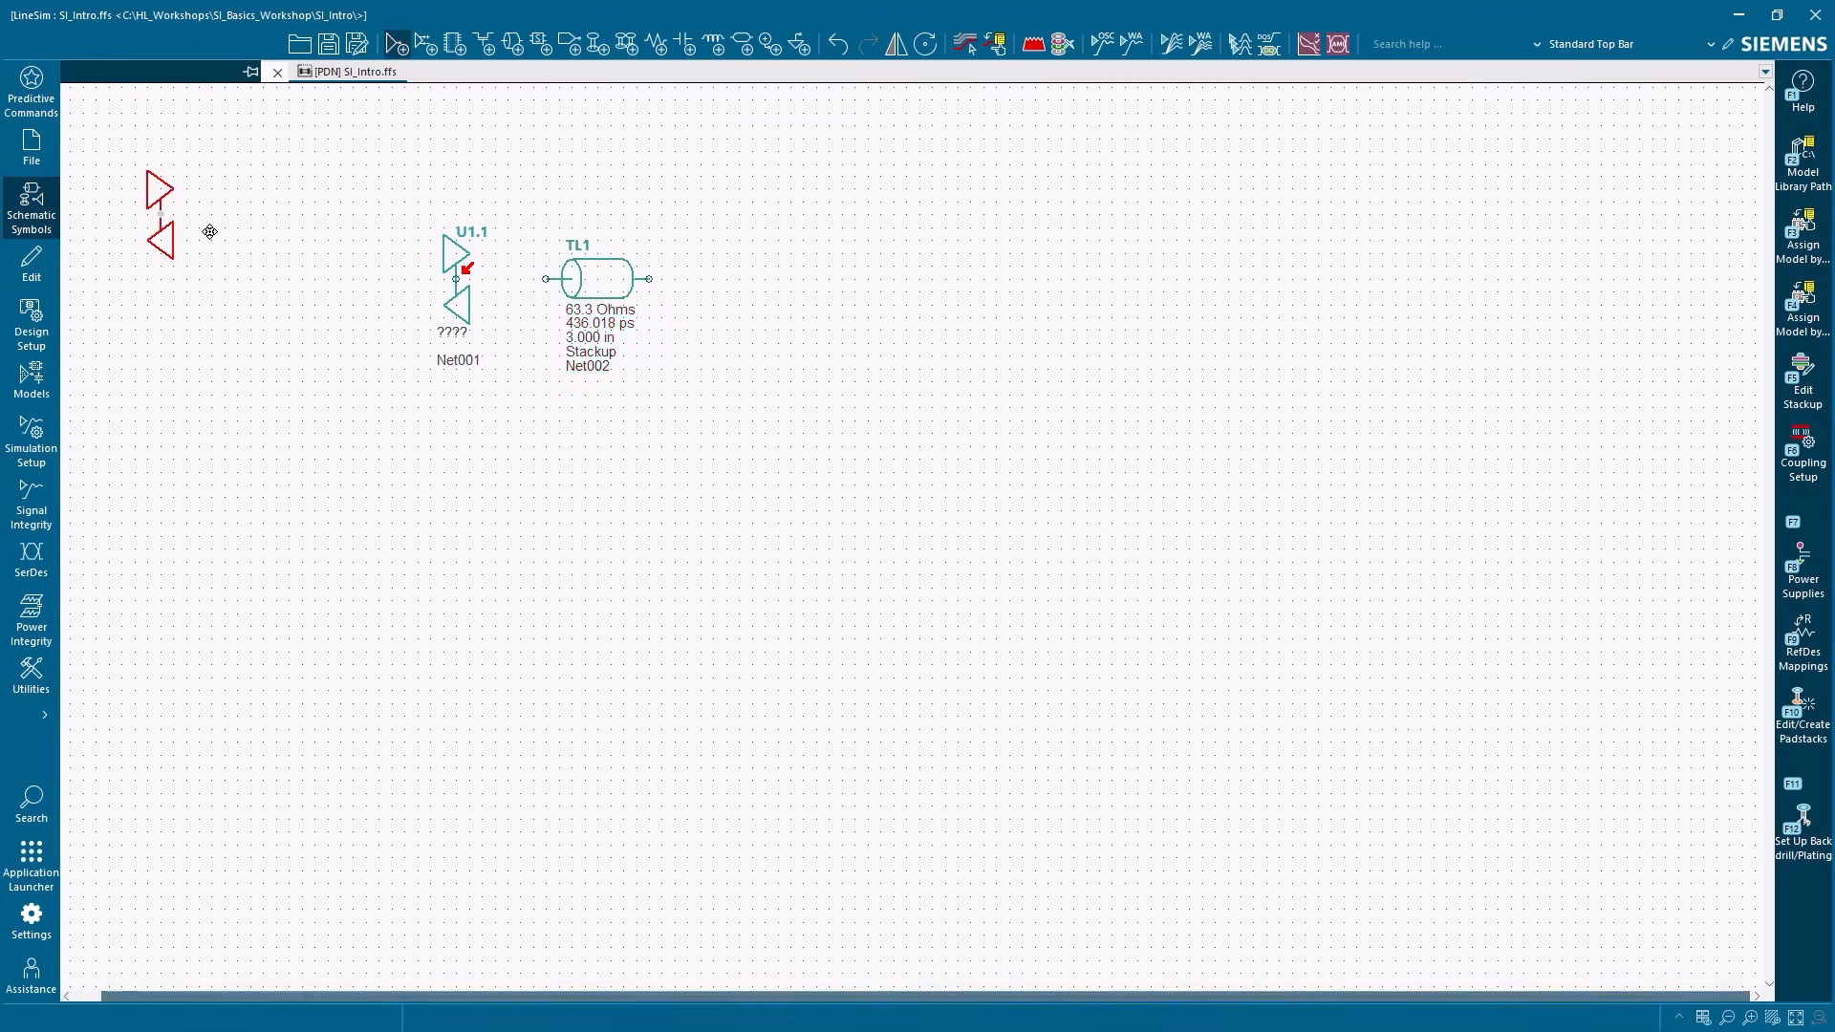
click(738, 281)
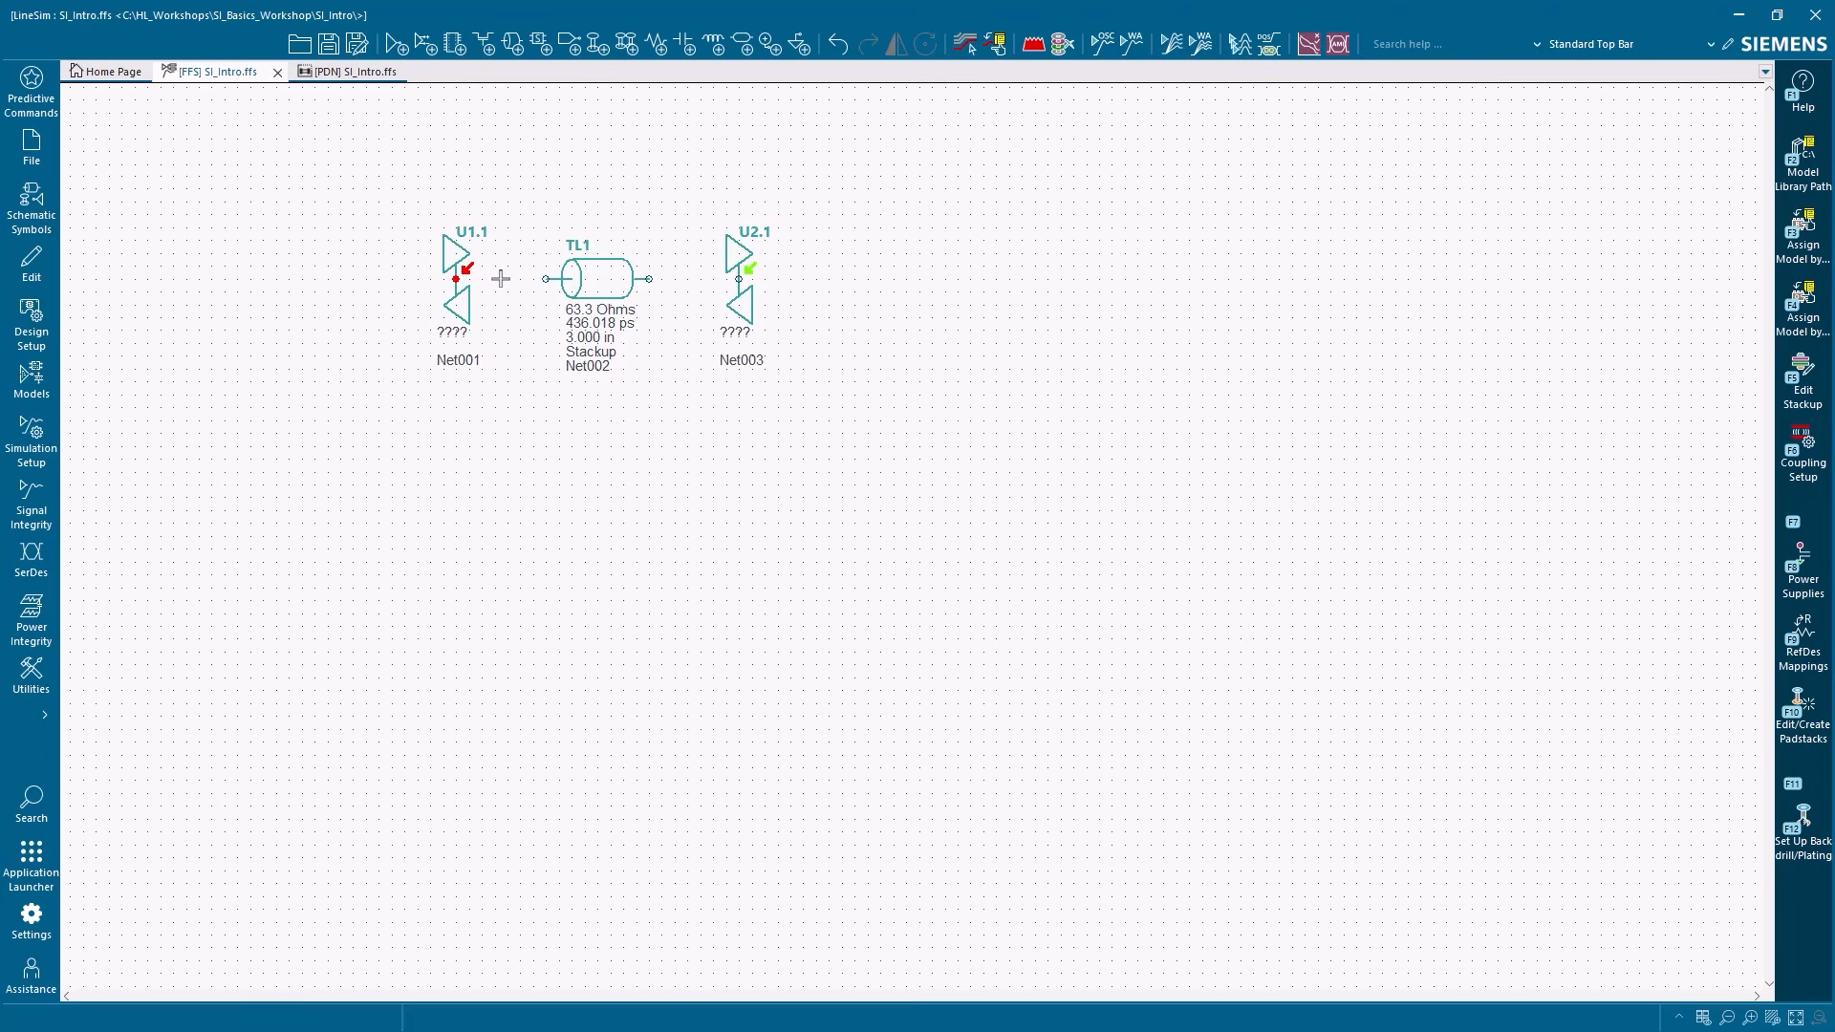
click(546, 278)
click(649, 278)
- Assign signal IO1 of the hl_si_workshop.ibs library to U1.1 and set its buffer to Output
click(469, 311)
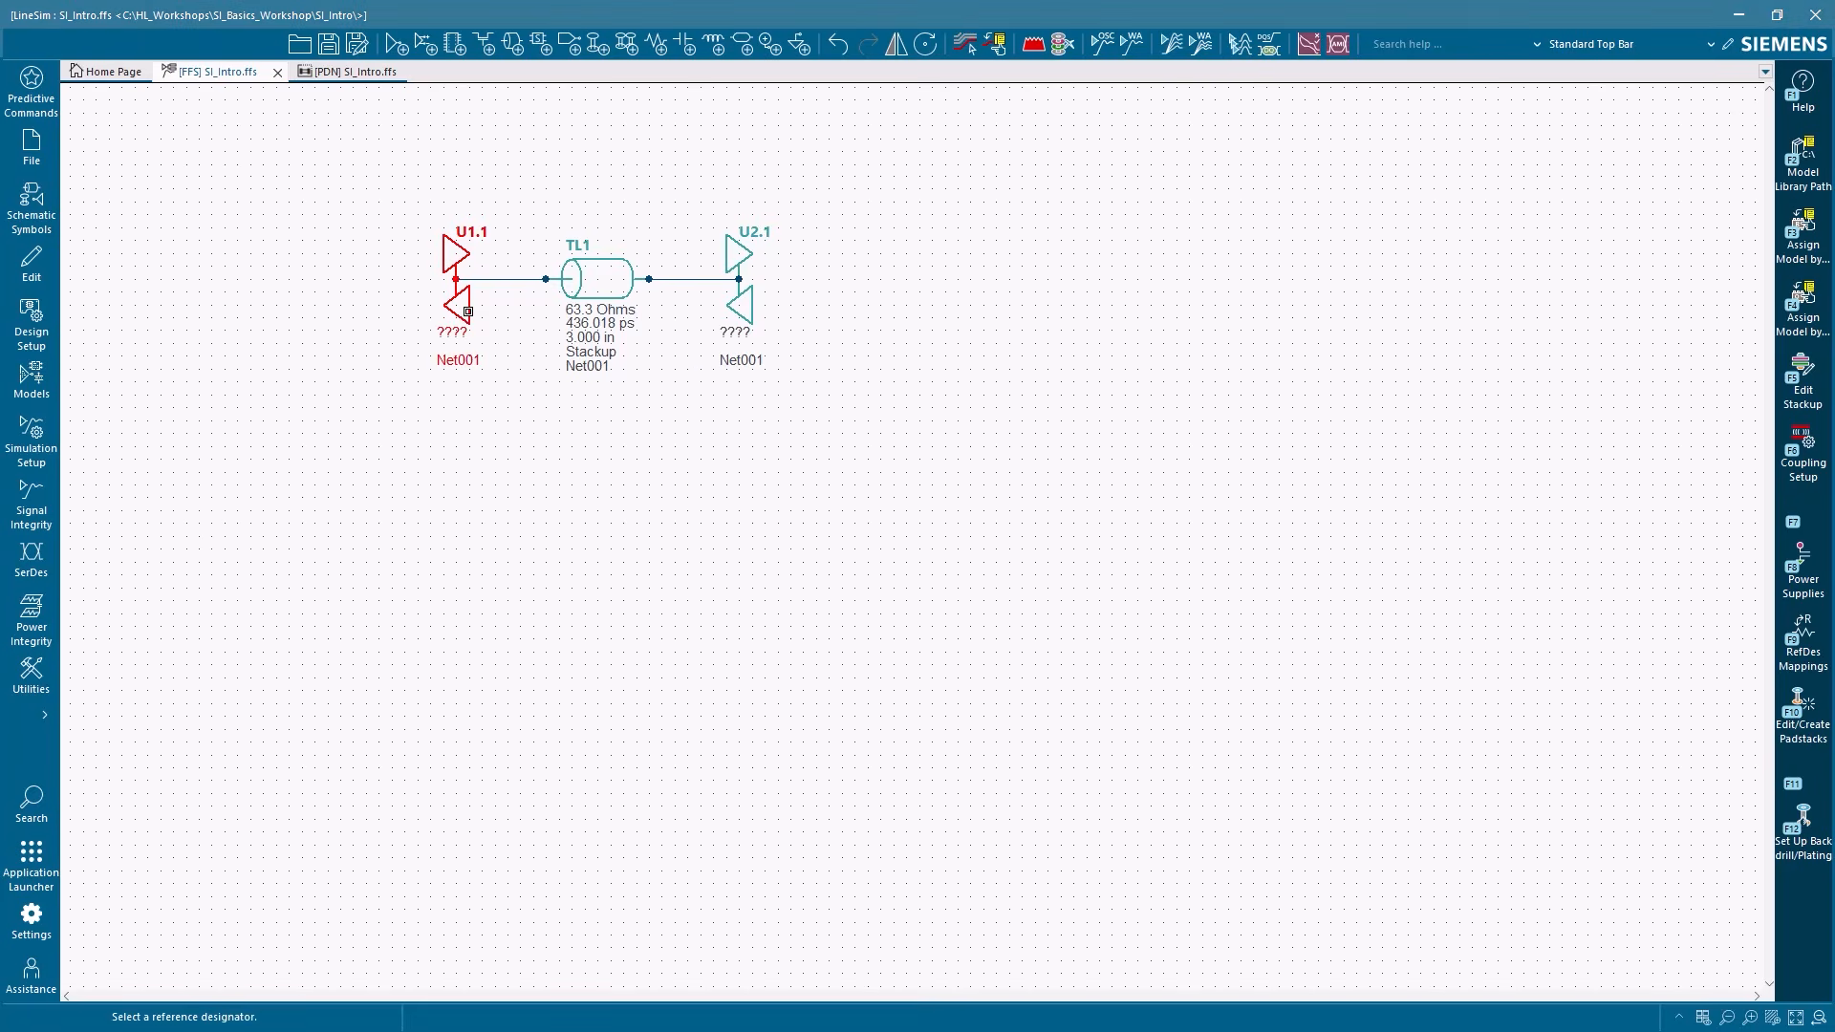
double_click(468, 311)
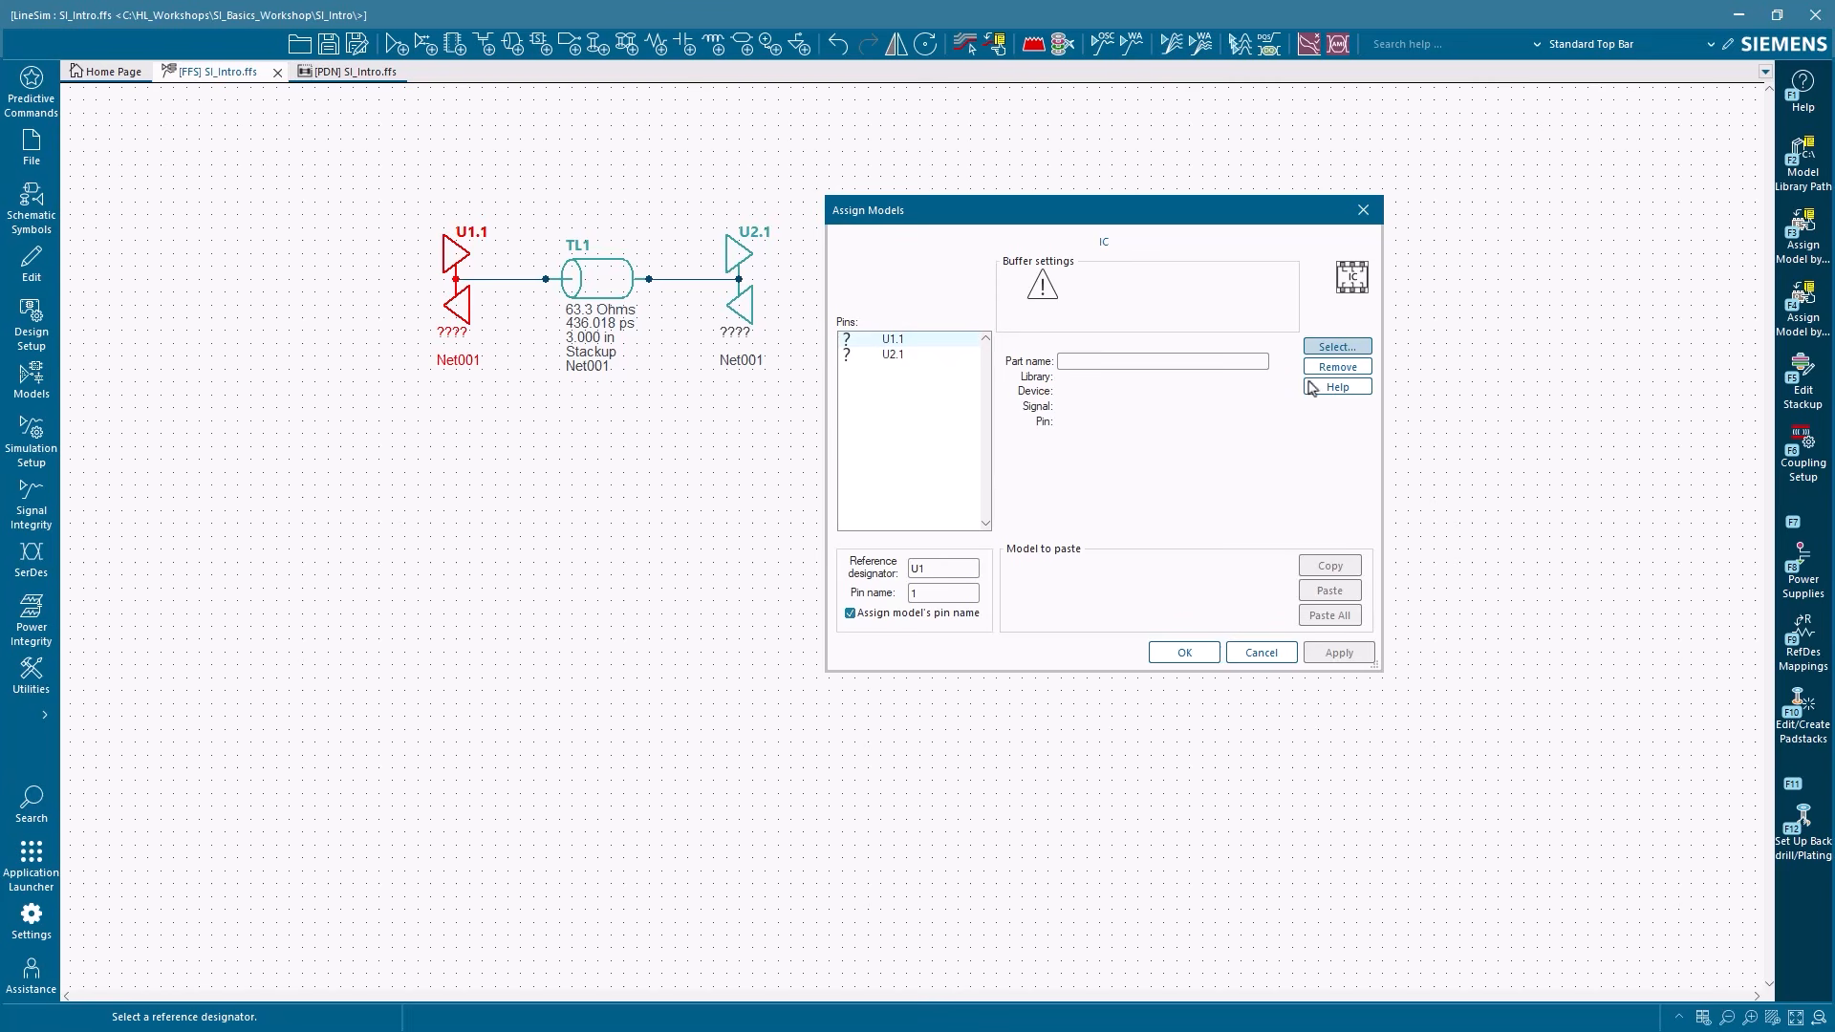
click(1336, 347)
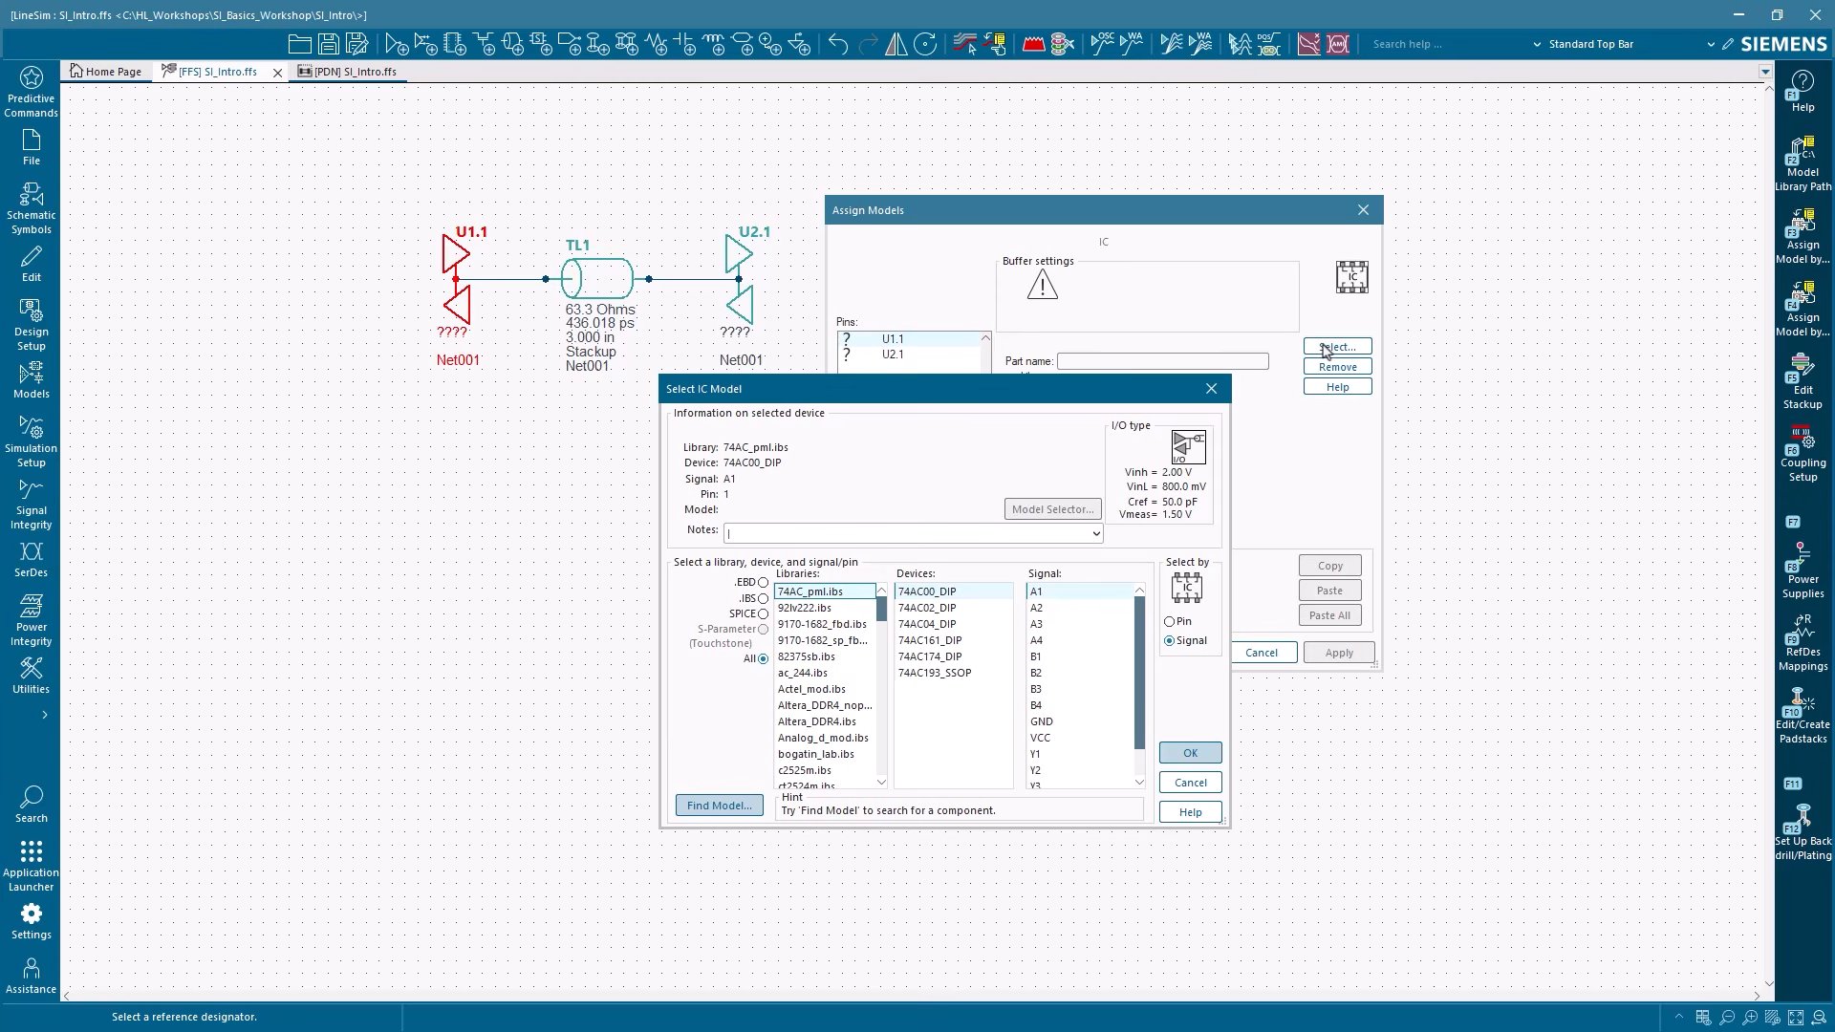
drag(878, 613, 878, 681)
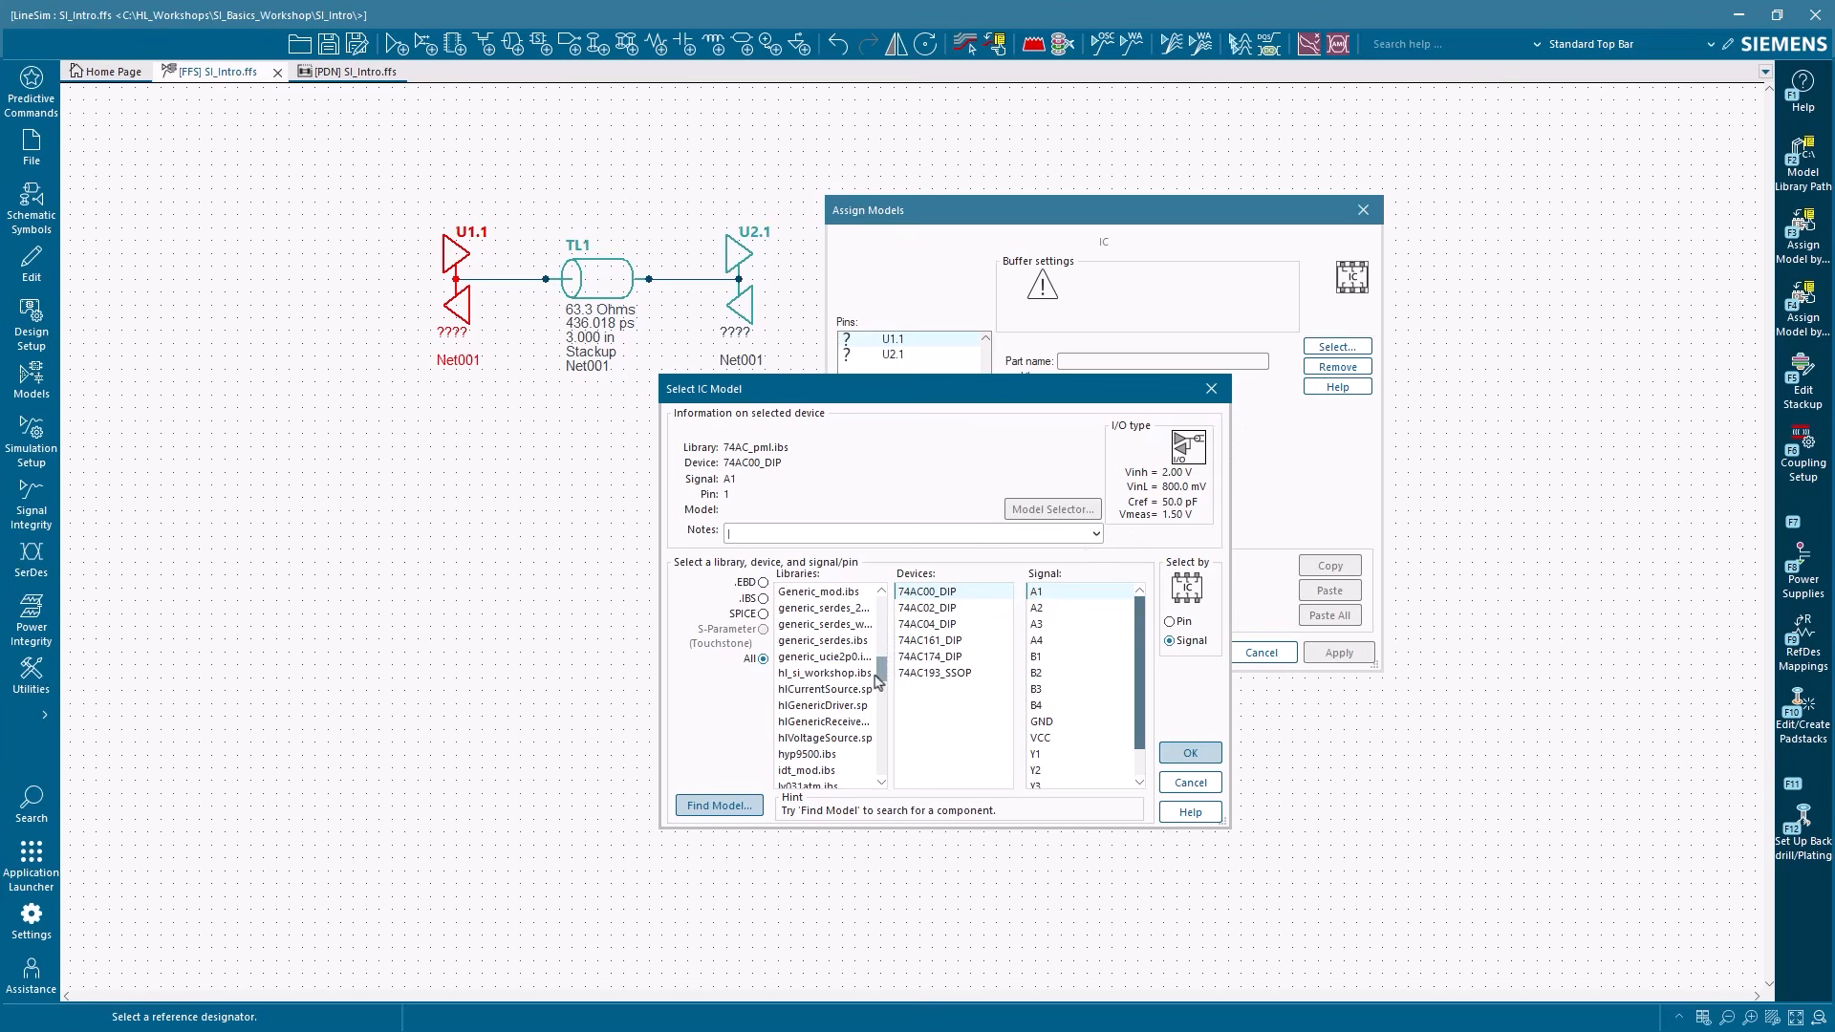
click(824, 672)
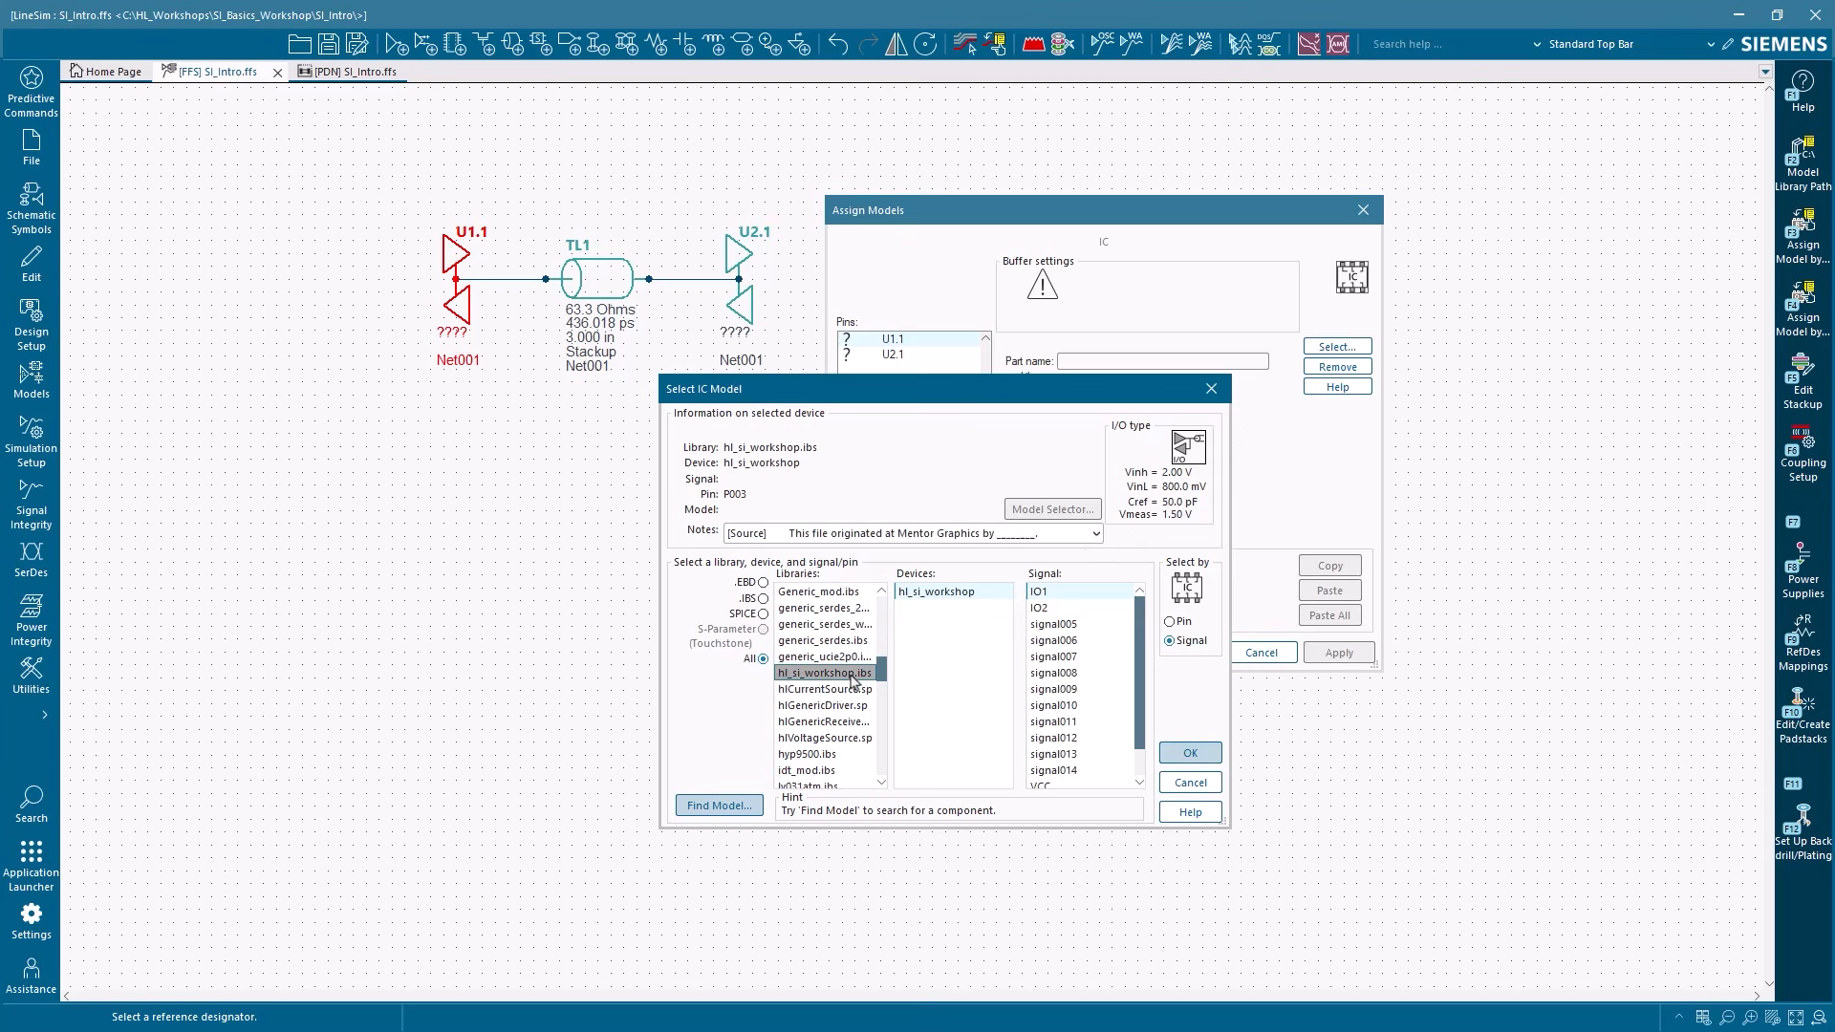
click(1190, 754)
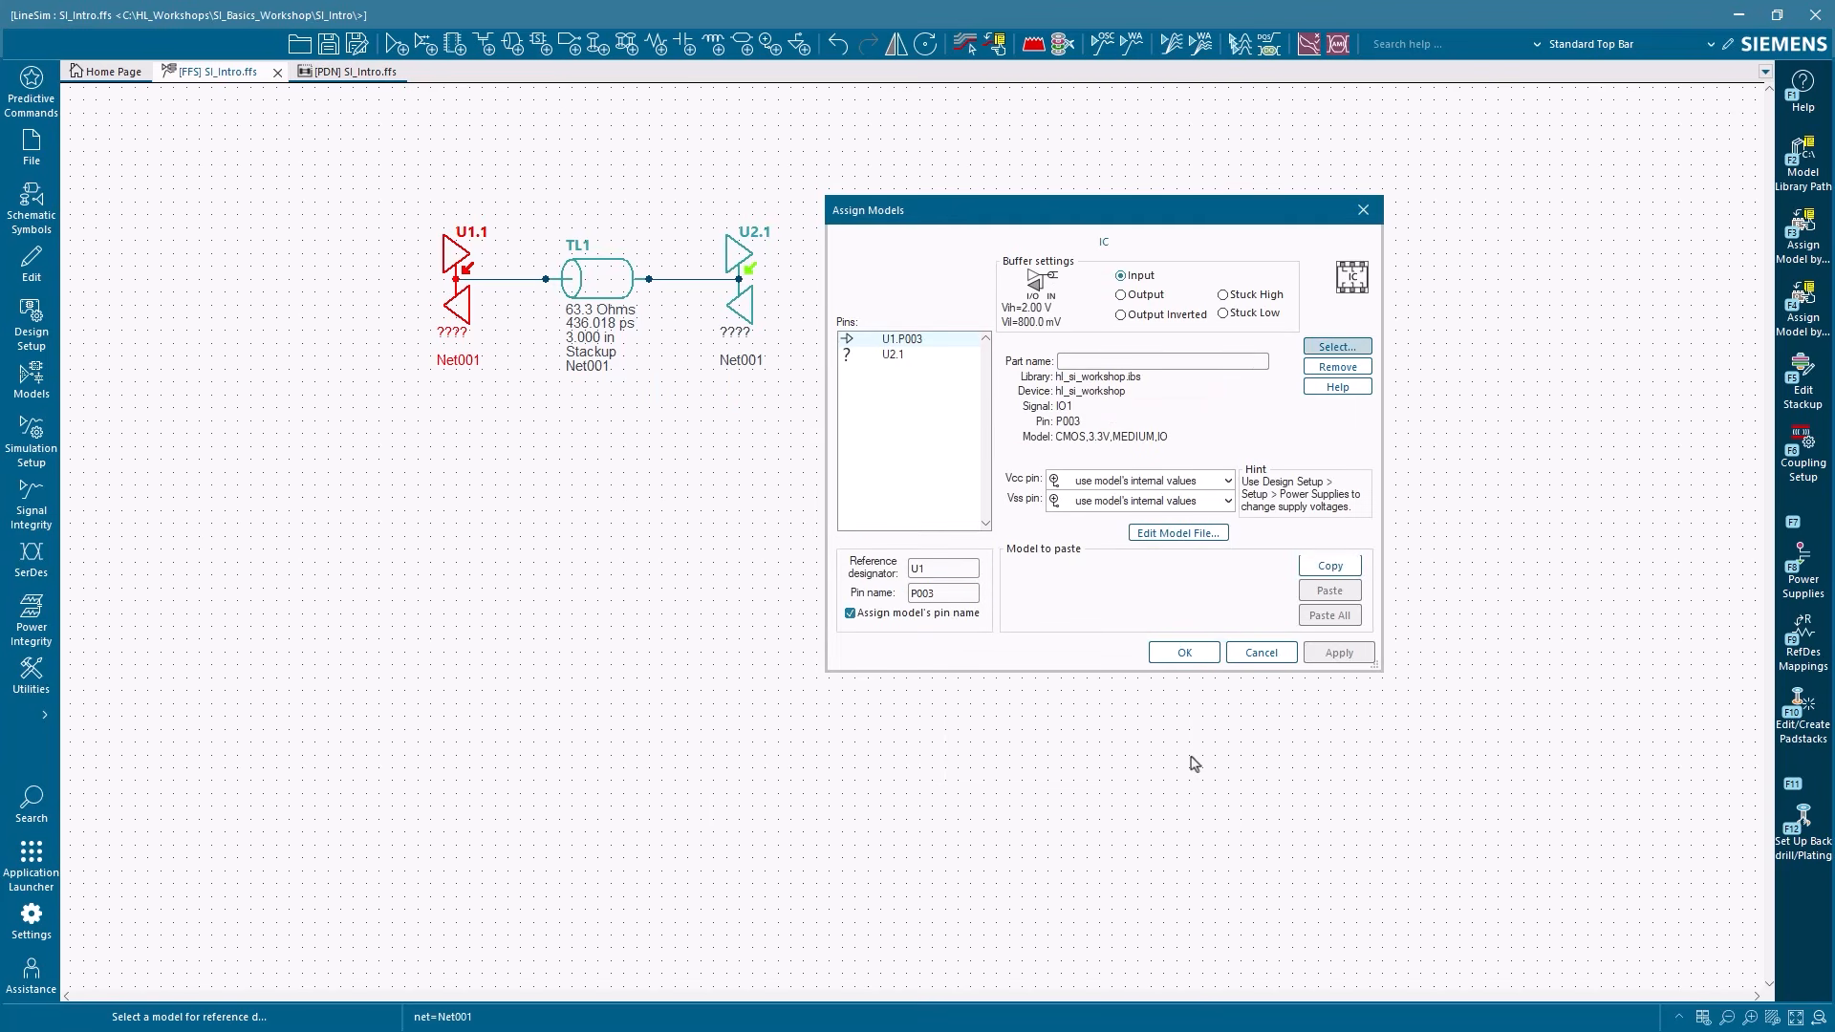
click(1125, 297)
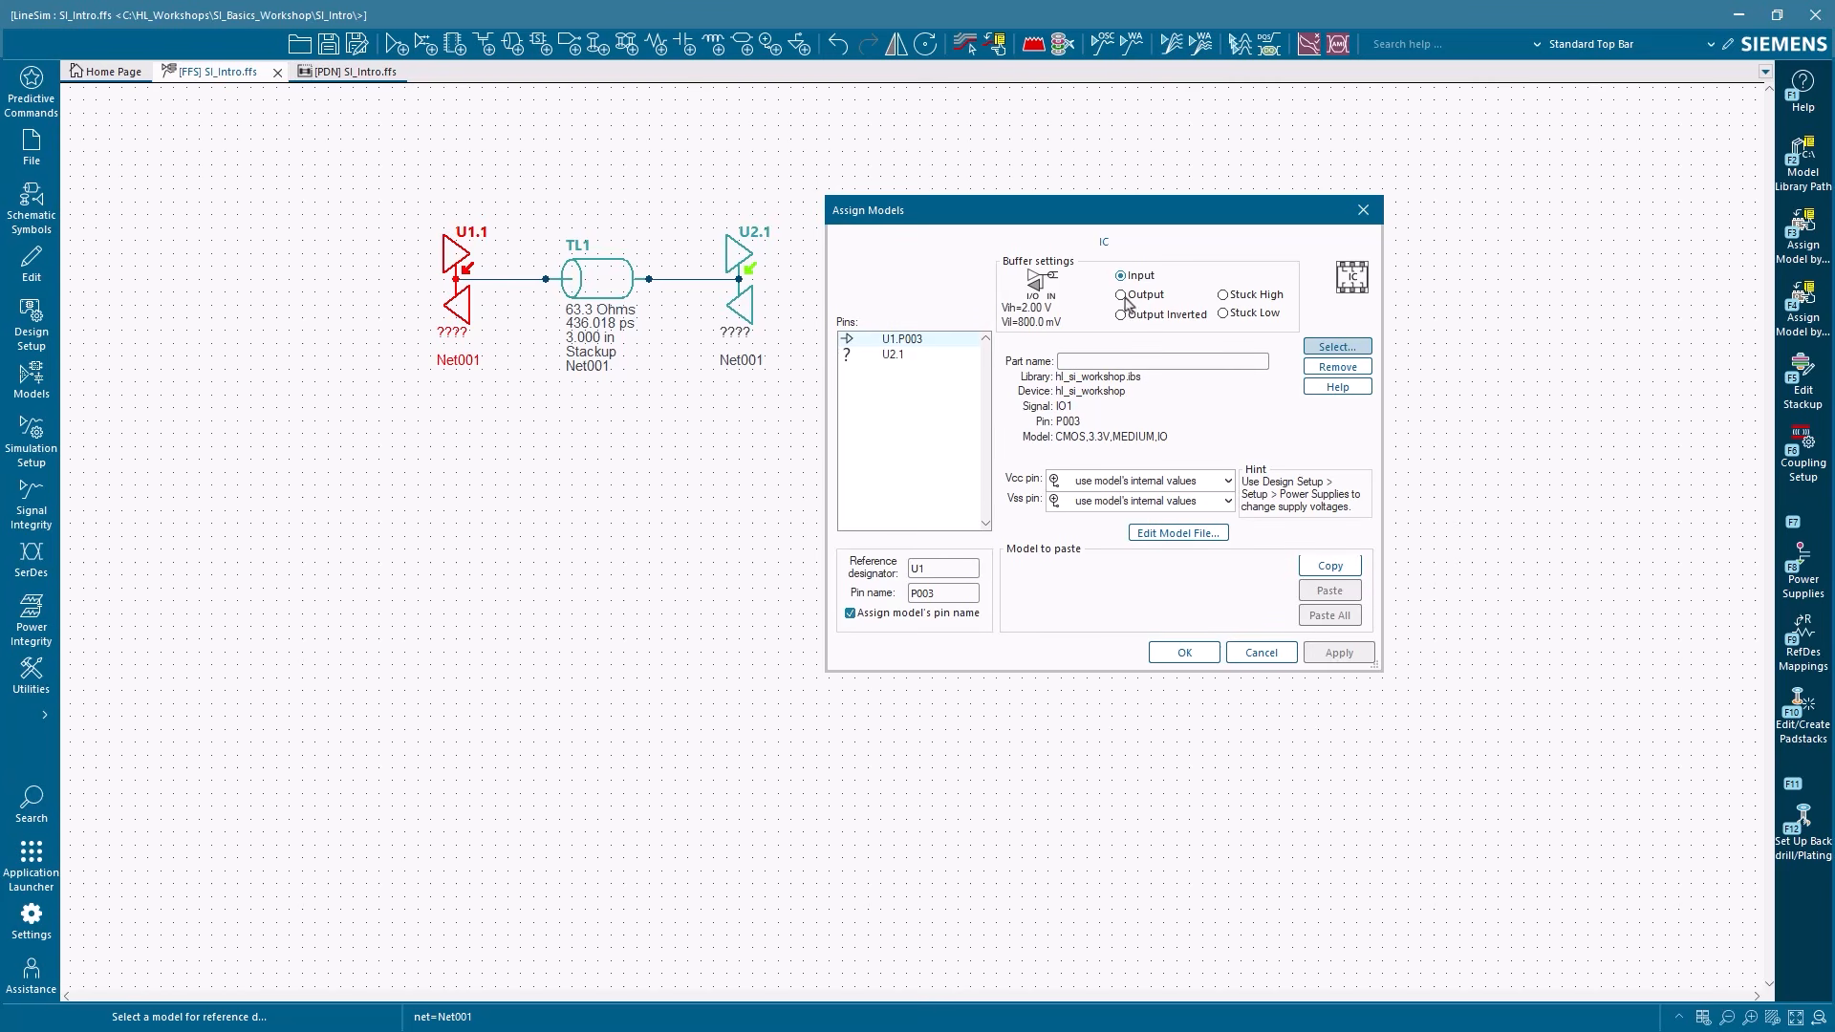
- Assign the hl_si_workshop.ibs IO1 model to U2.1 as an input buffer and apply the model assignments
click(938, 356)
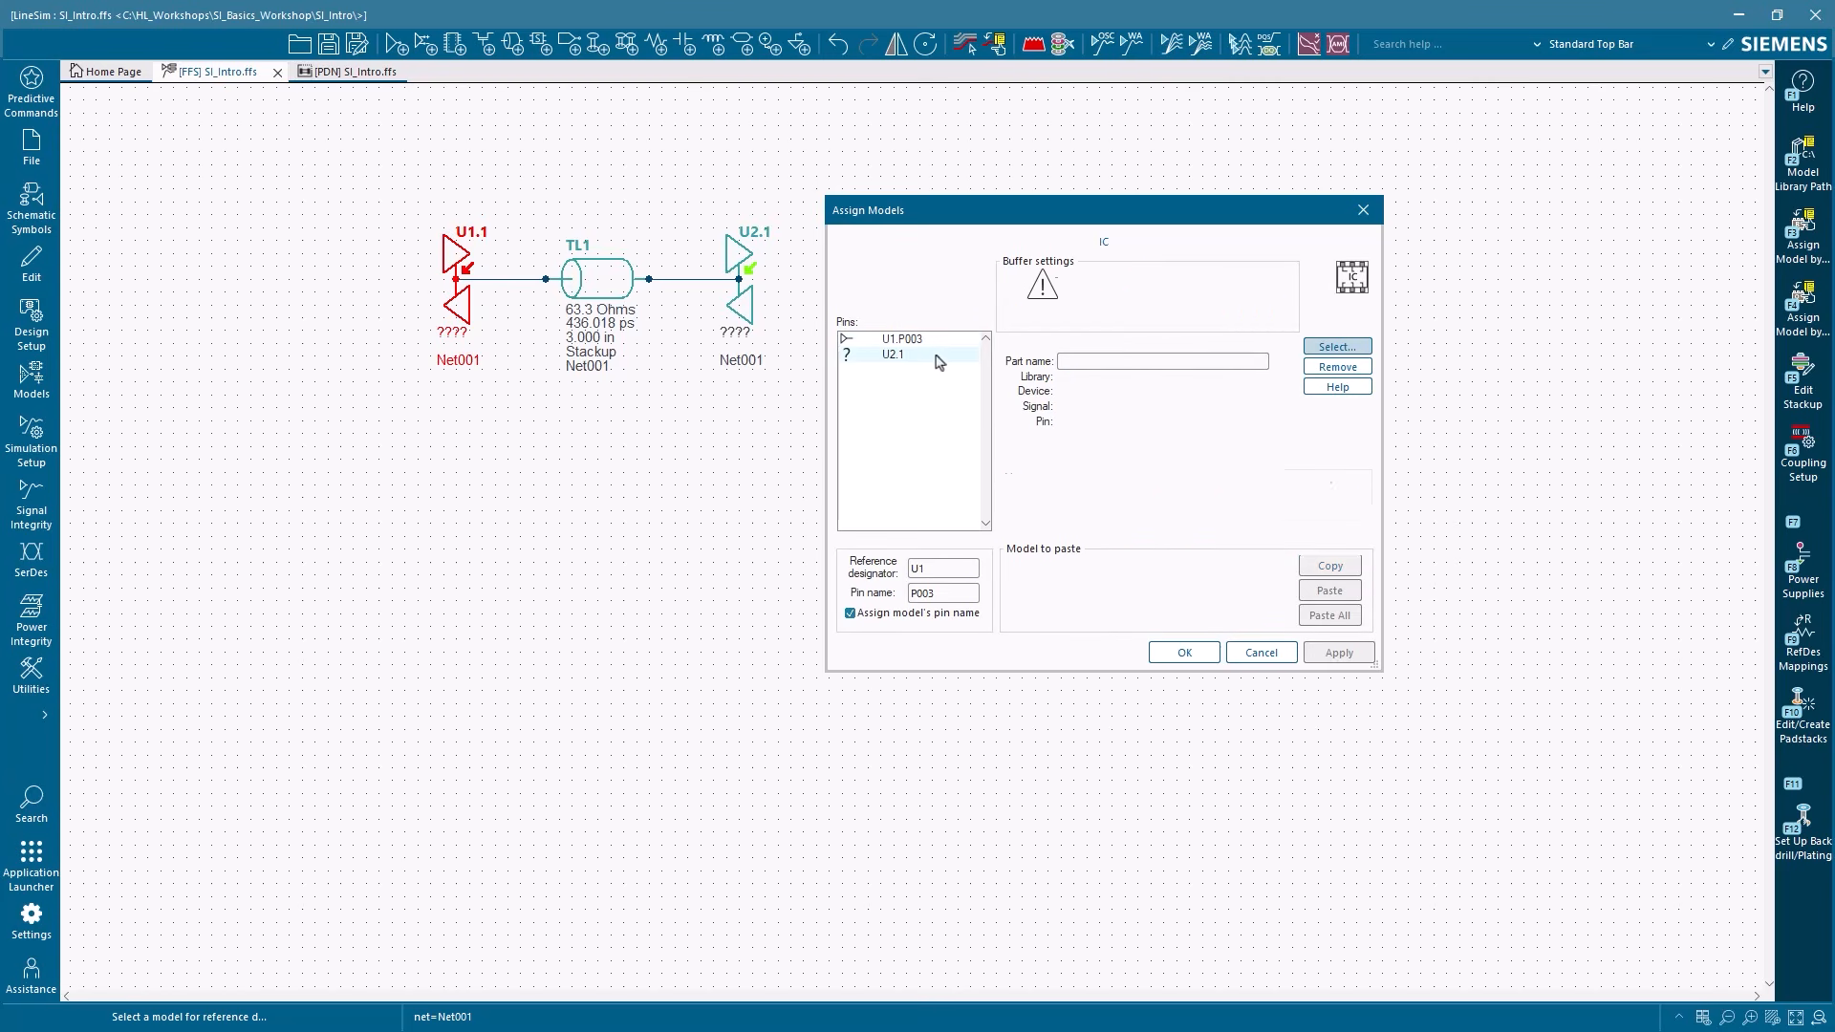
click(1335, 349)
click(1195, 760)
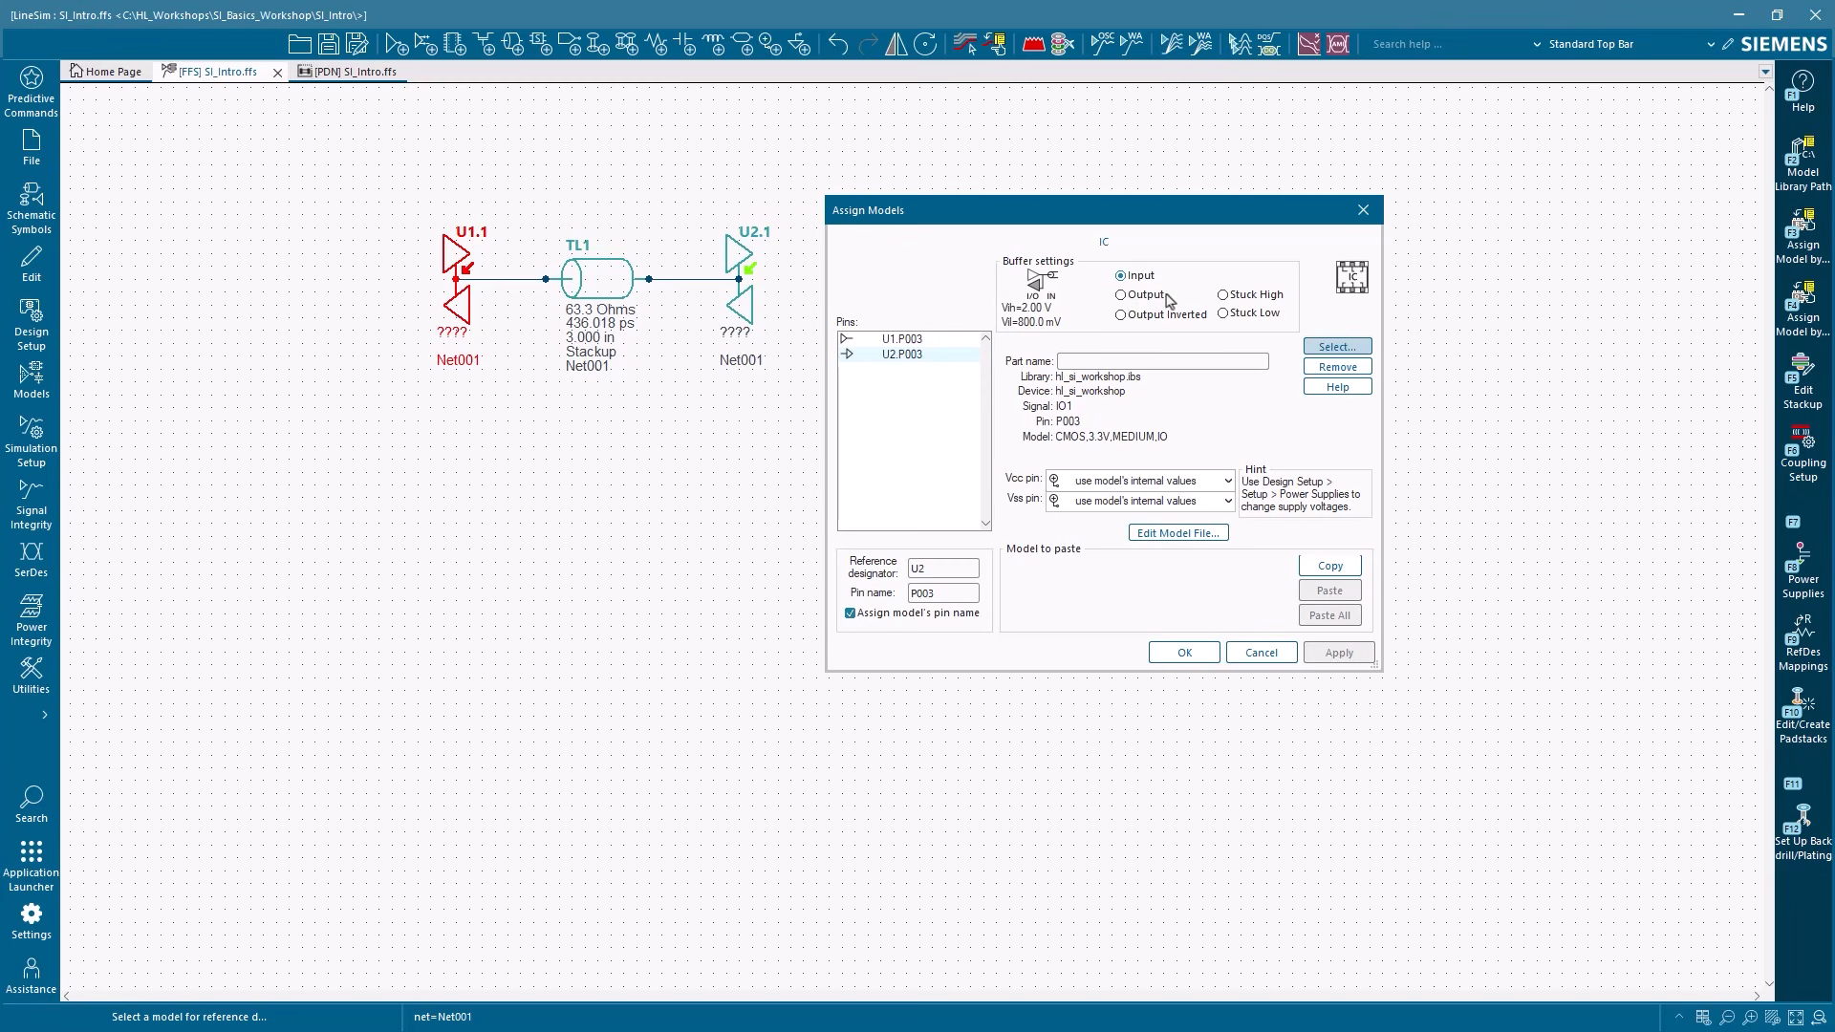
click(1181, 652)
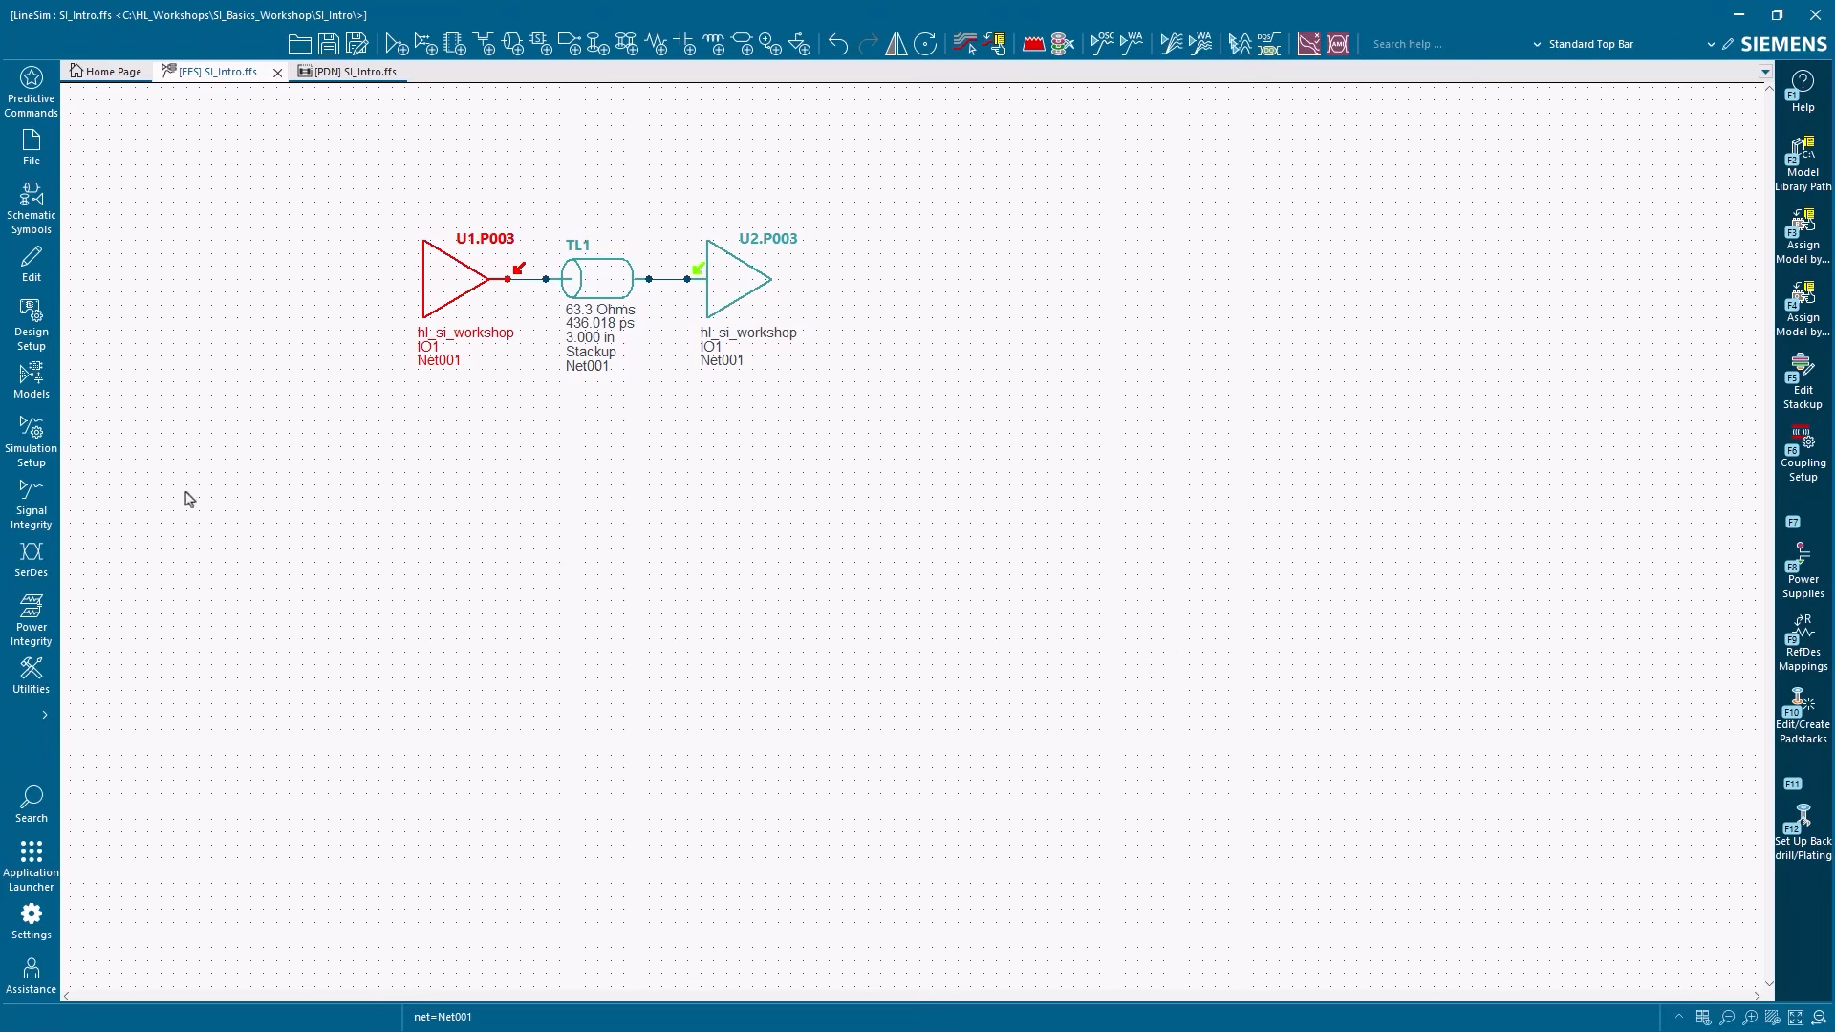
- Simulate the net in the Digital Oscilloscope with the horizontal scale set to 5 ns/div
click(38, 507)
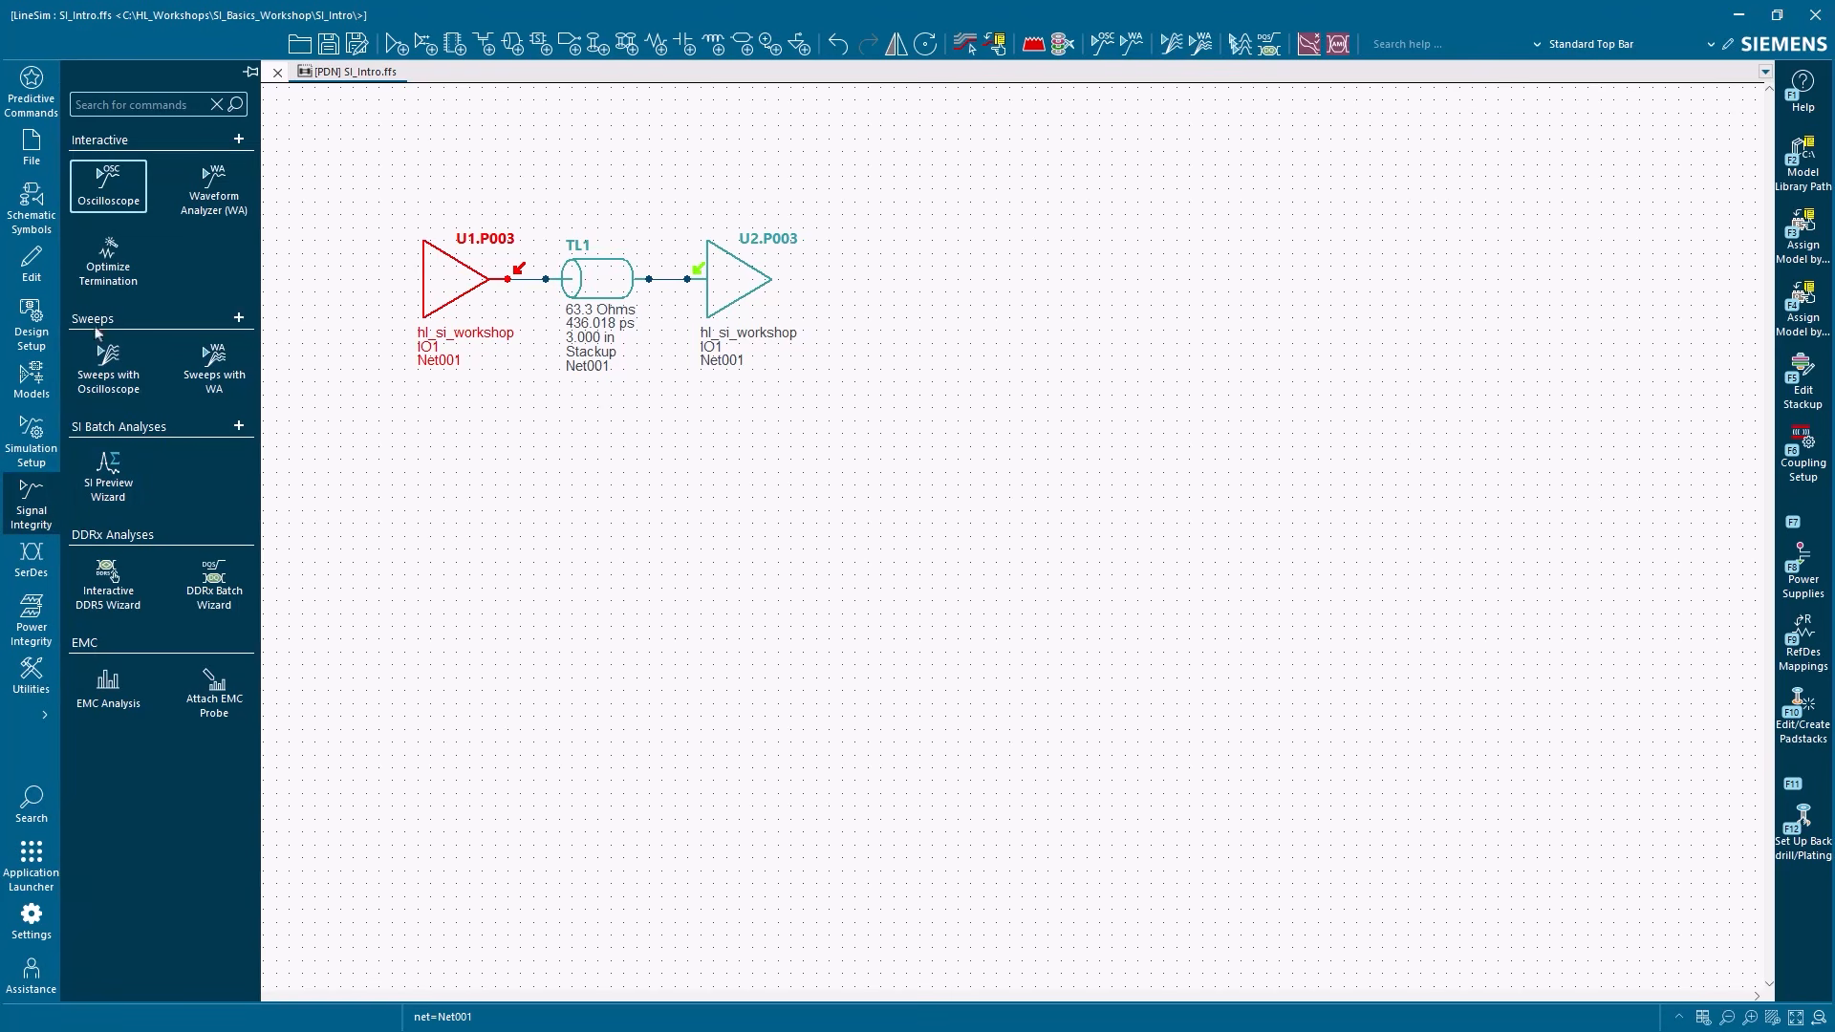
click(126, 208)
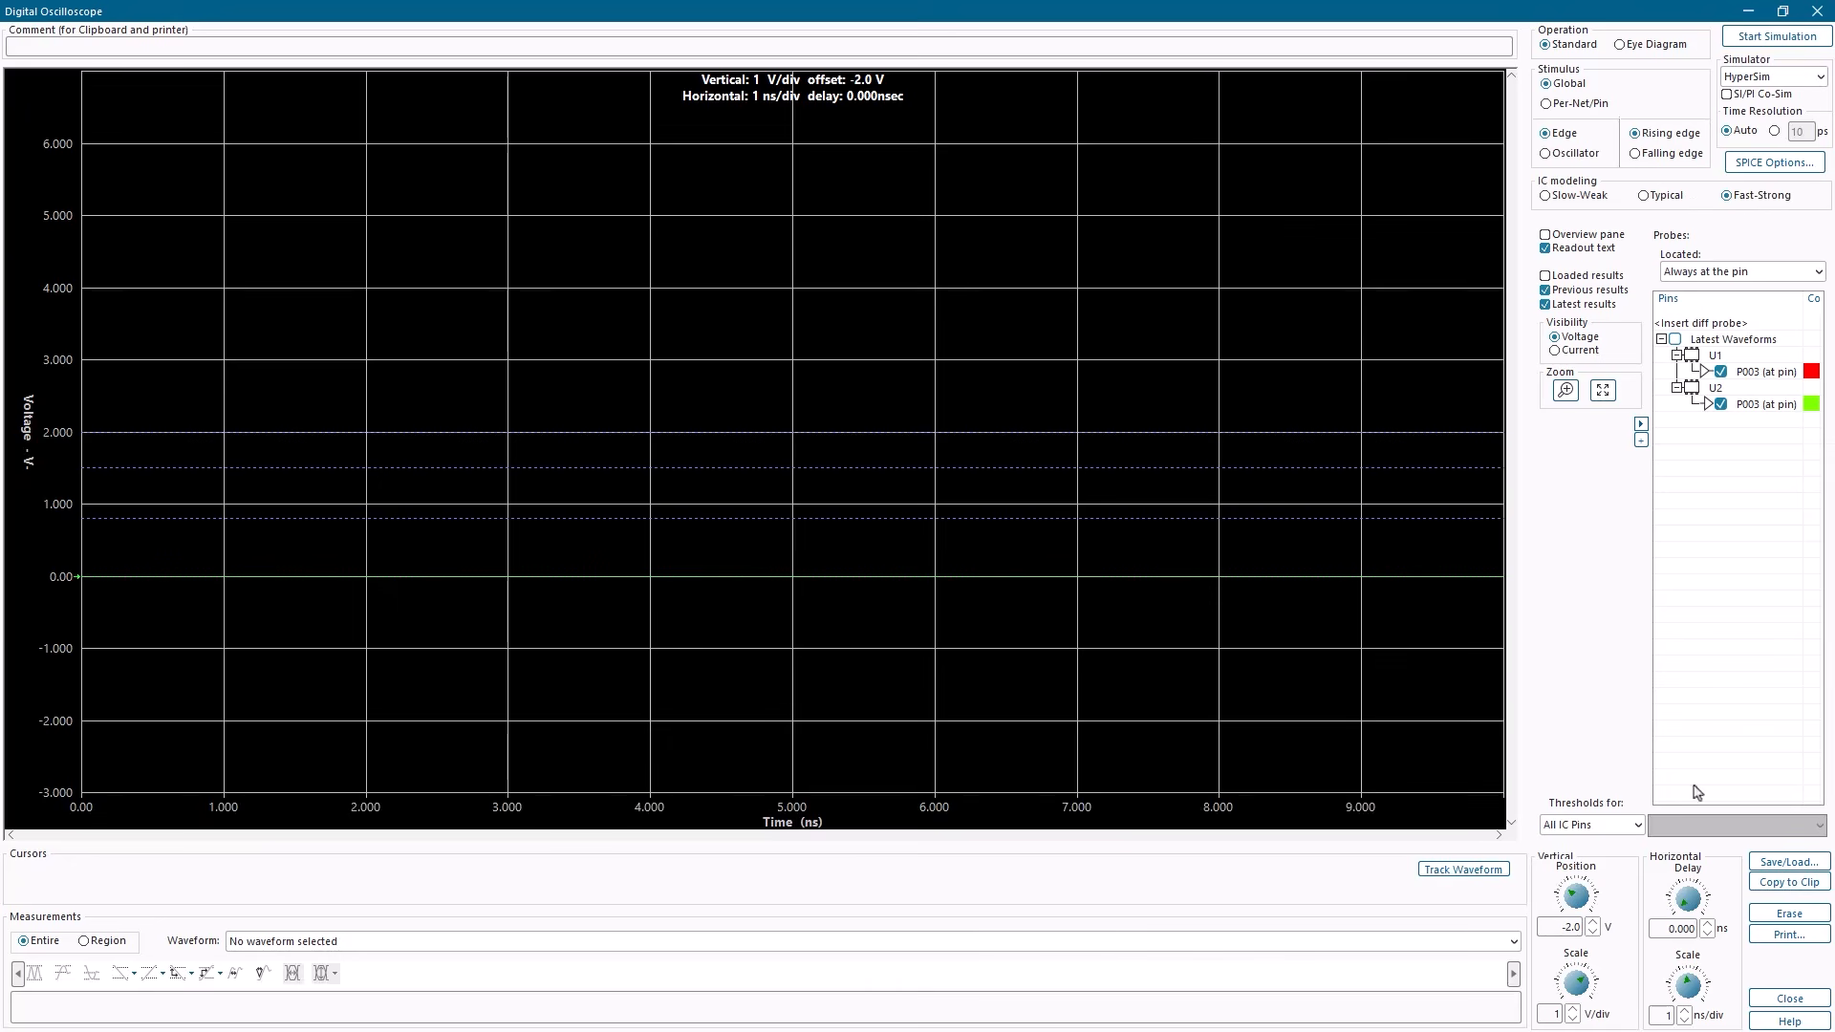
drag(1660, 1017, 1680, 1016)
click(1670, 1019)
text(0)
key(Return)
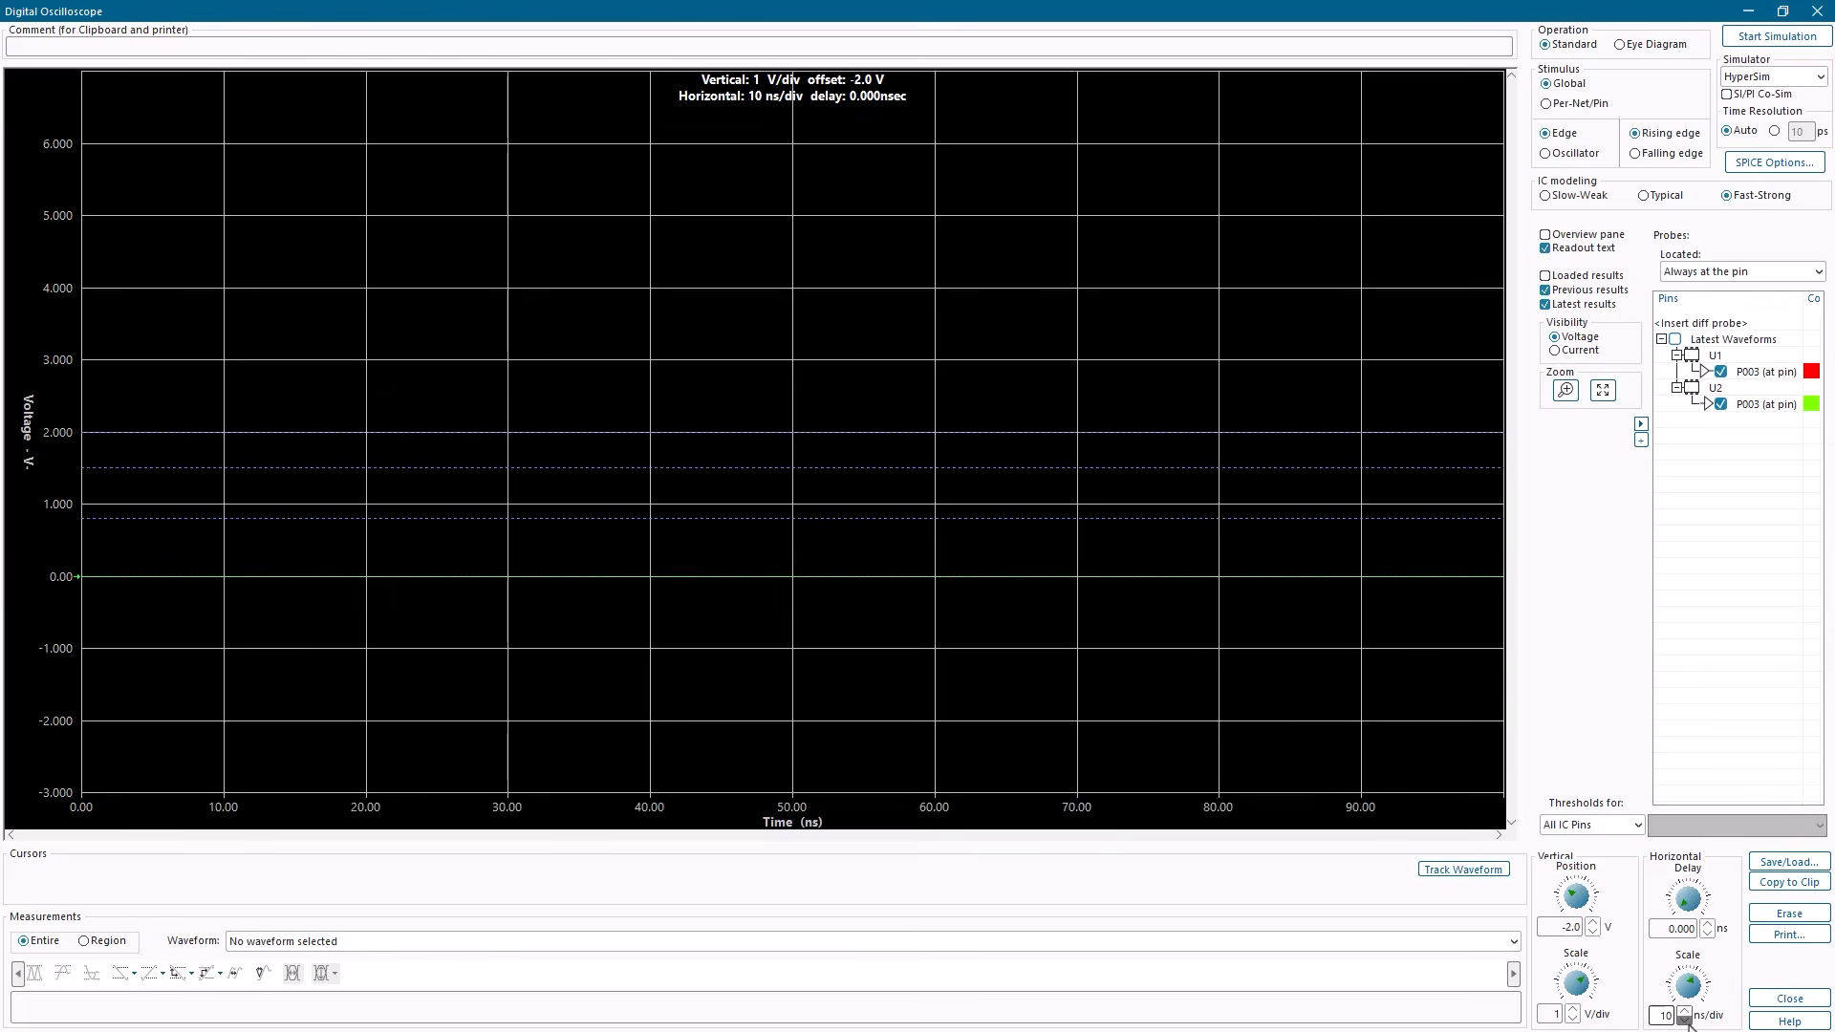
click(1685, 1020)
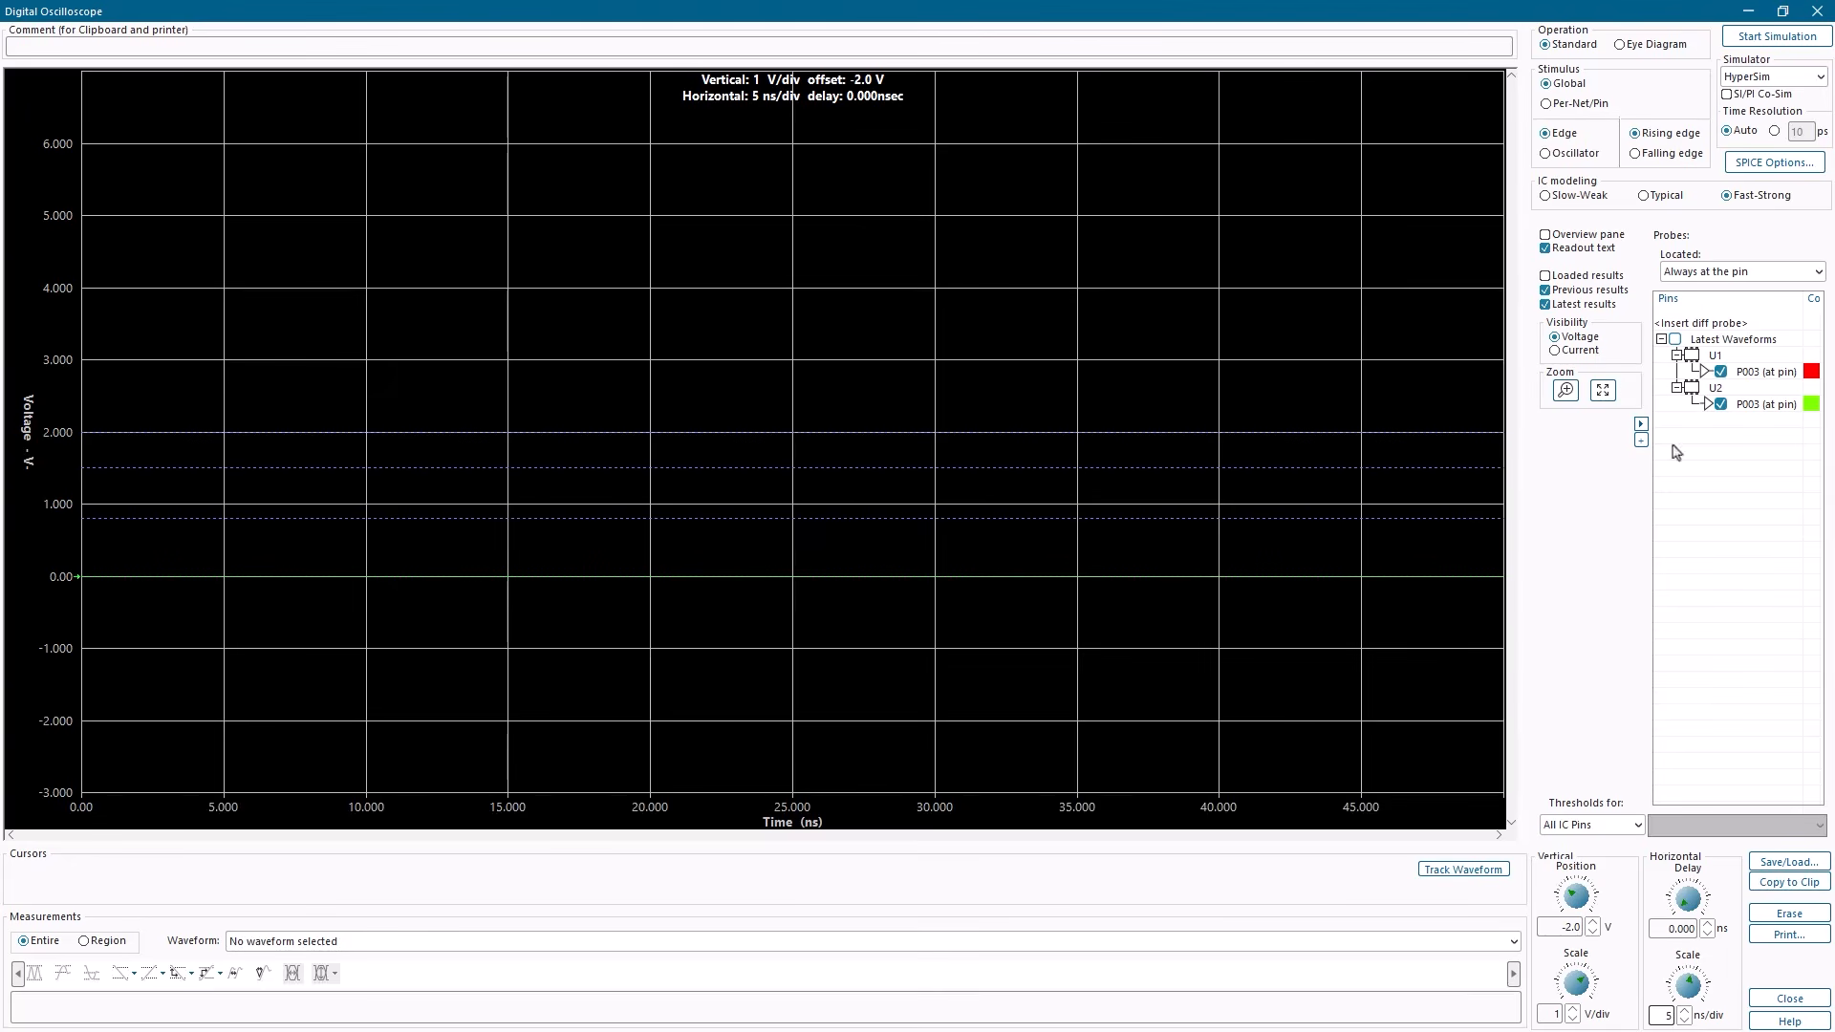
click(1740, 38)
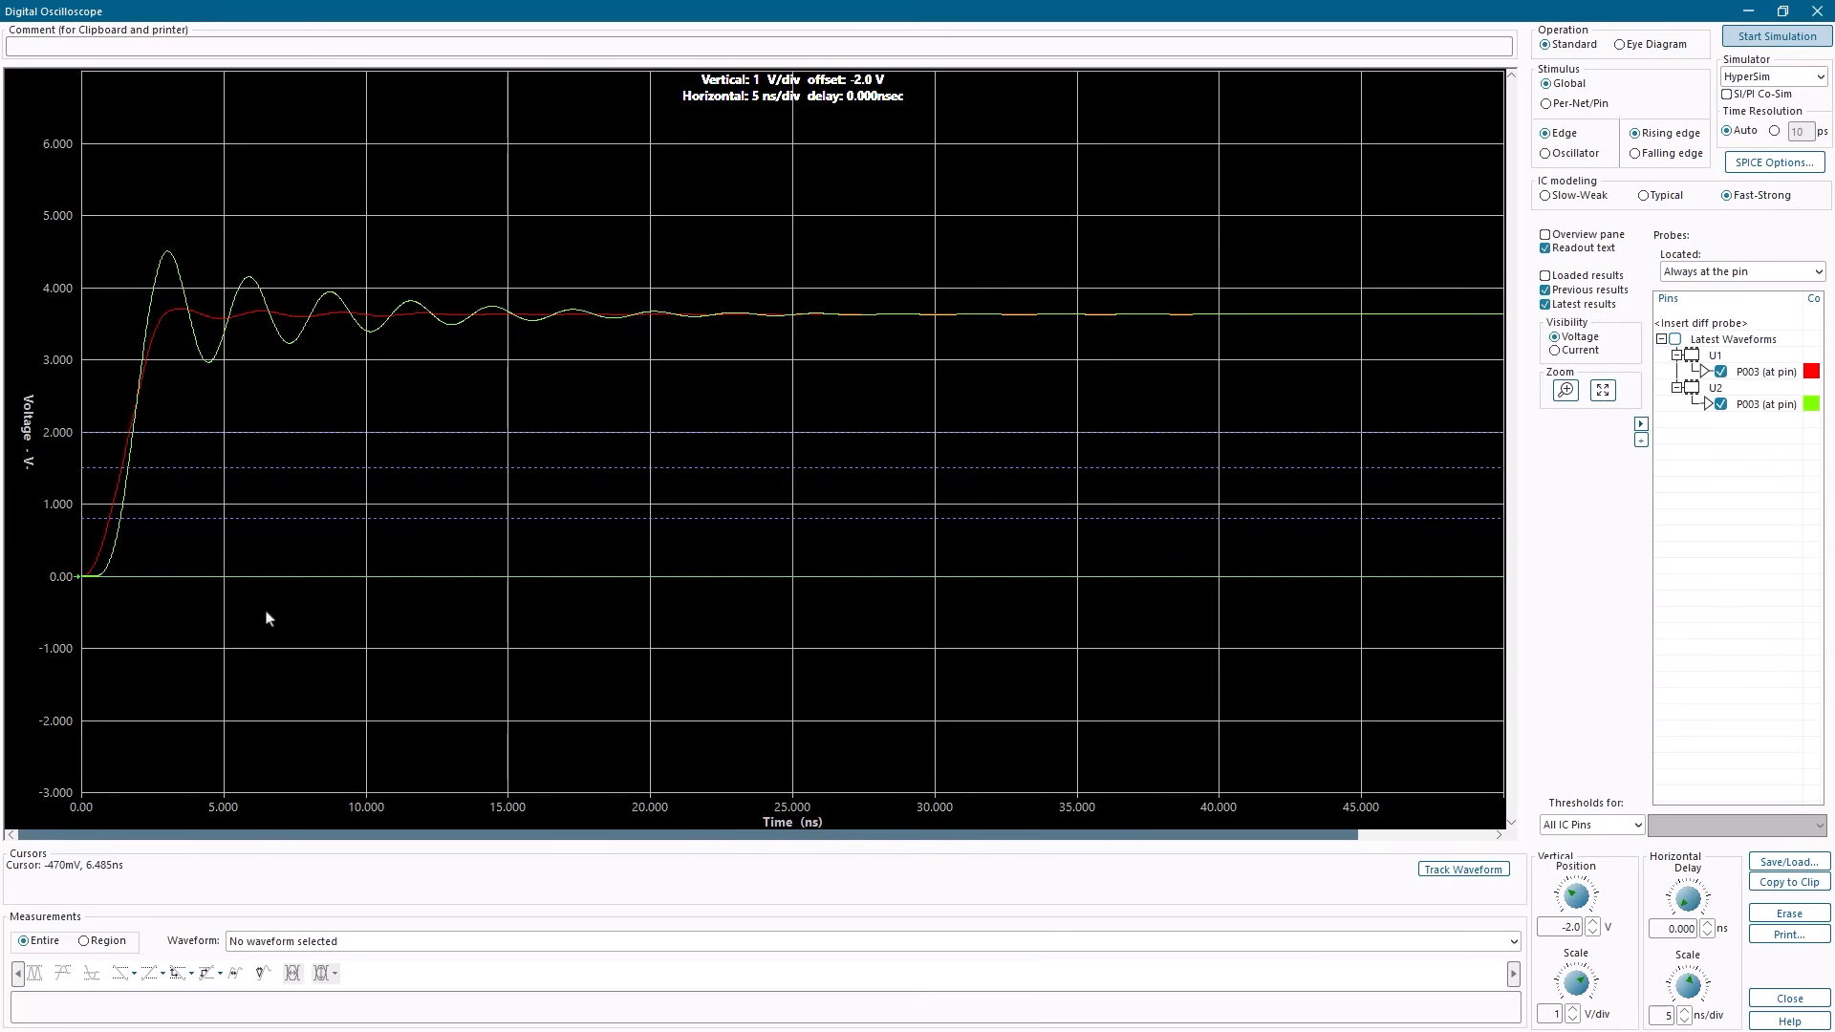
- Measure the positive overshoot of the U1.P003 waveform and of the U2.P003 waveform
click(516, 942)
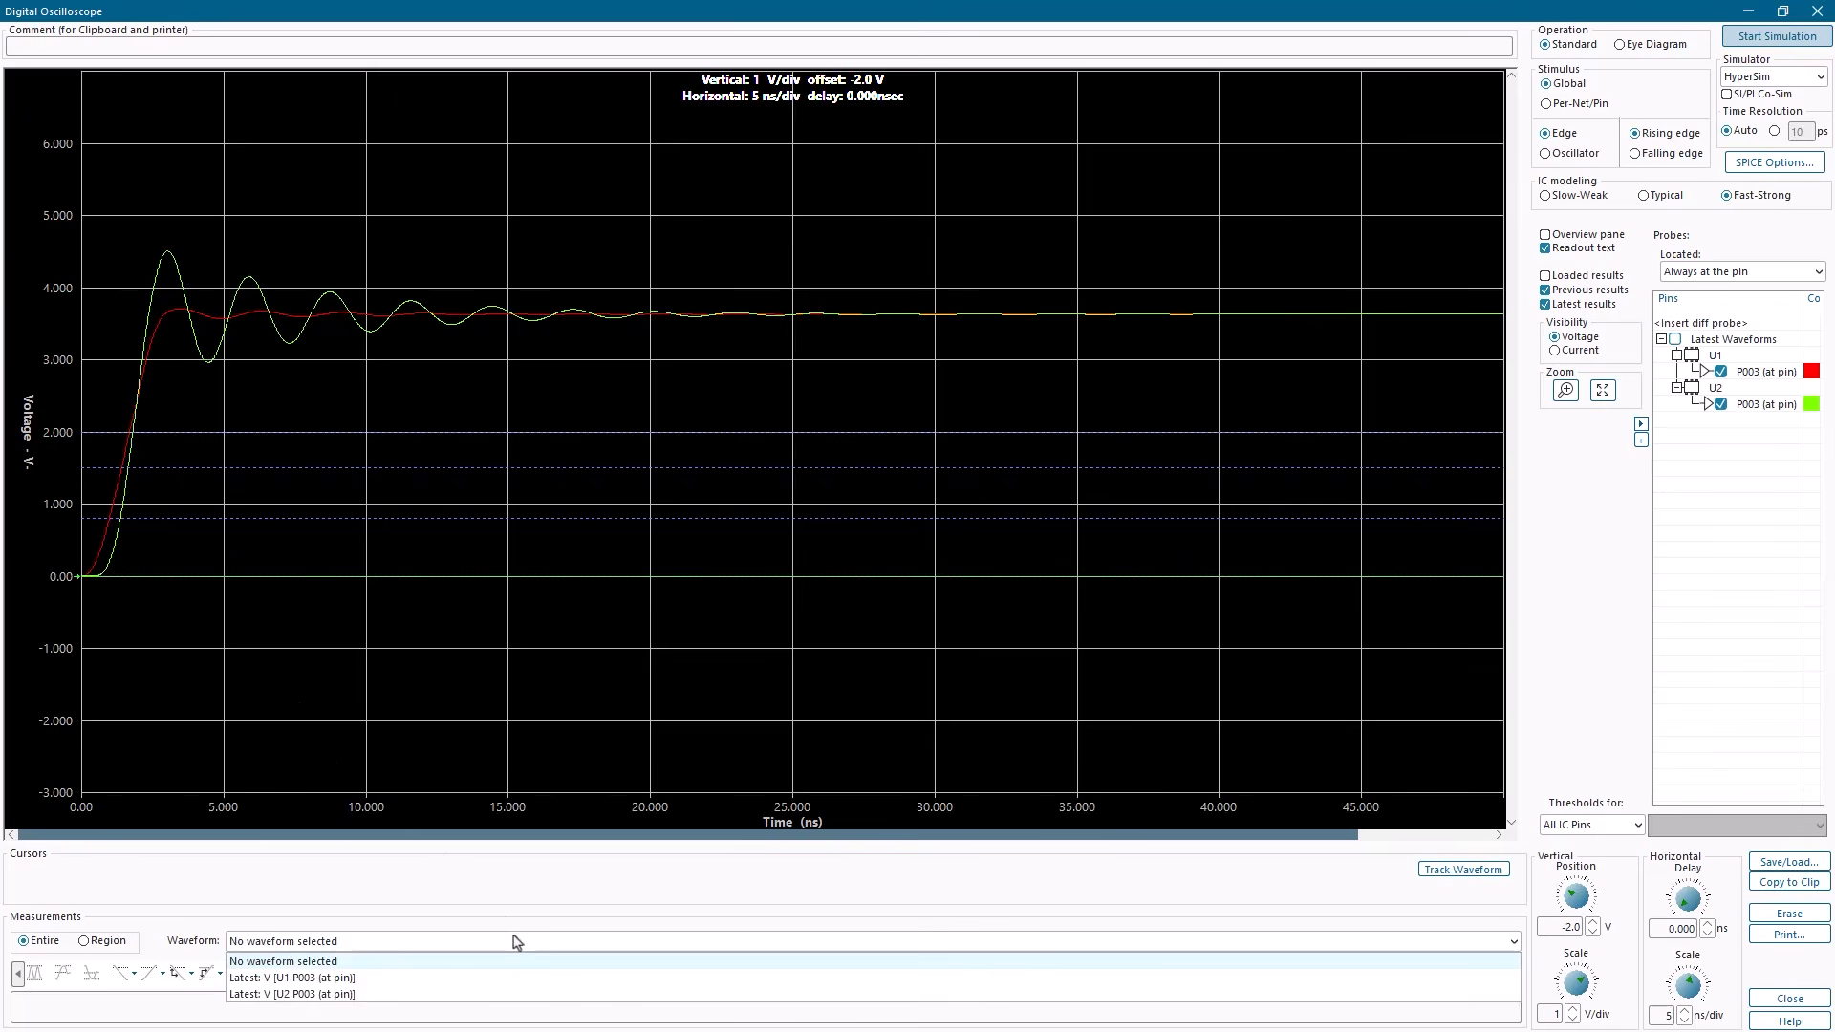
click(512, 977)
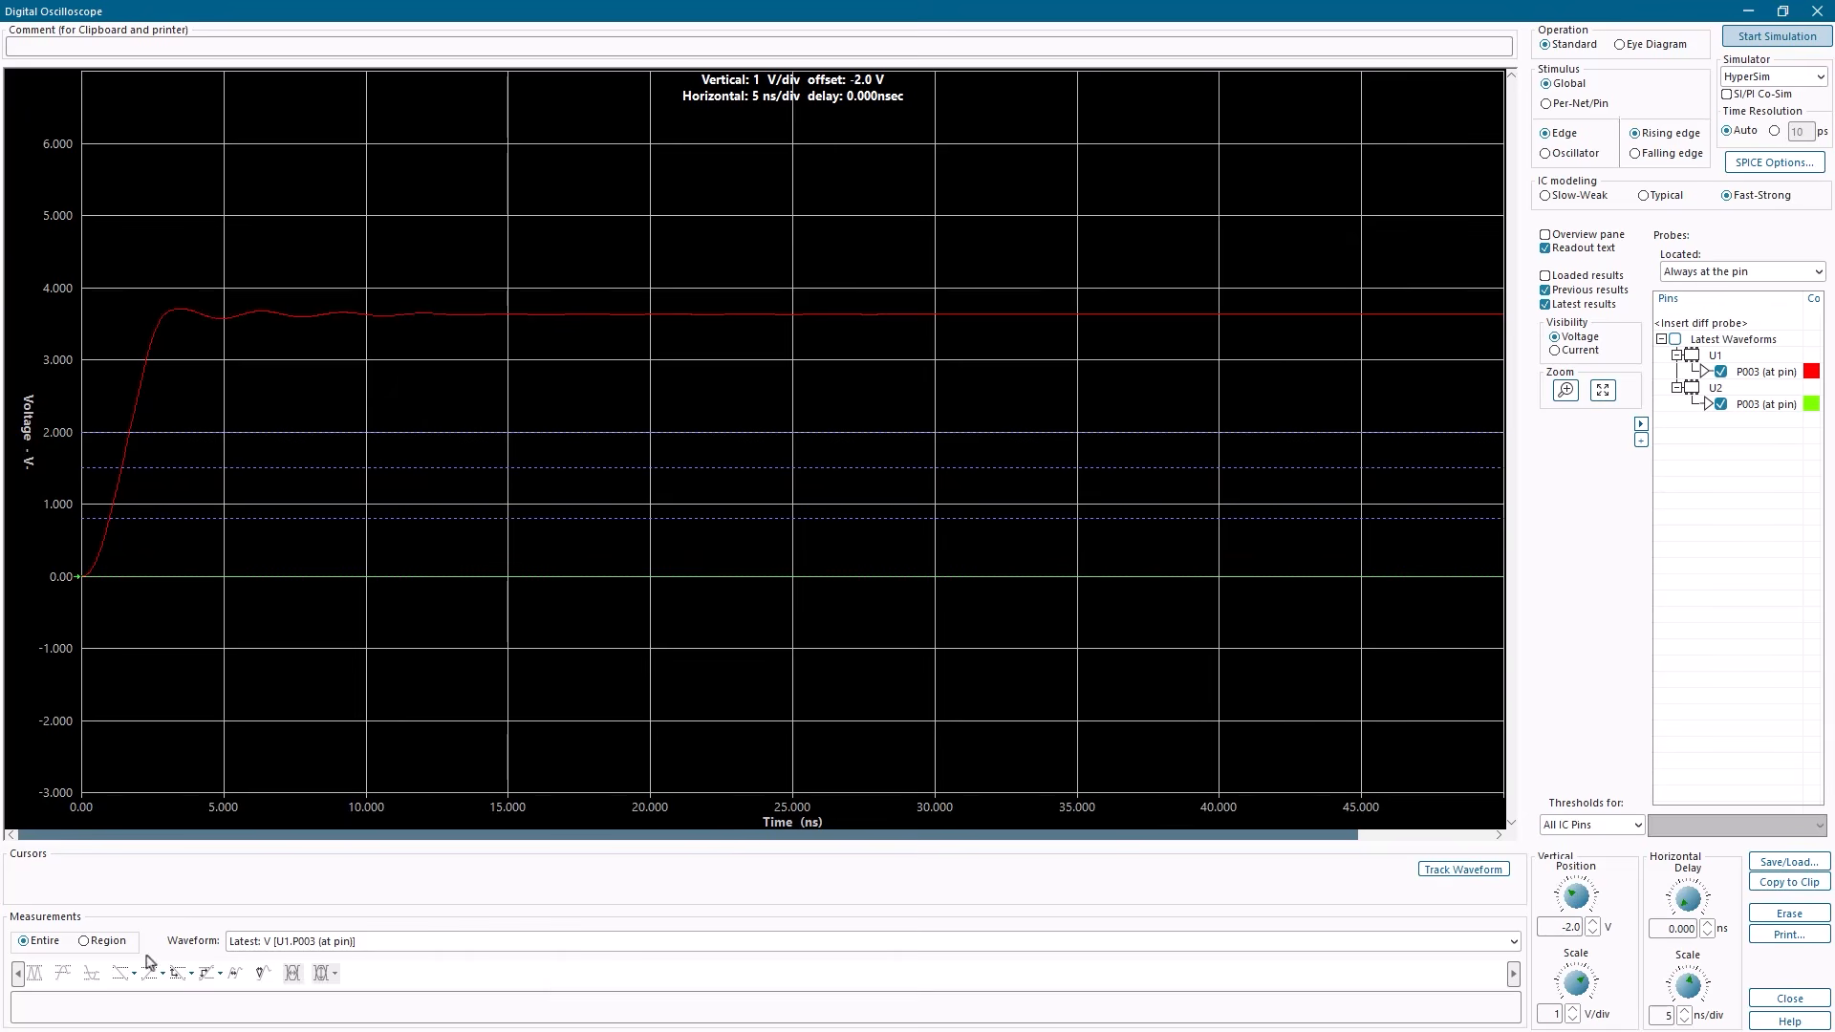
click(65, 977)
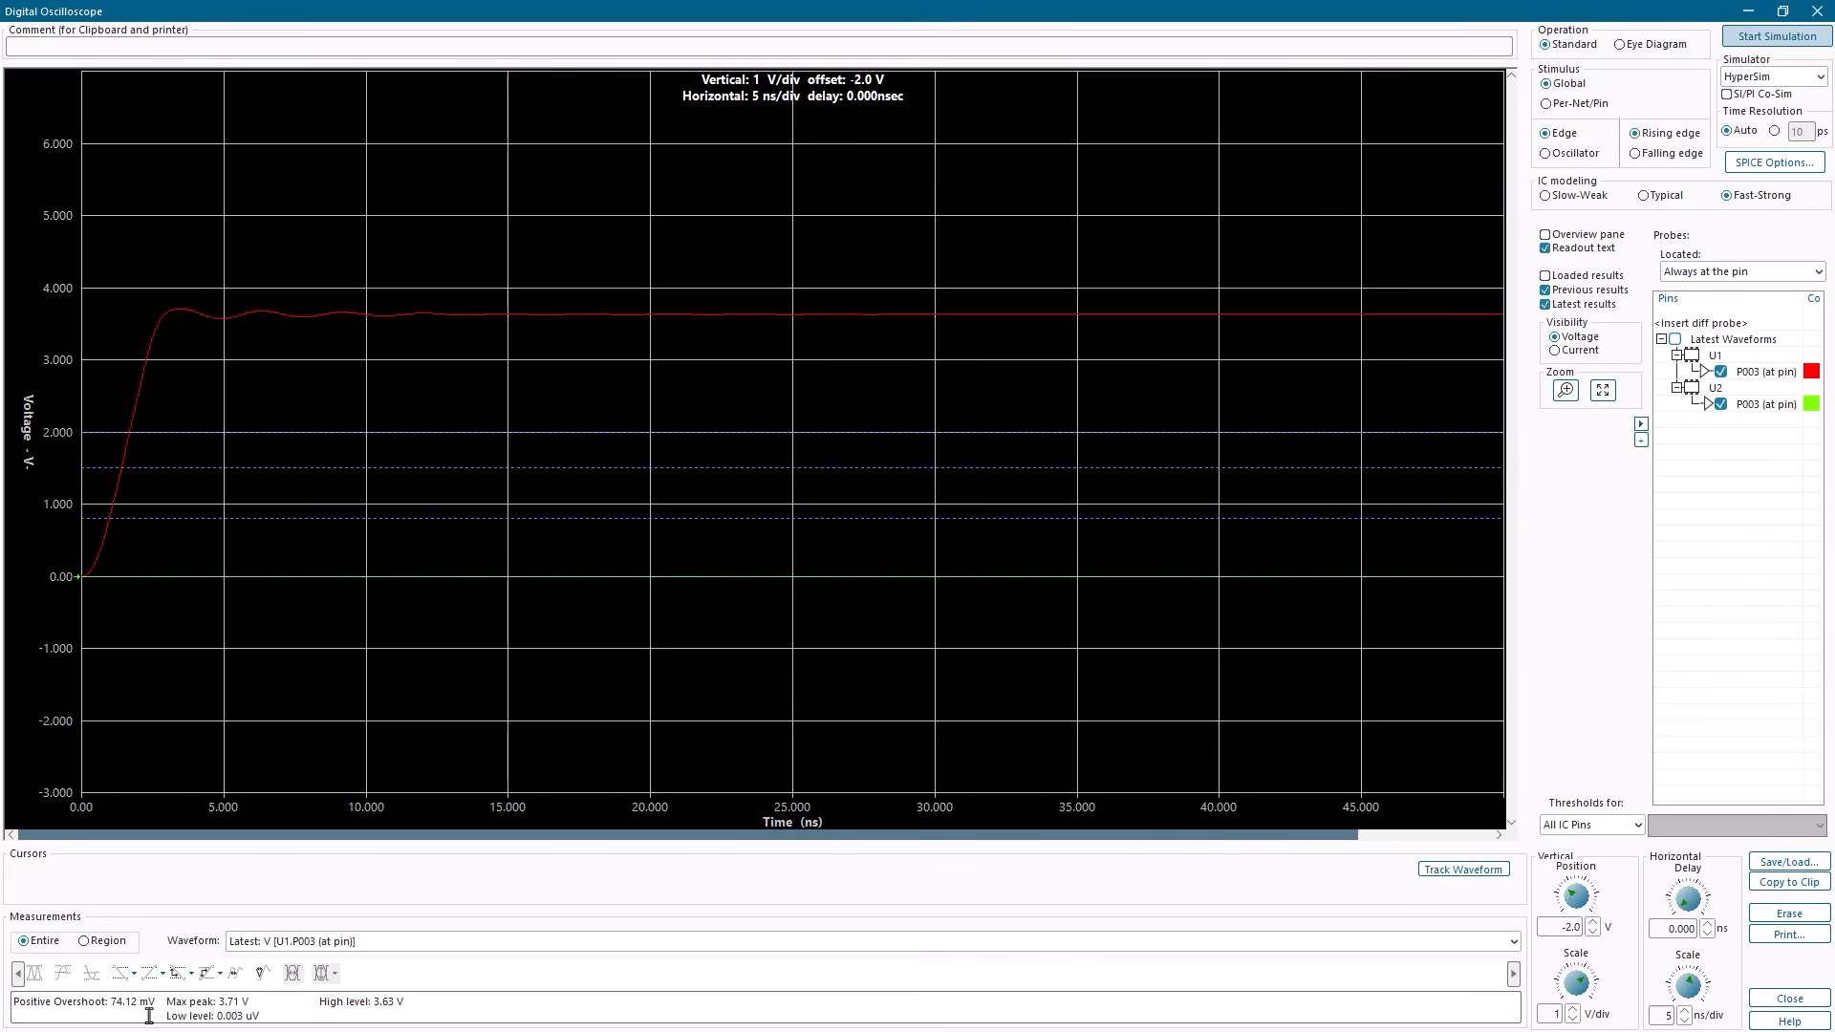
click(417, 946)
click(409, 994)
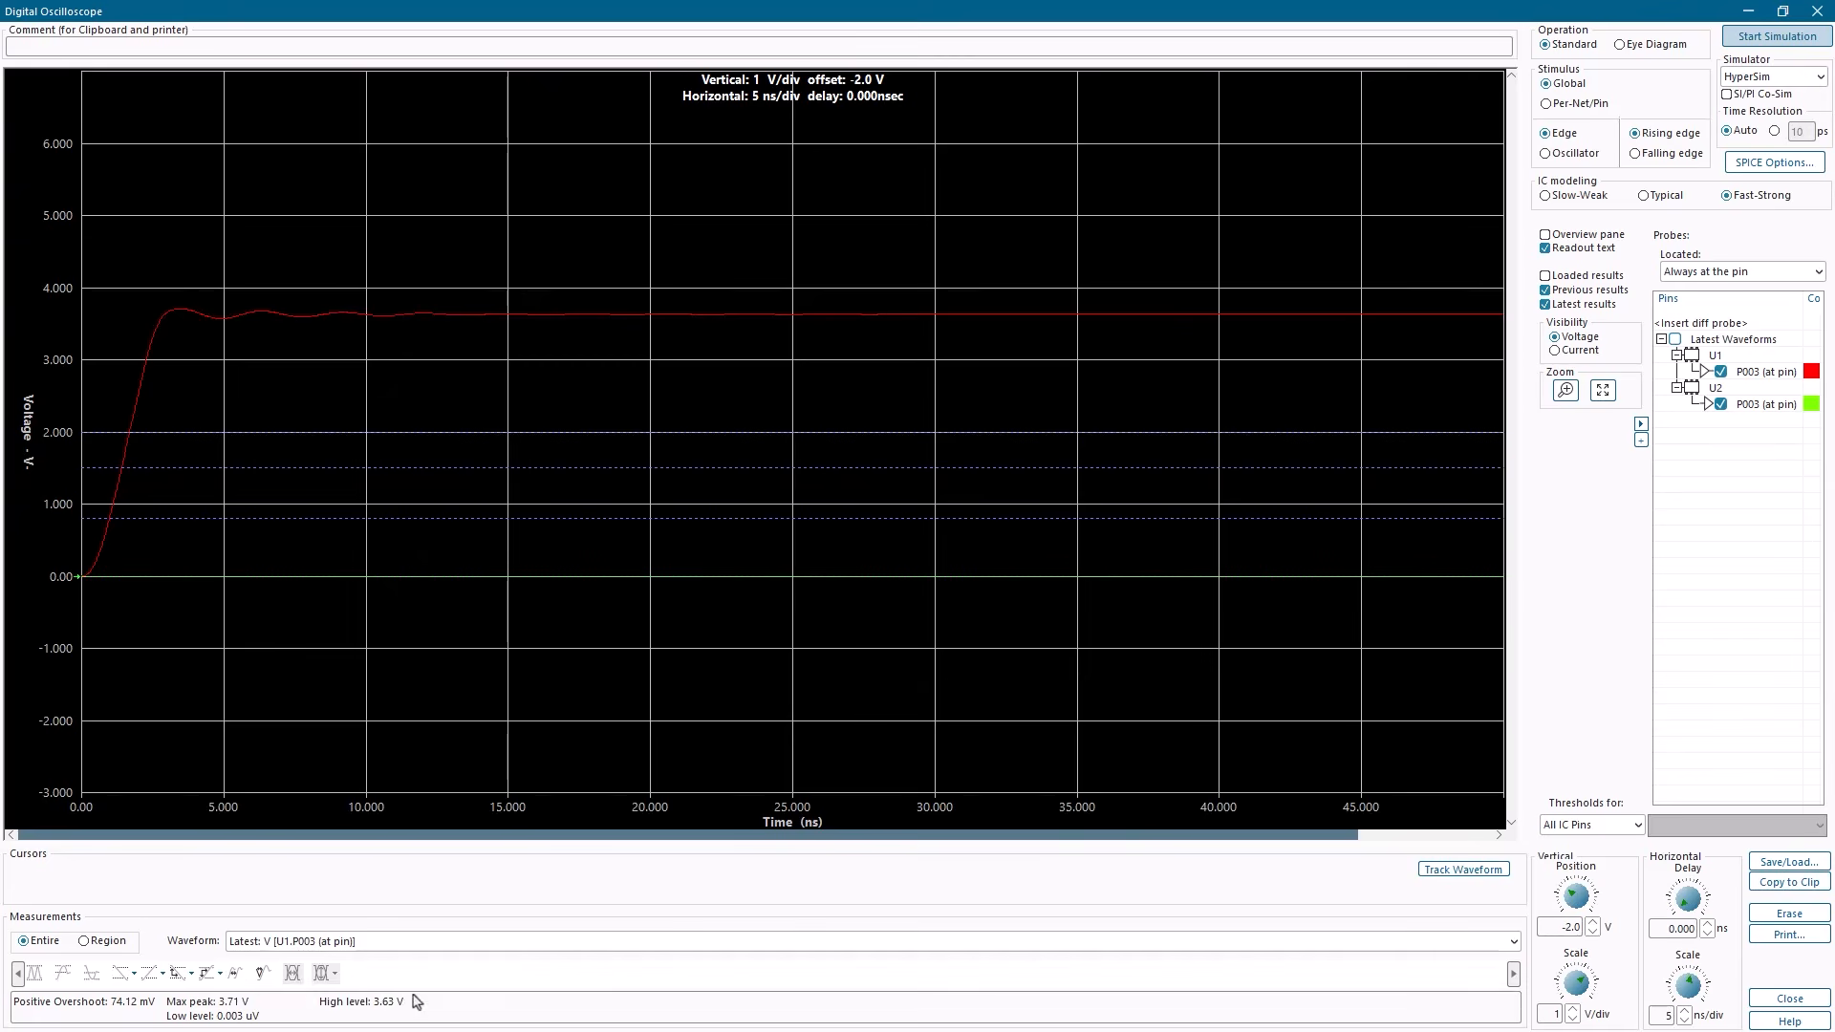
click(65, 975)
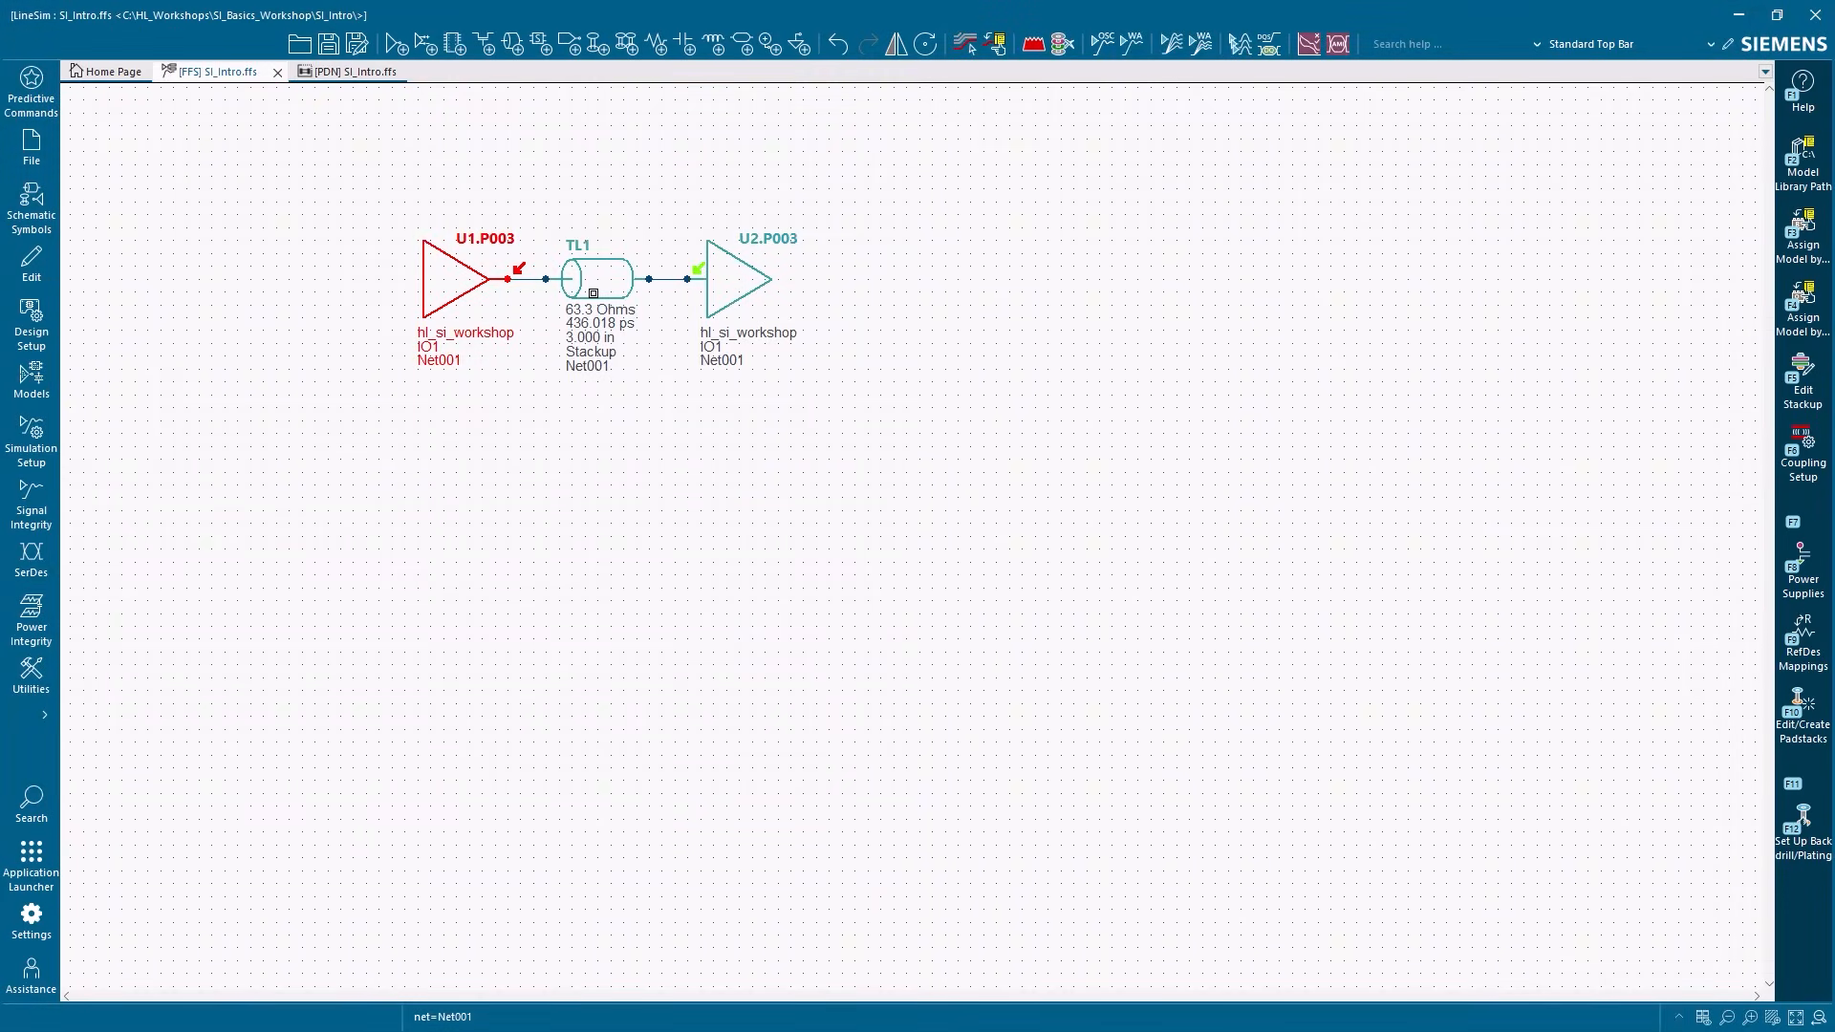
- Set the stackup trace length of transmission line TL1 to 2 in
double_click(593, 293)
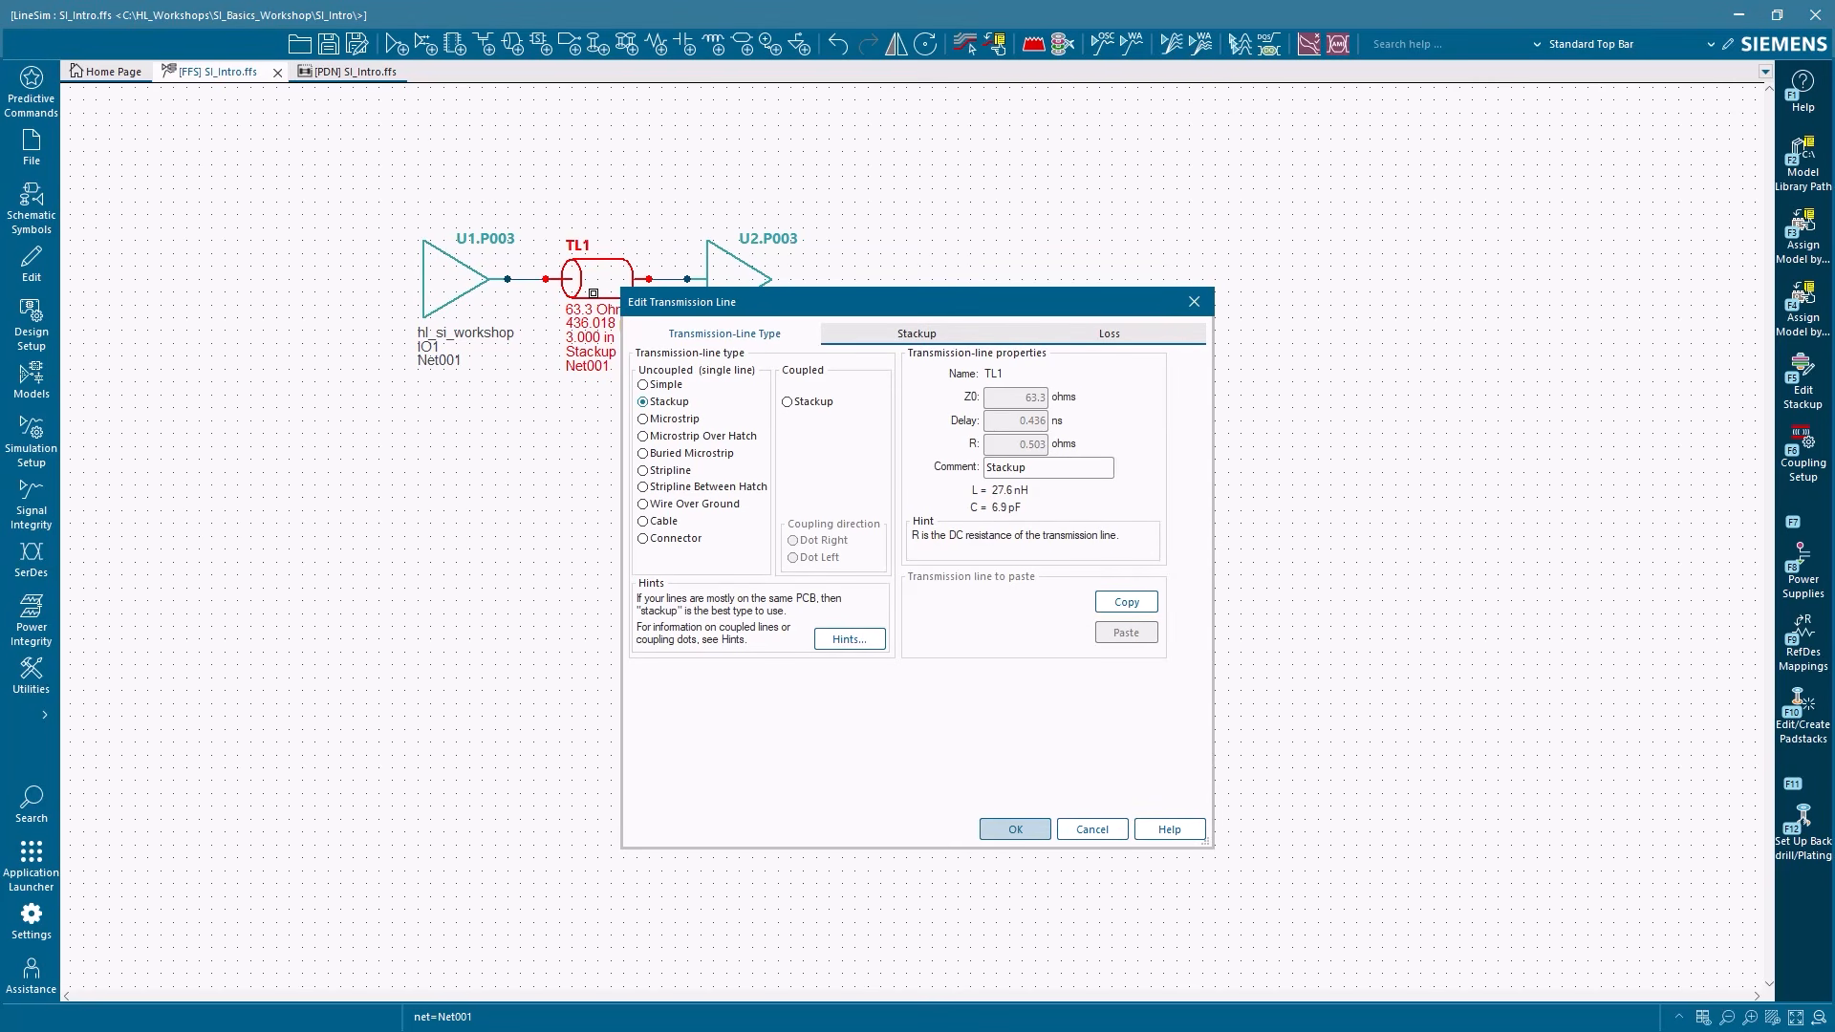
click(898, 340)
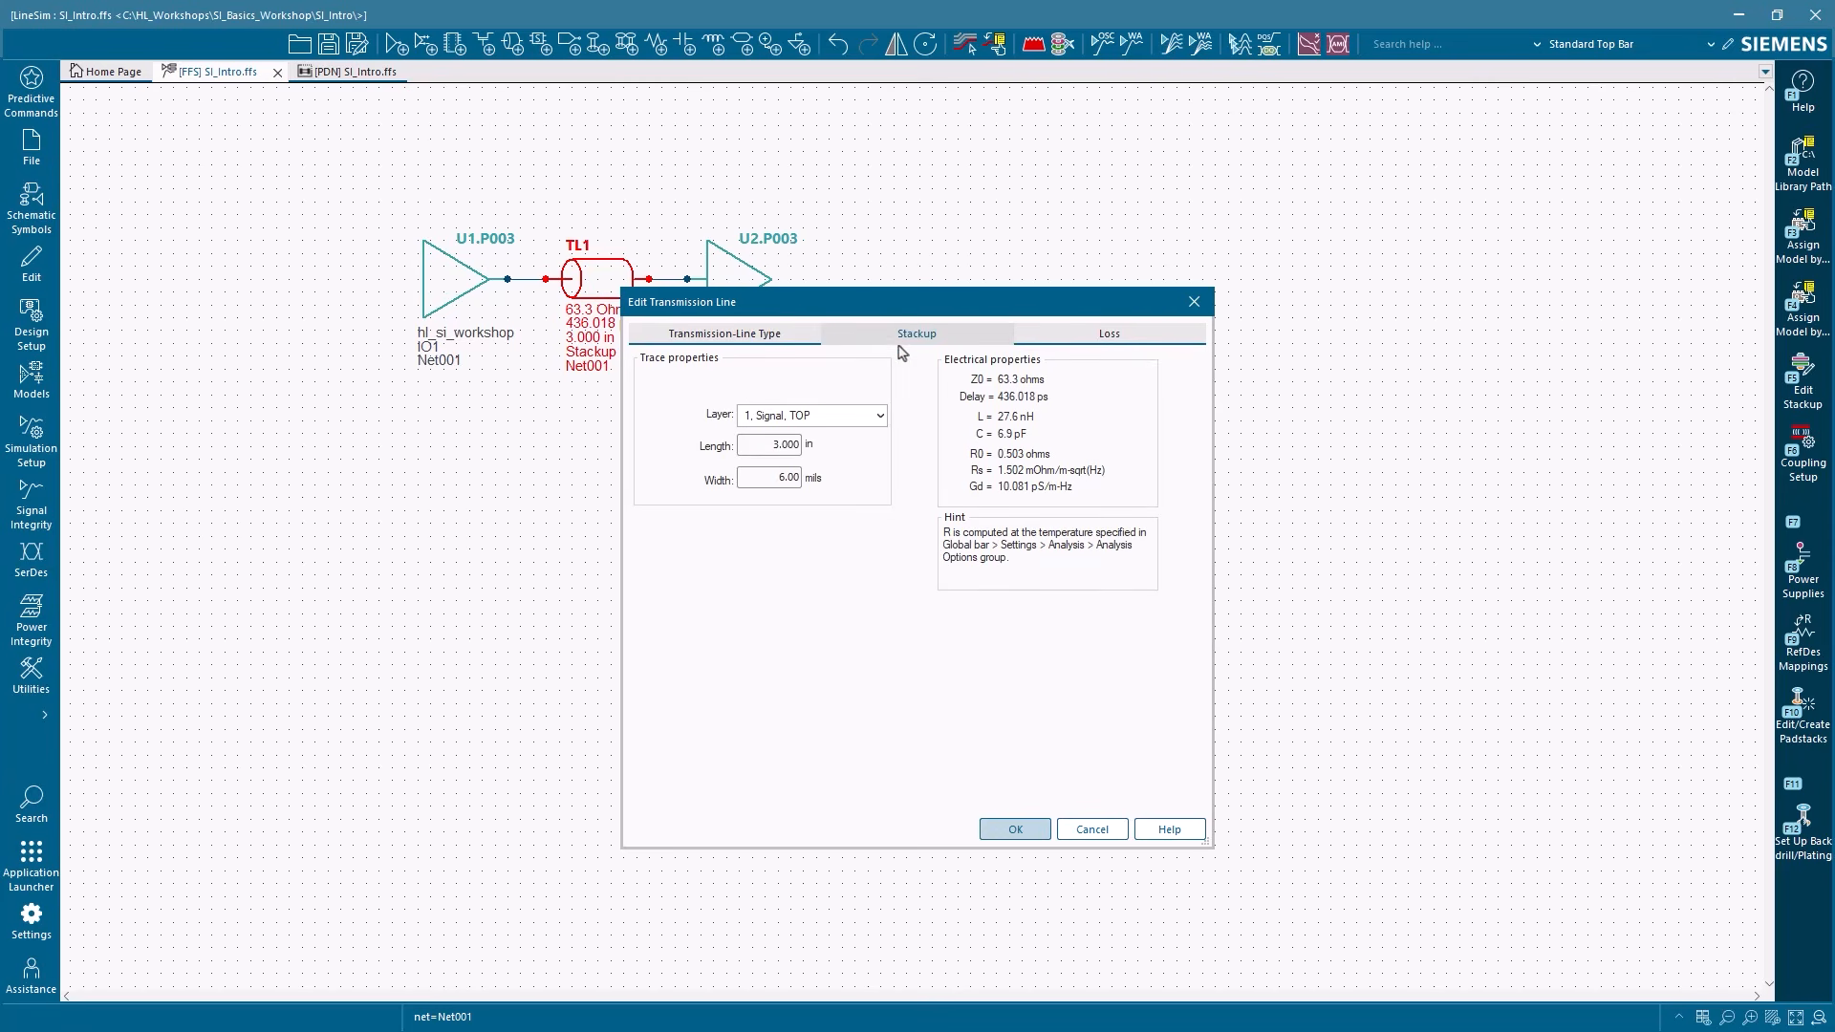
click(778, 445)
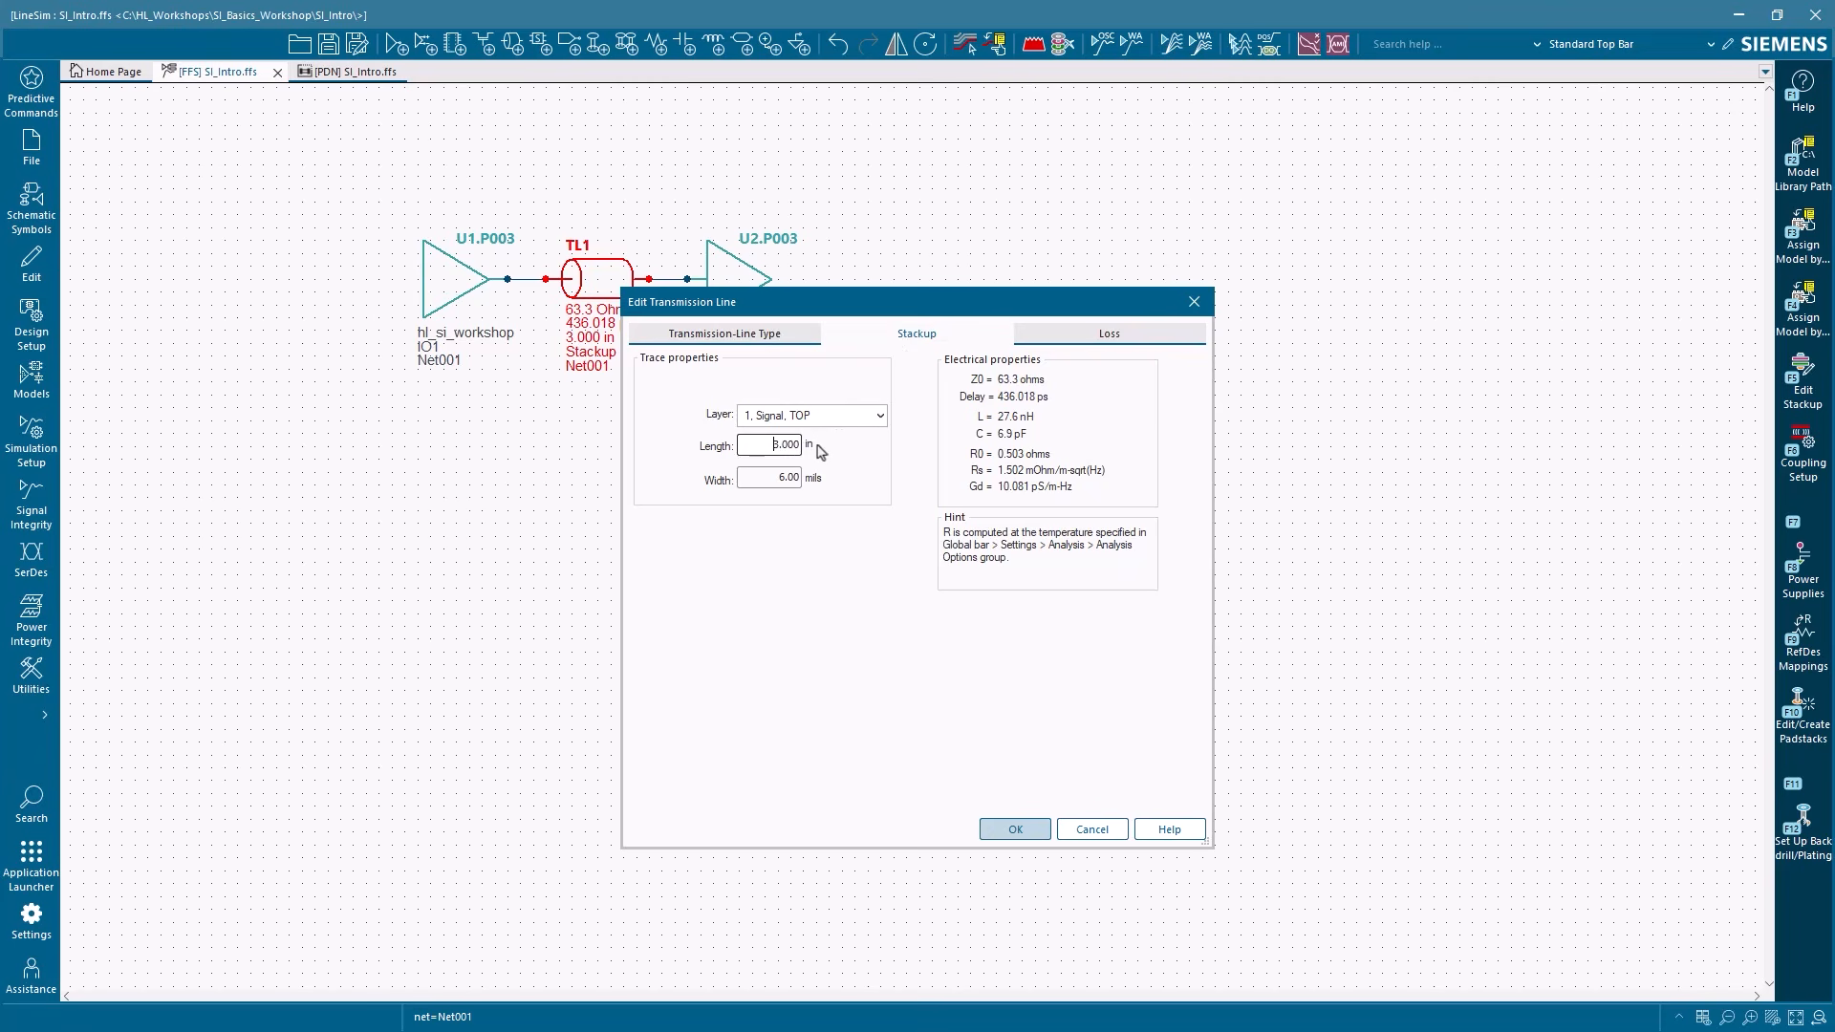
key(Delete)
click(1038, 836)
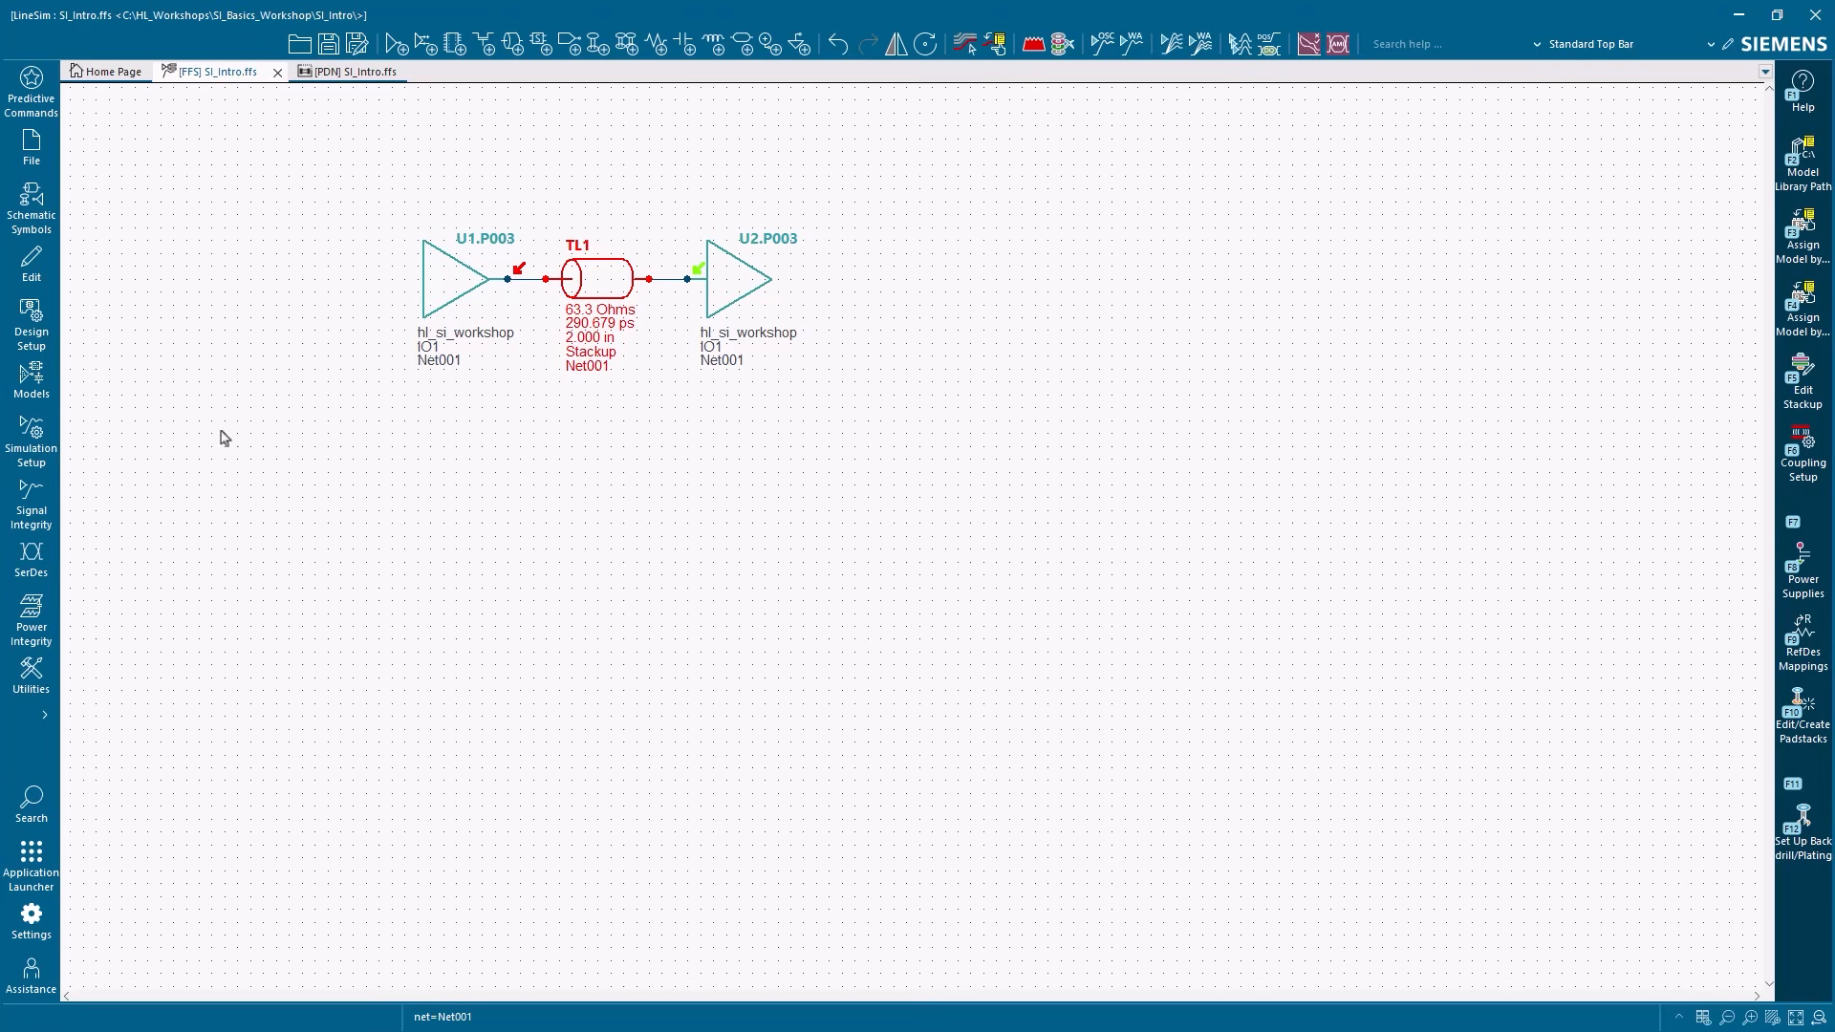
- Simulate the shortened net in the Digital Oscilloscope and hide the previous results
click(53, 507)
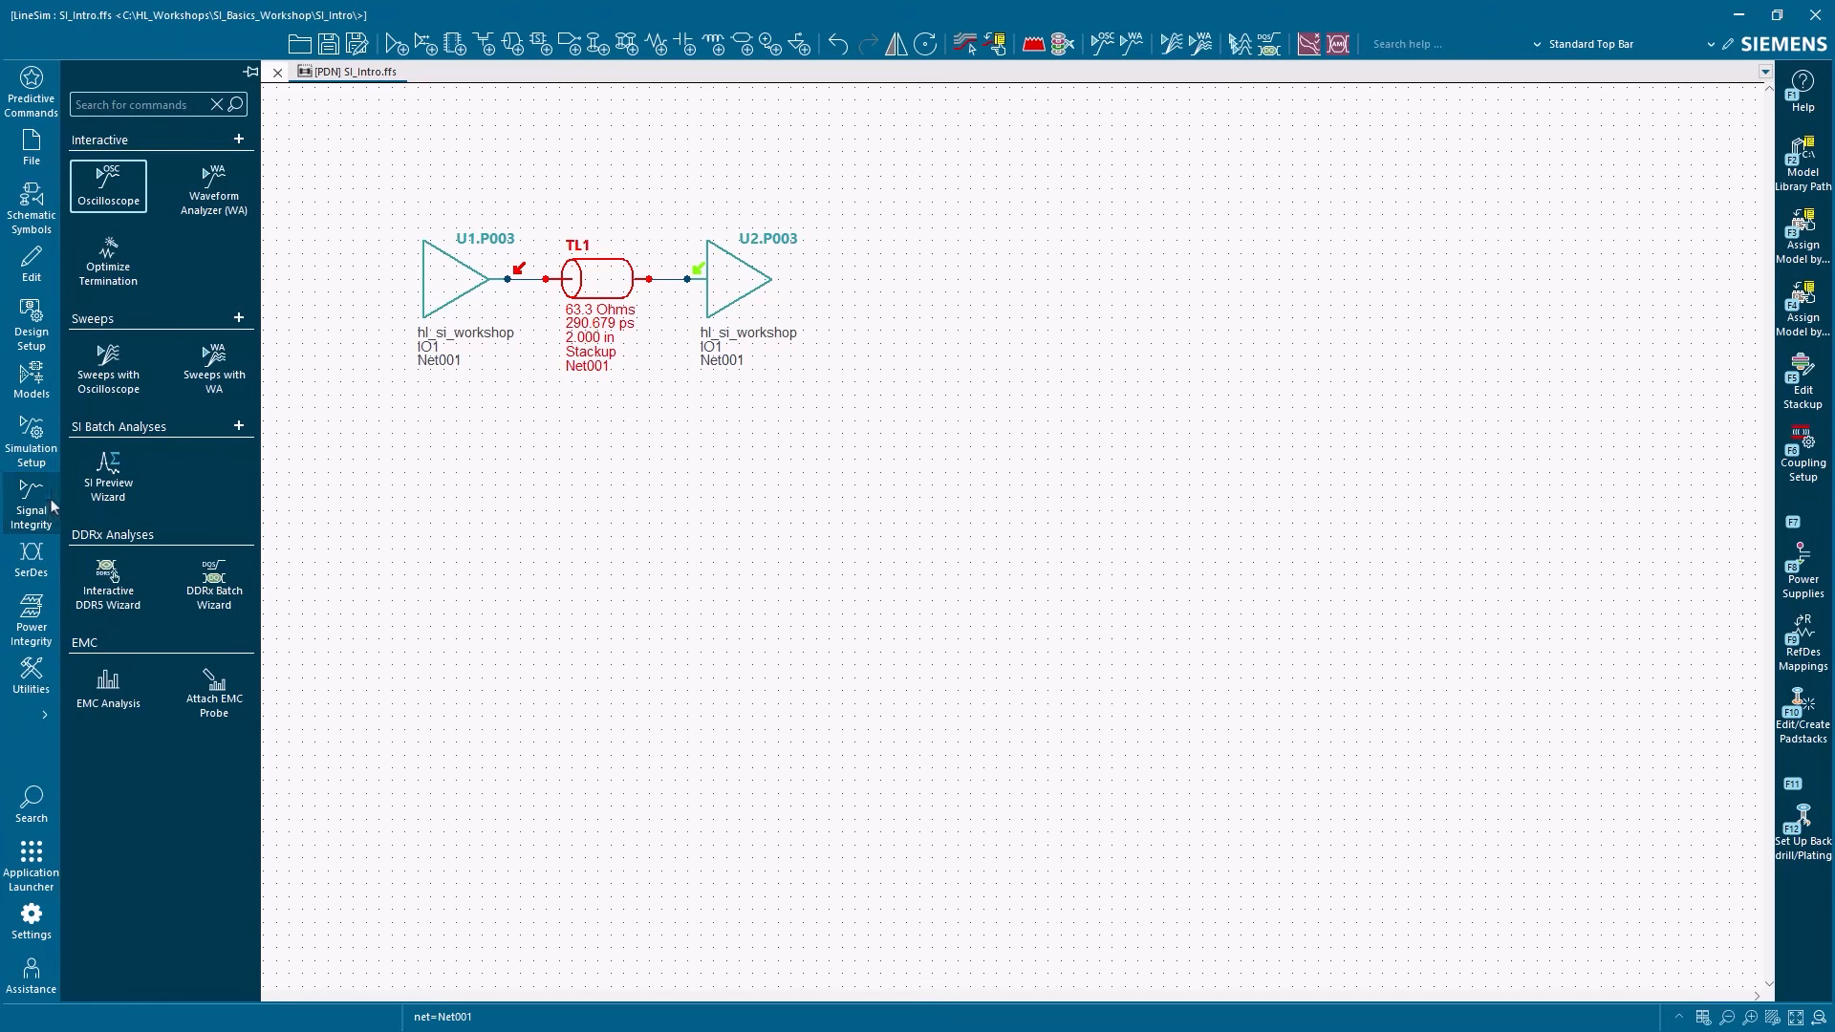
click(108, 184)
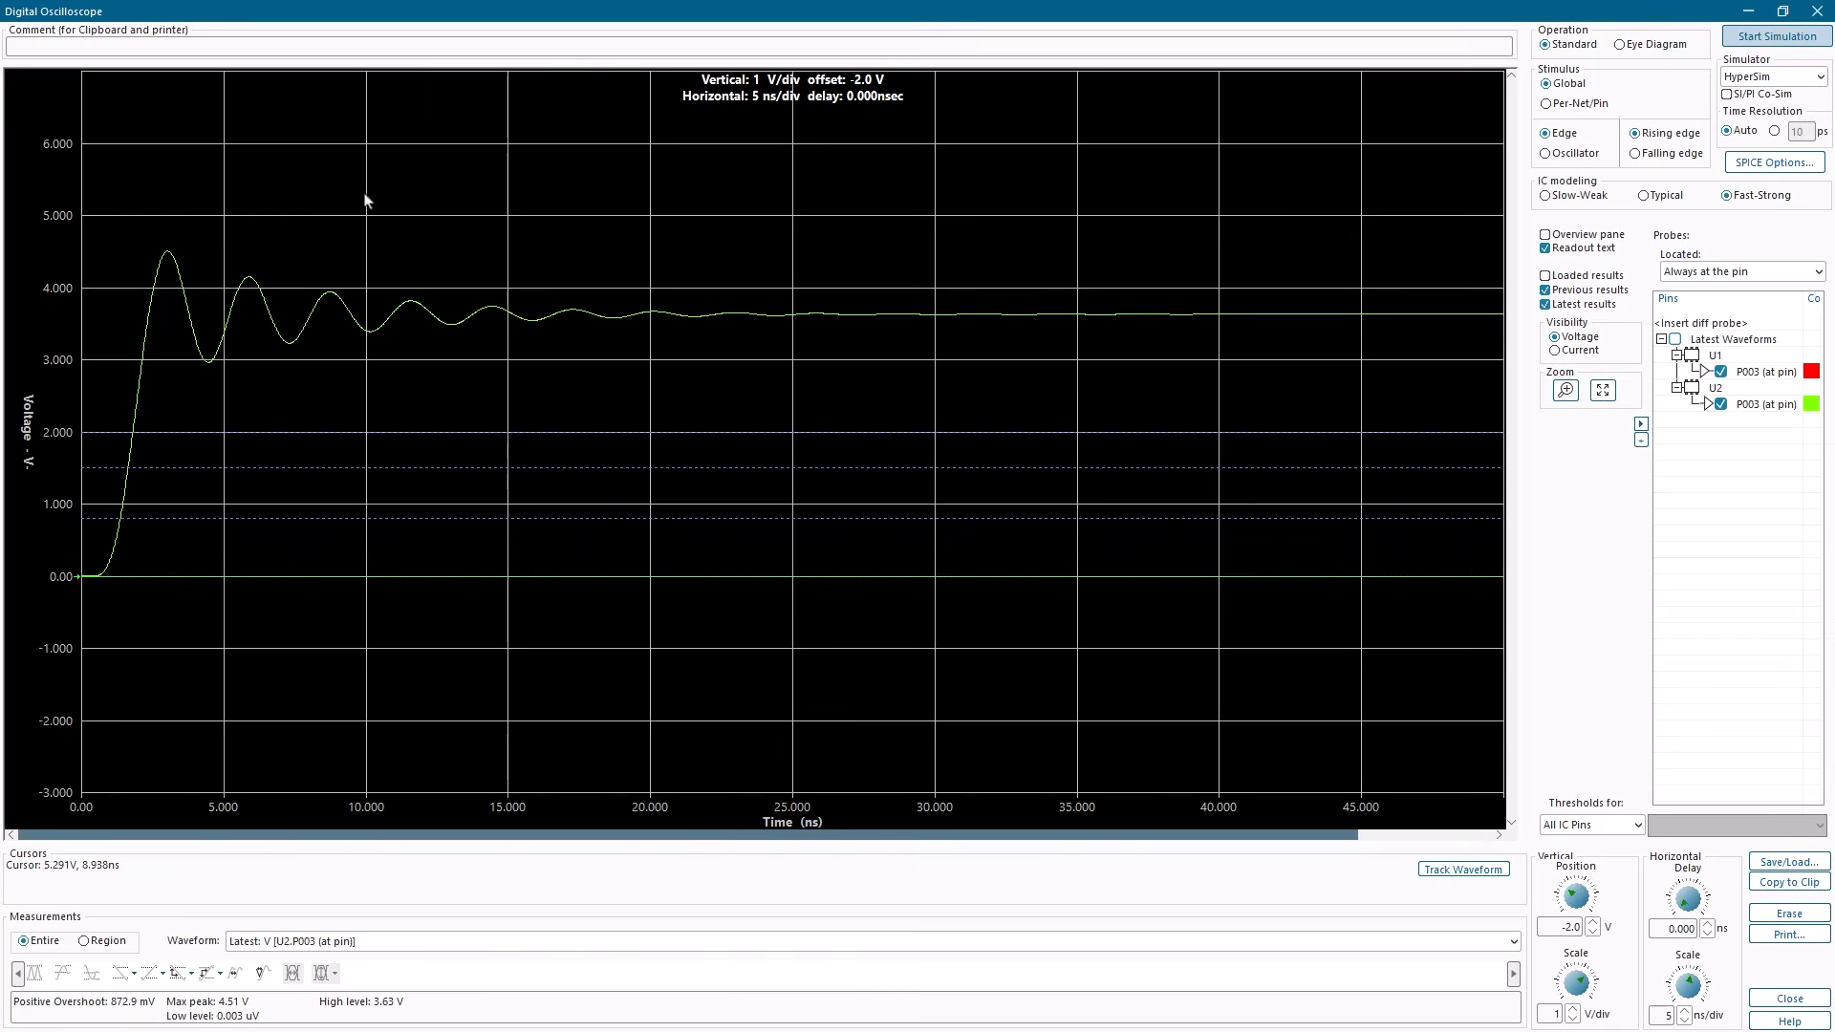
click(1748, 35)
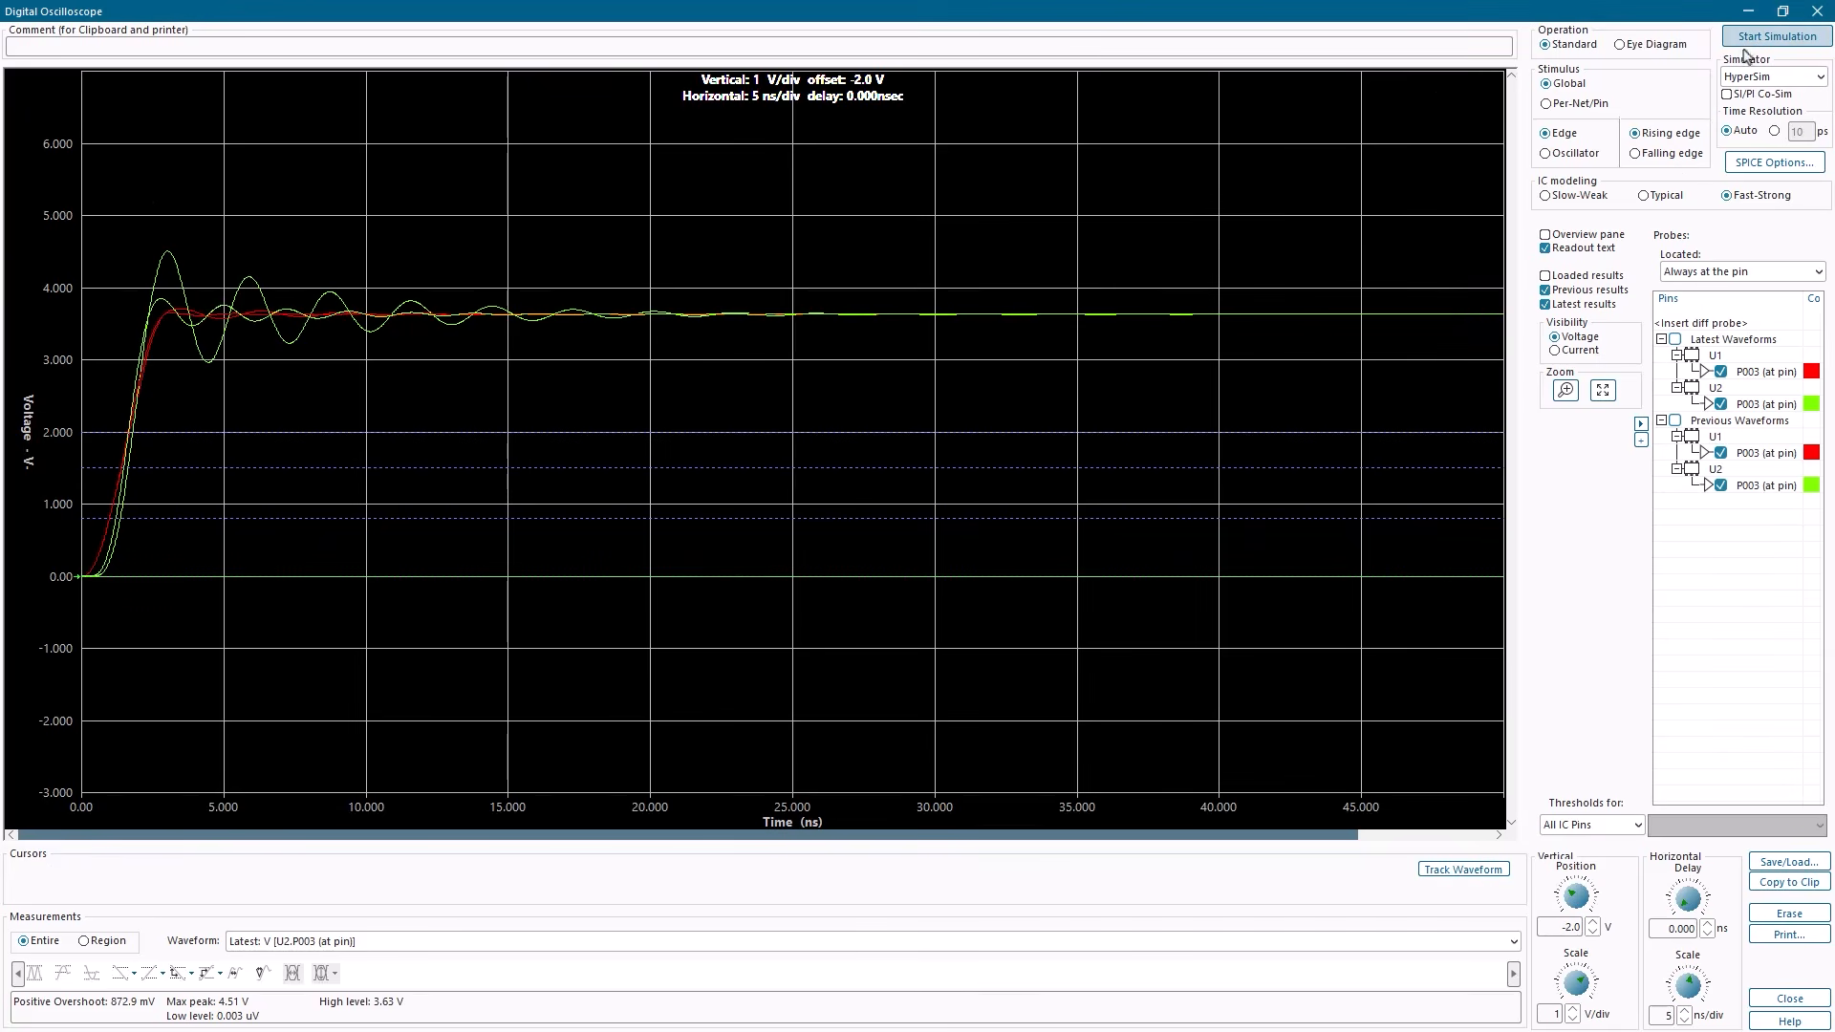
click(1546, 291)
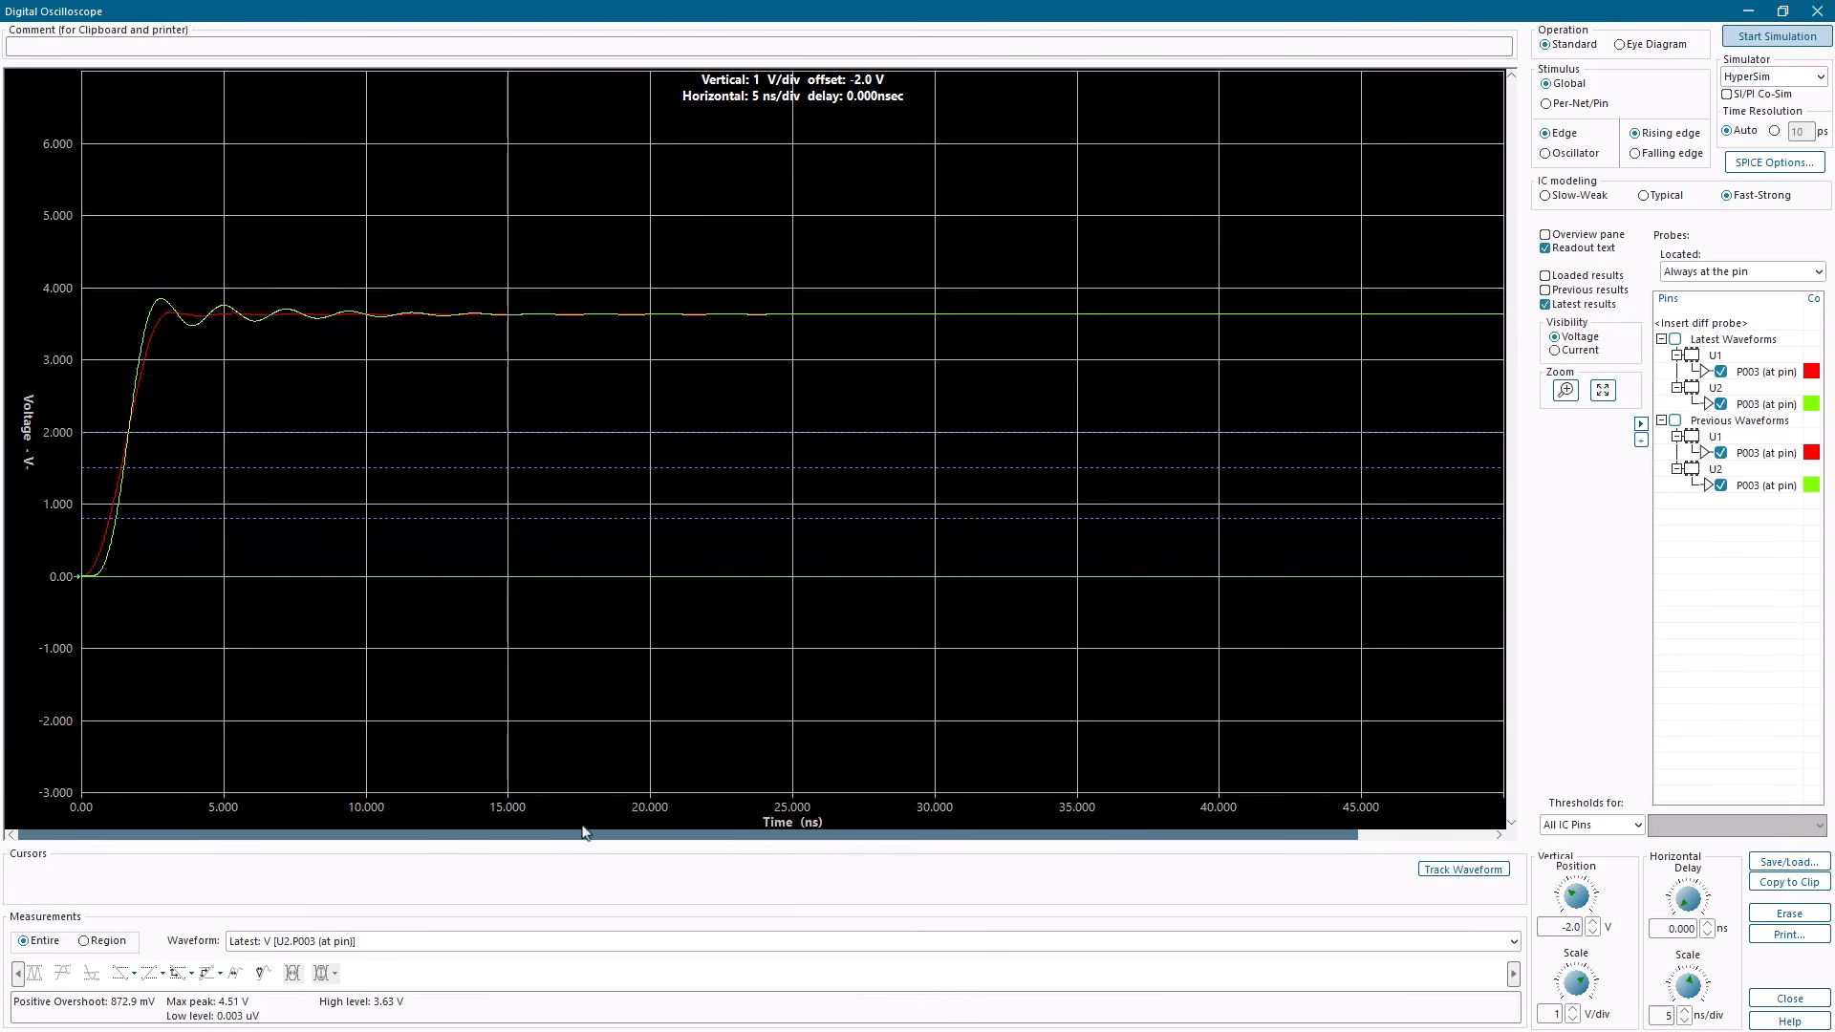
- Measure the positive overshoot of the latest U2.P003 waveform
click(380, 944)
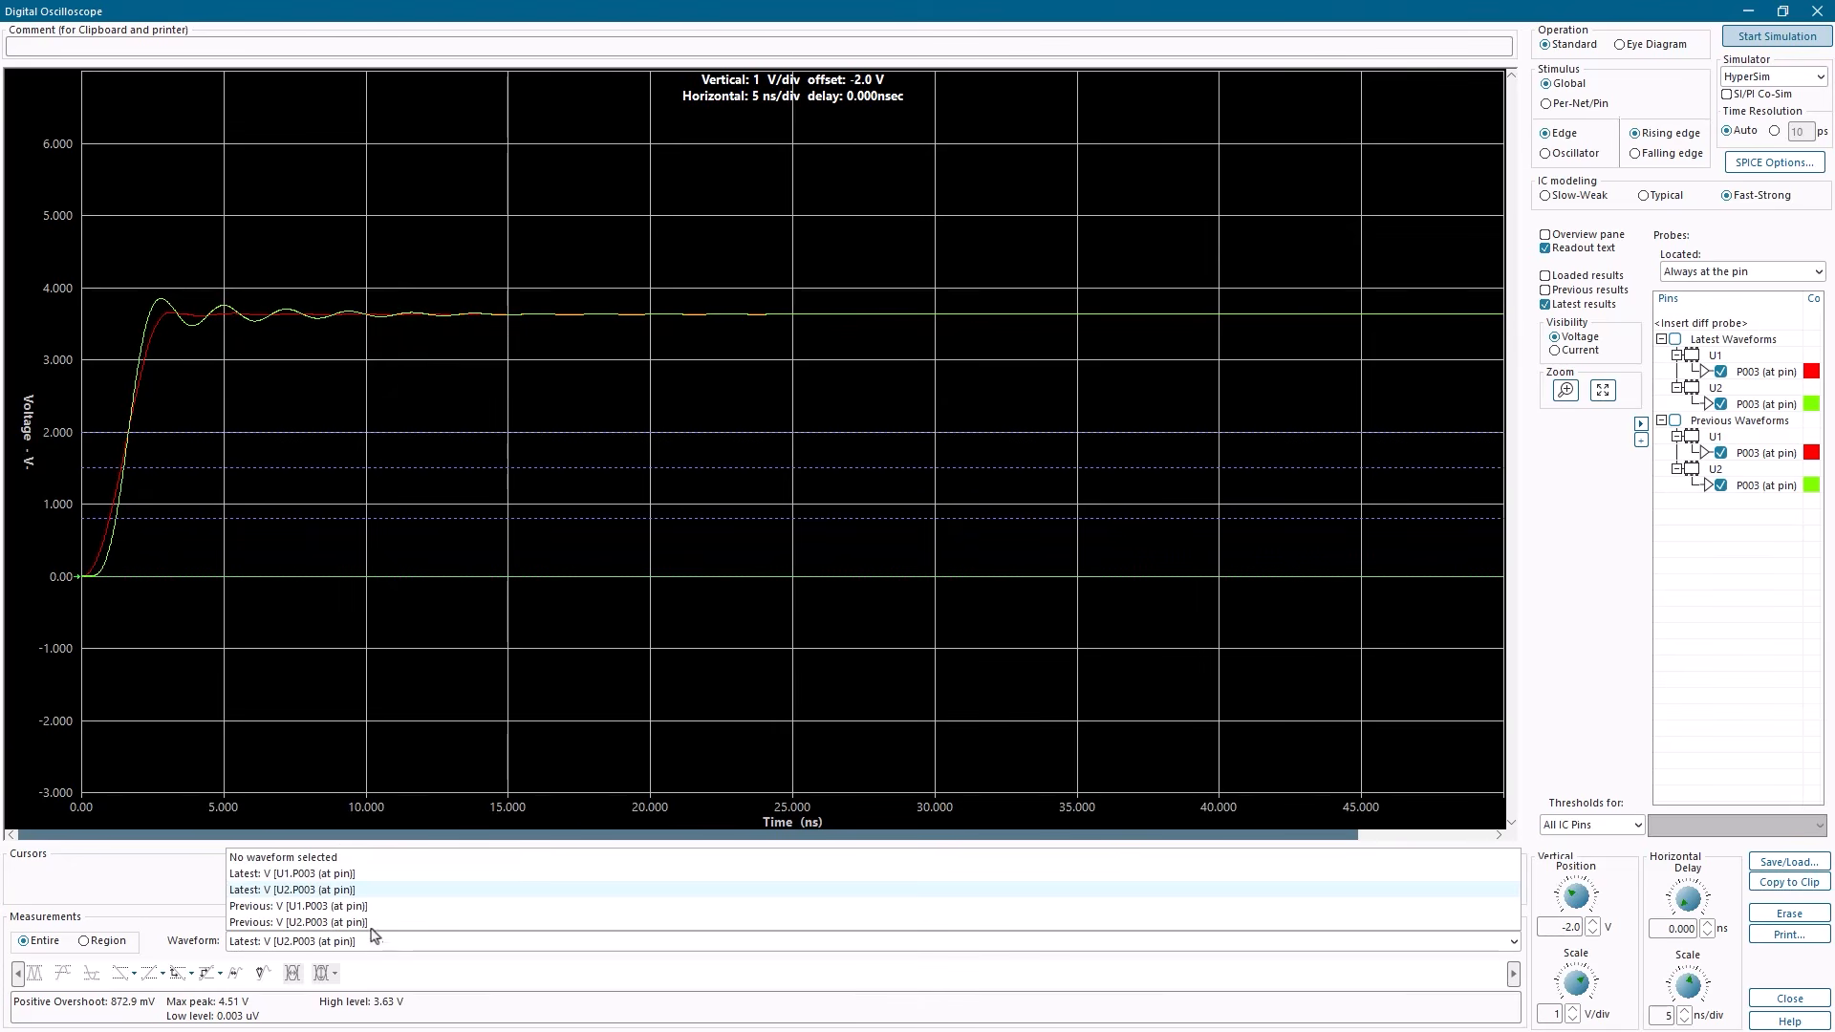
click(321, 890)
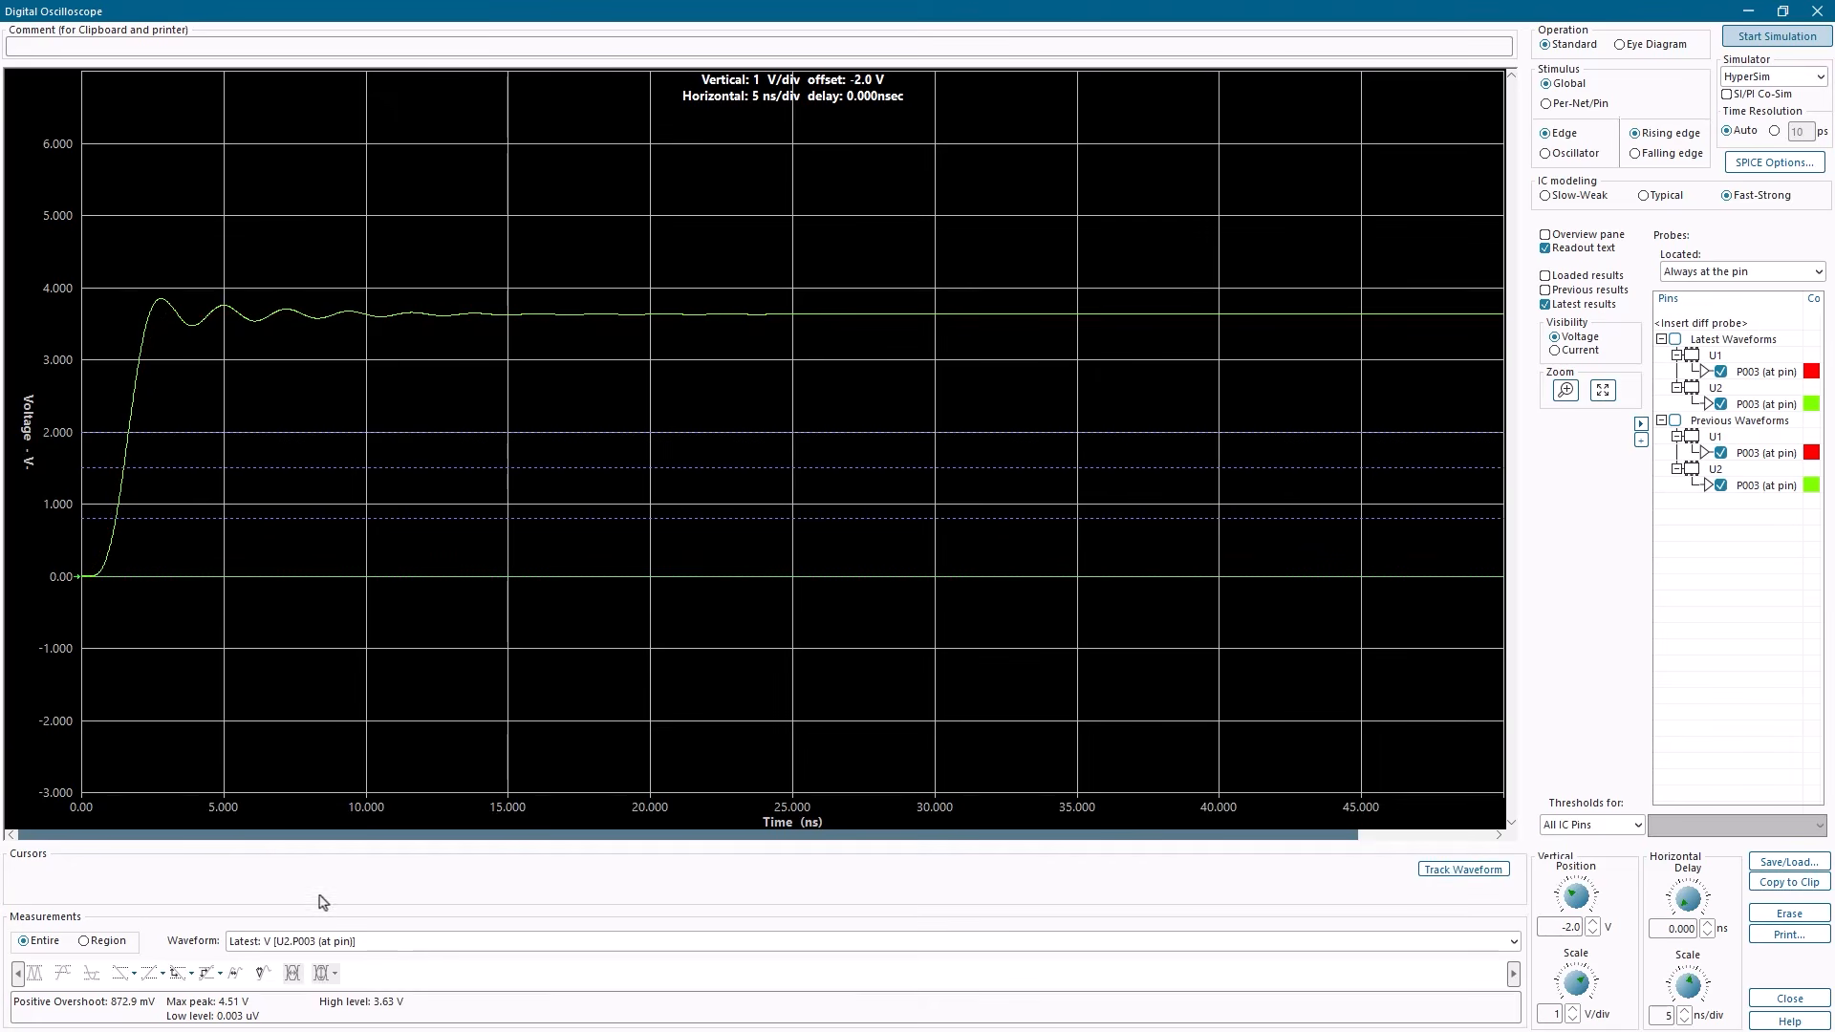
click(63, 973)
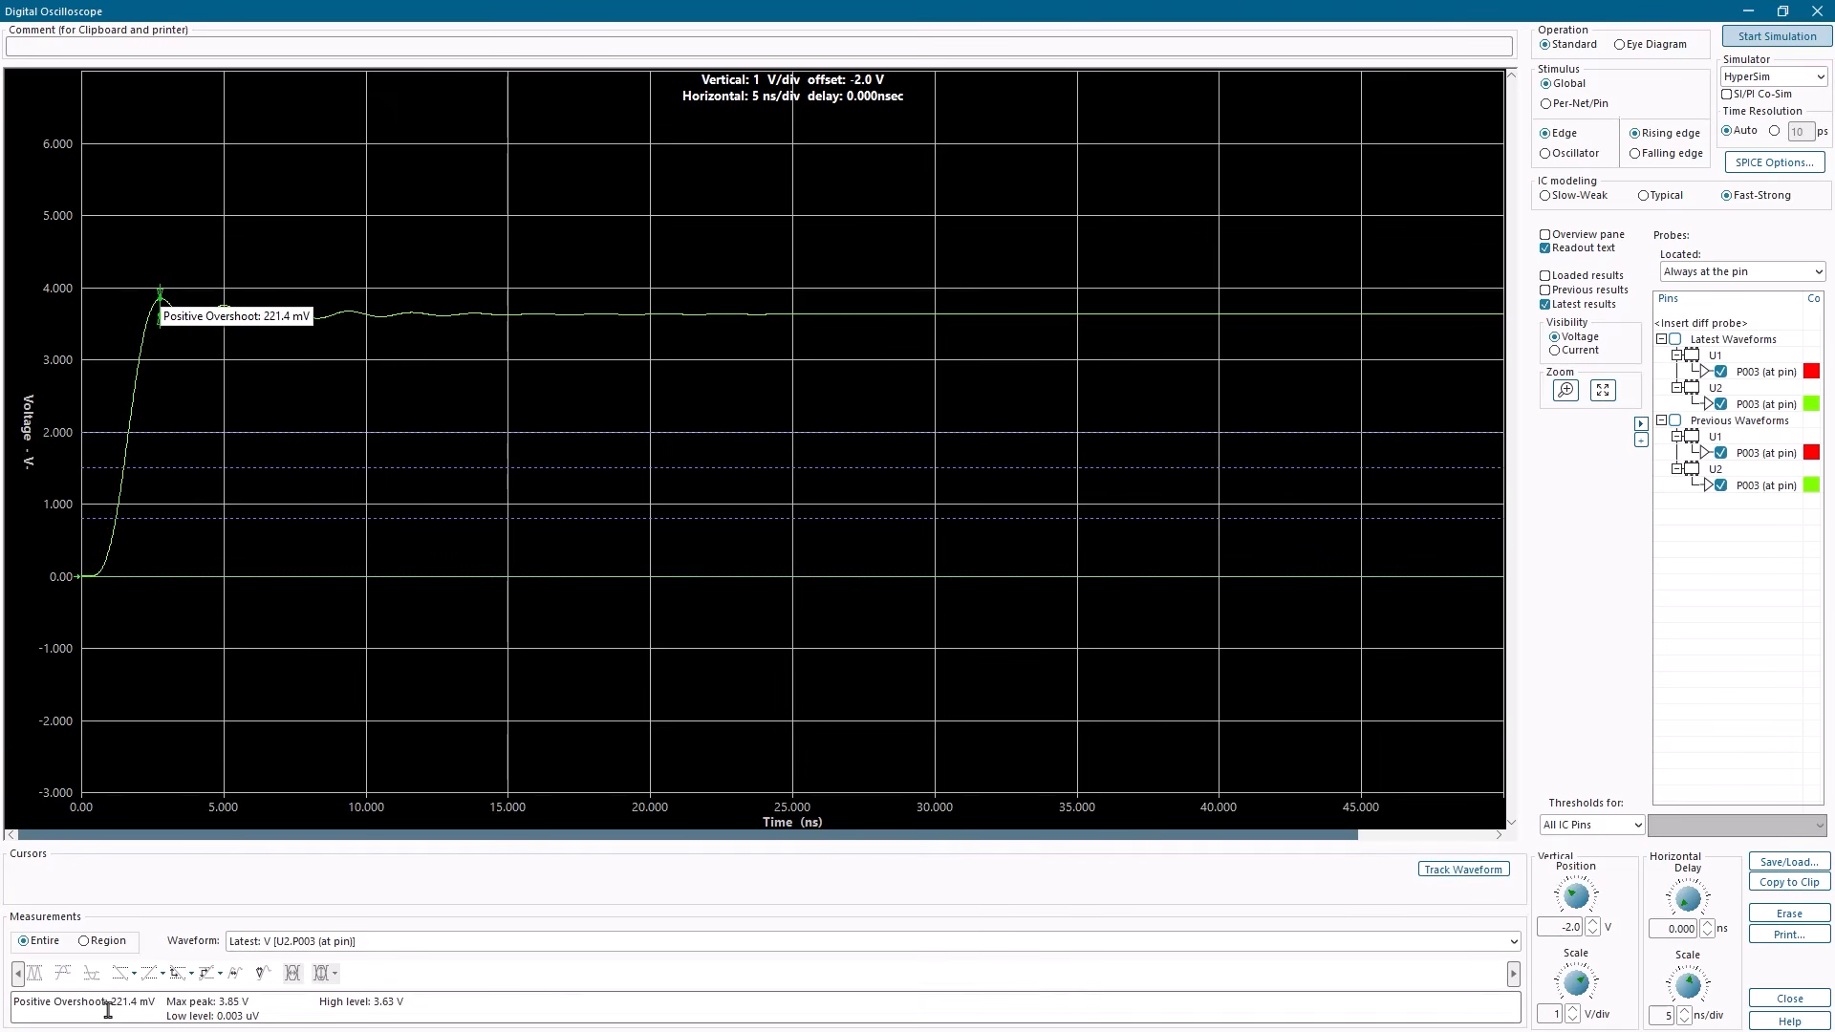
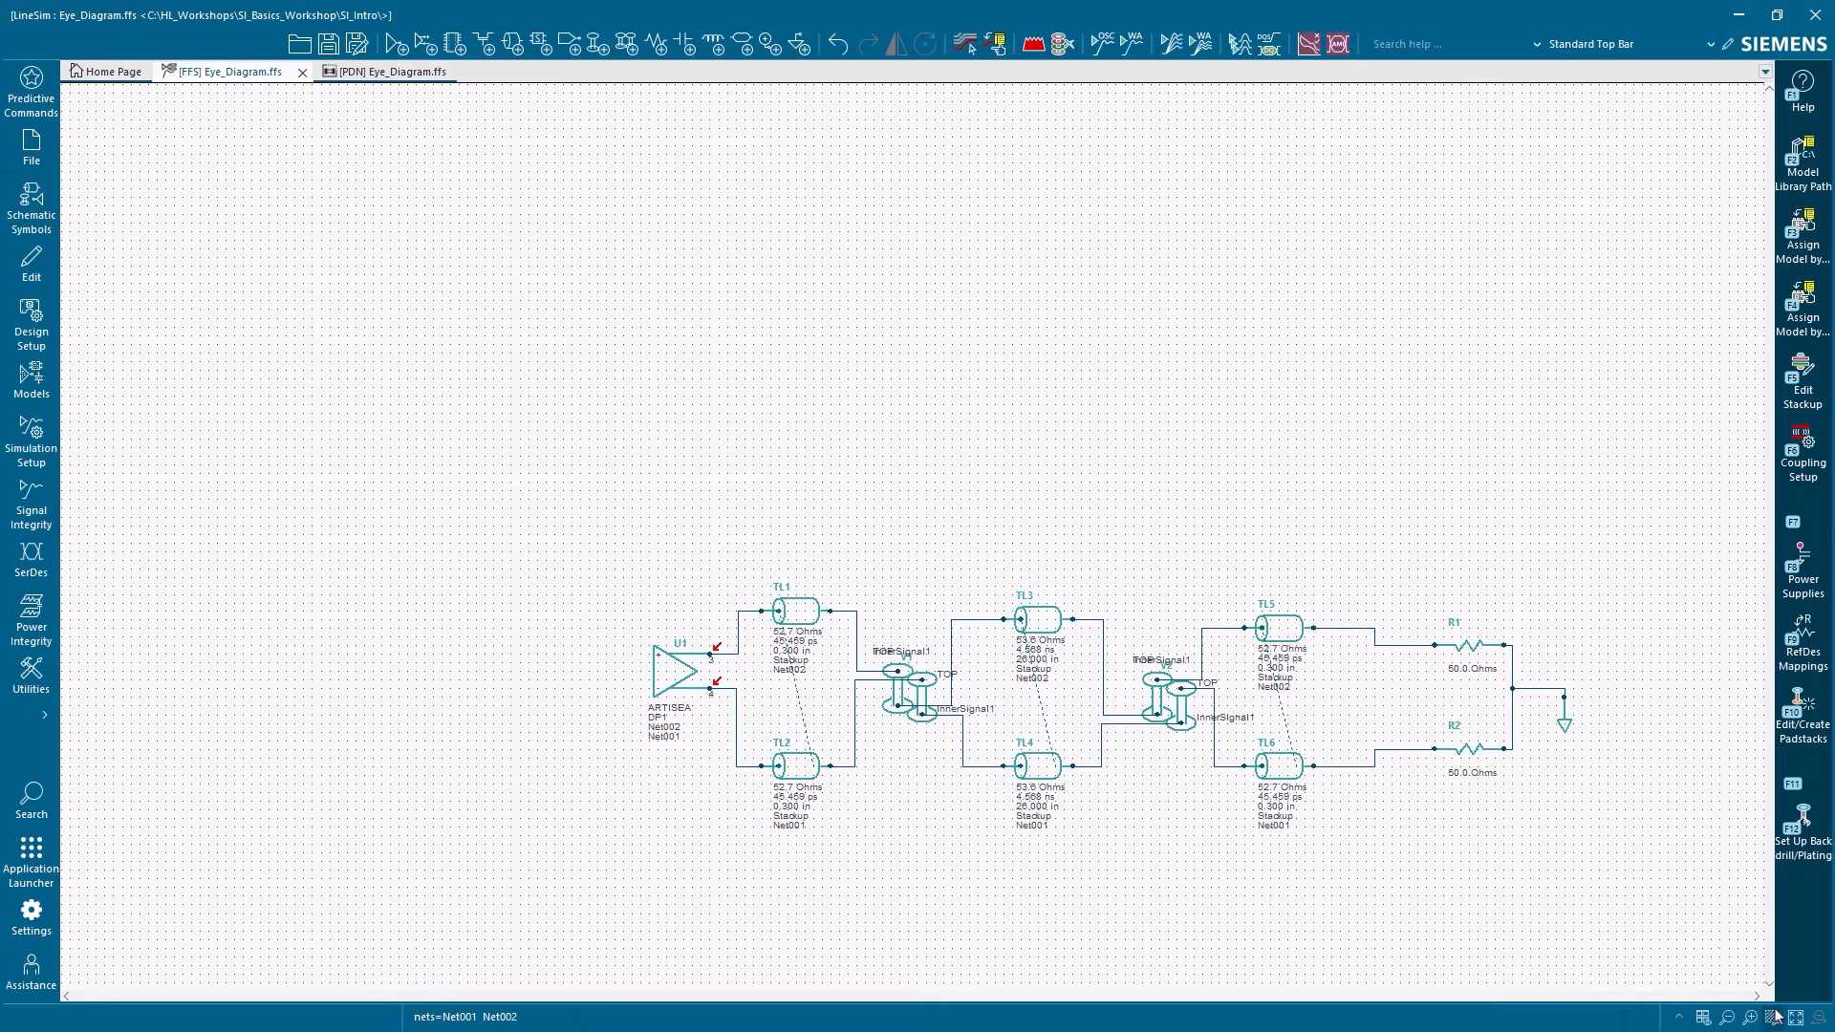
- Open the Digital Oscilloscope for the Eye_Diagram schematic and set 2 ns/div horizontal scale, 100 mV/div vertical scale and 0 mV vertical position
click(1795, 1017)
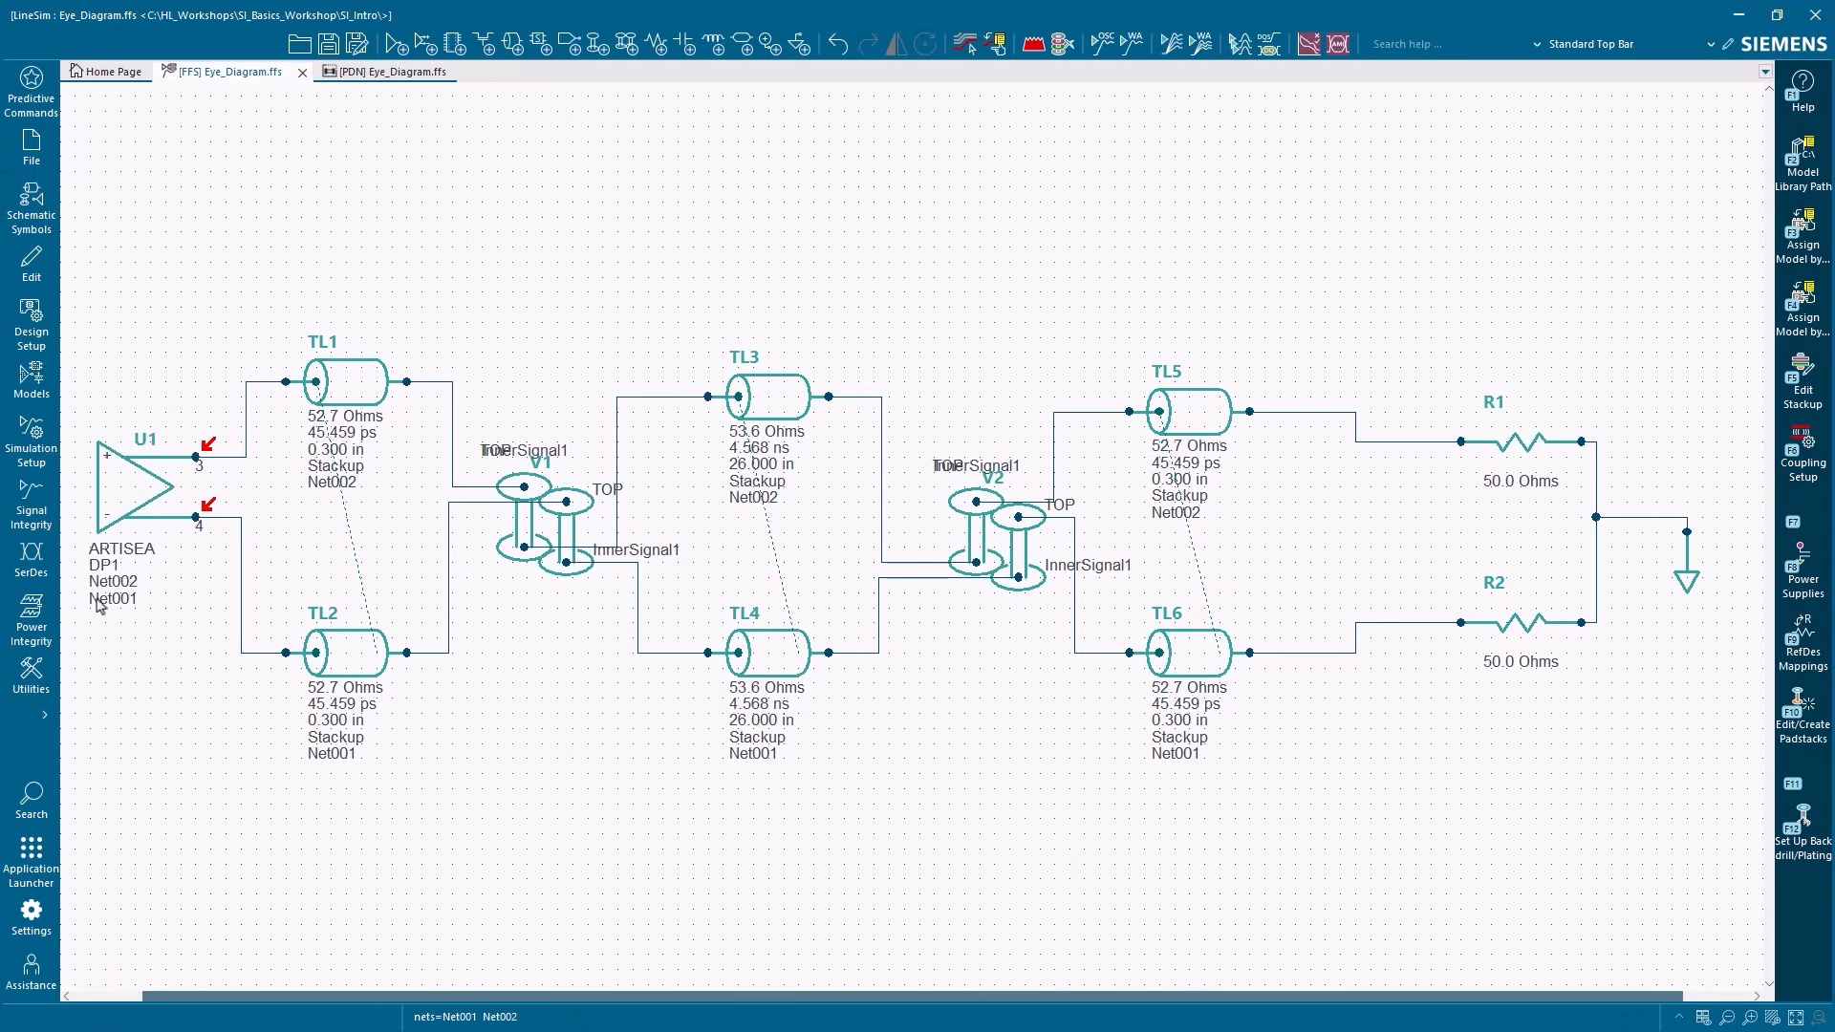
click(50, 527)
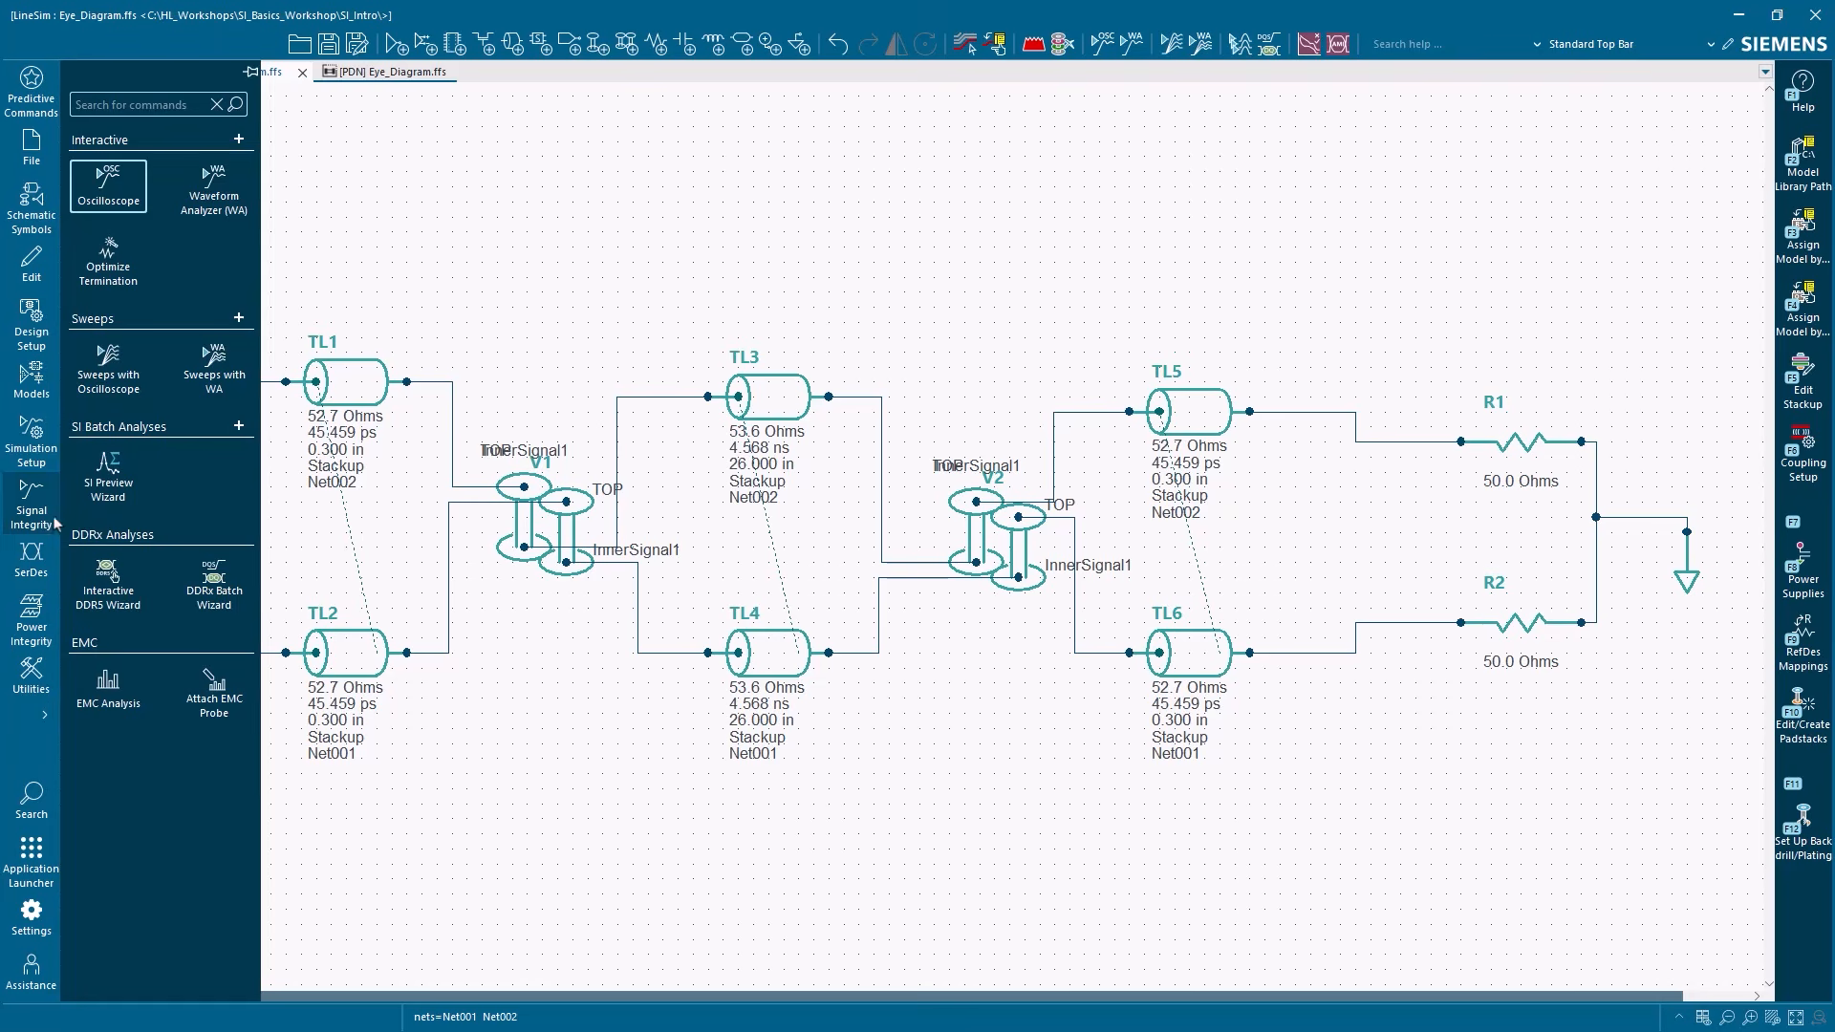
click(134, 206)
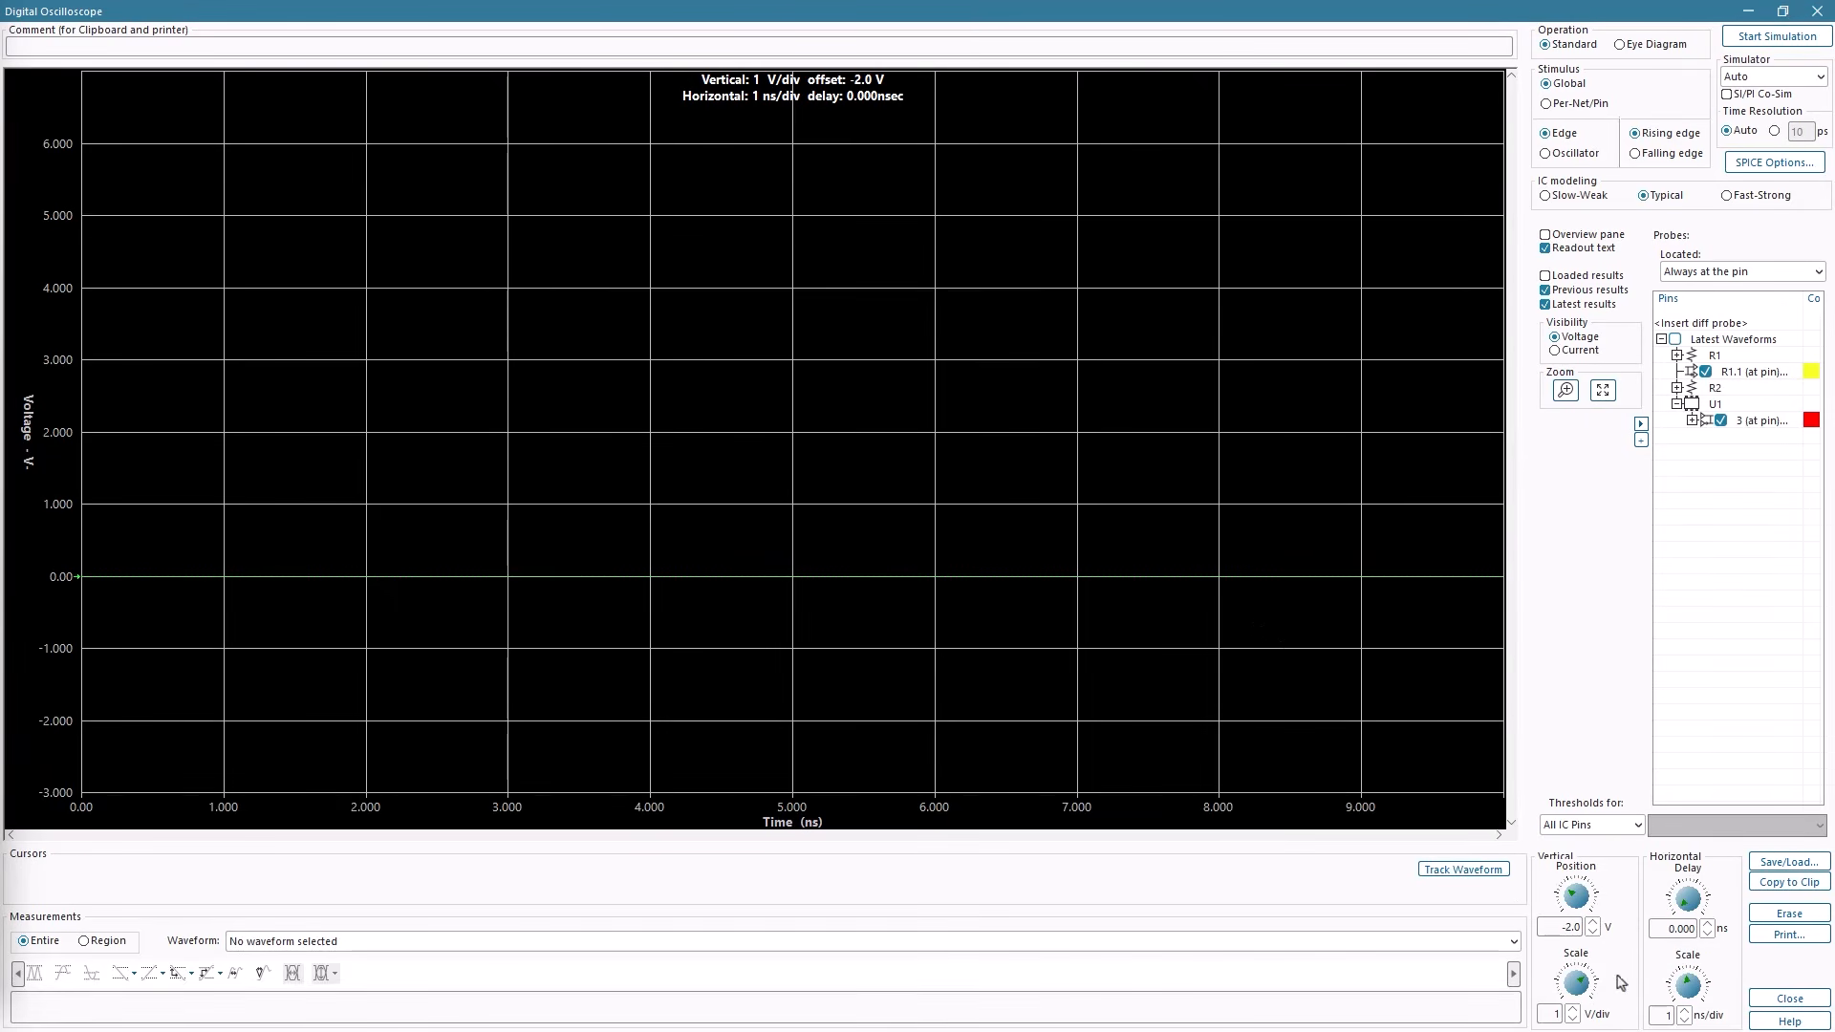
click(1684, 1011)
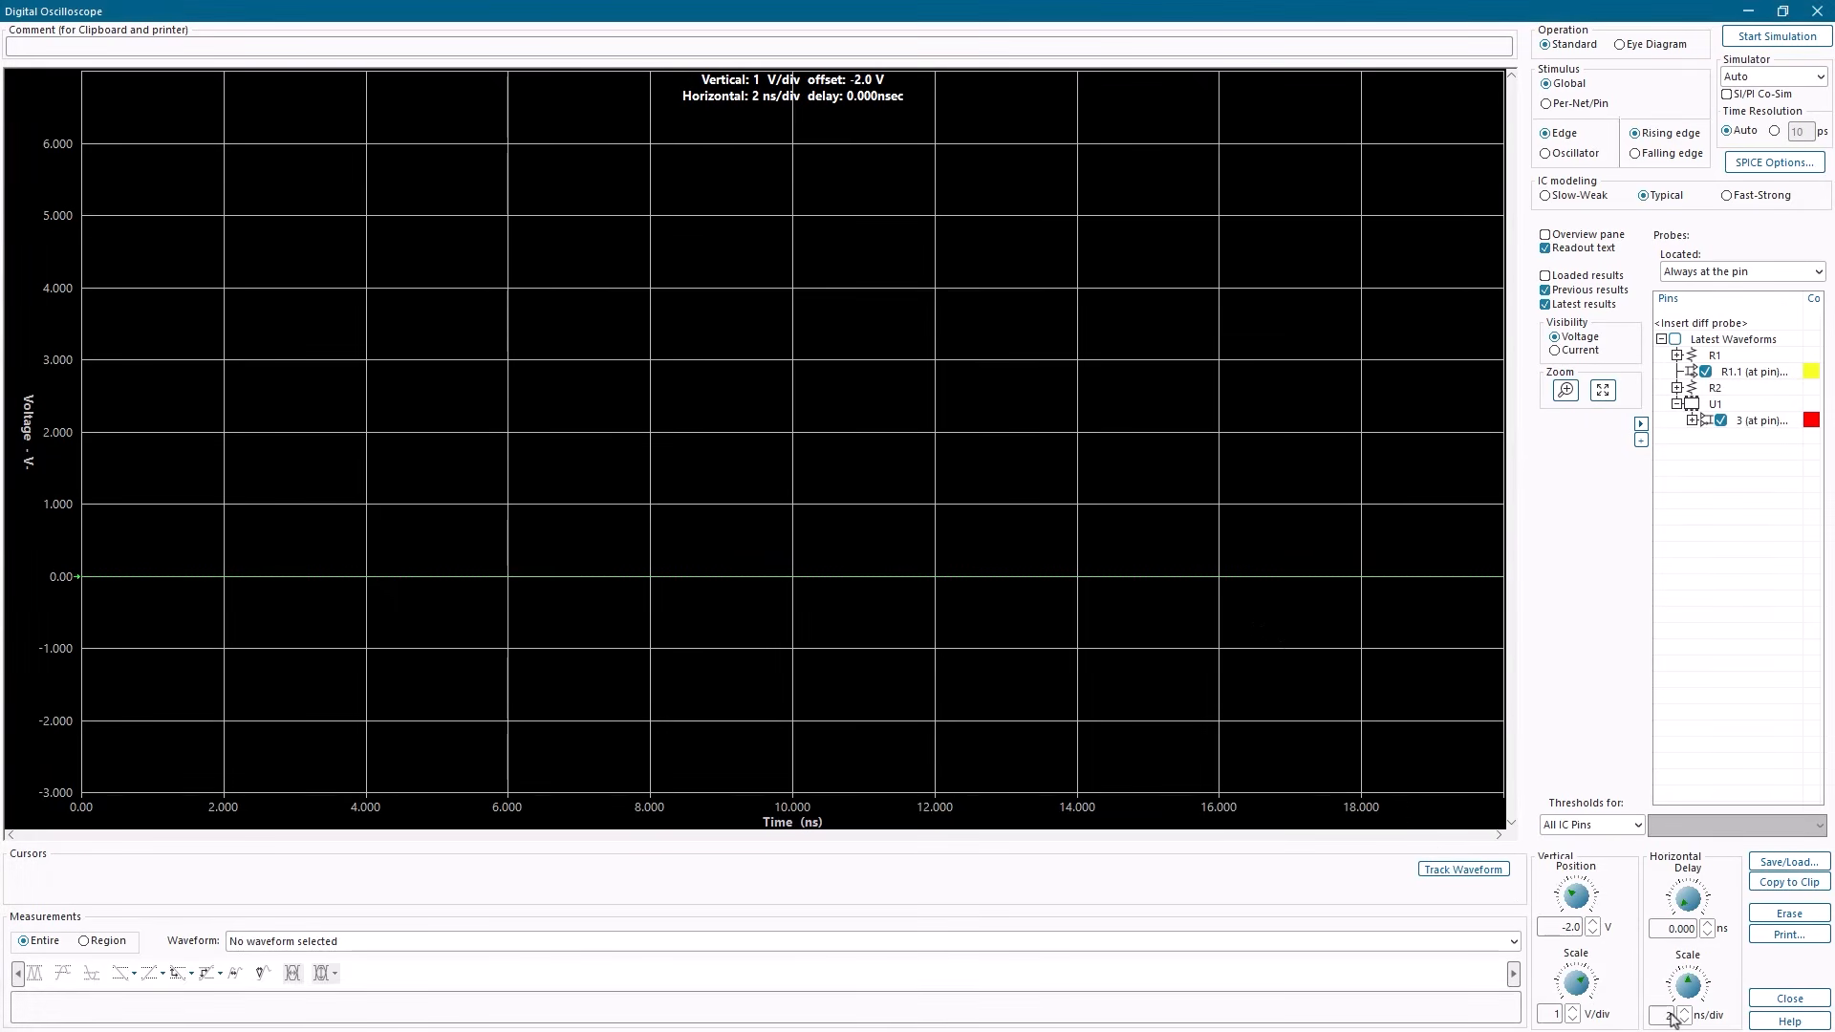
click(1573, 1018)
click(1573, 1018)
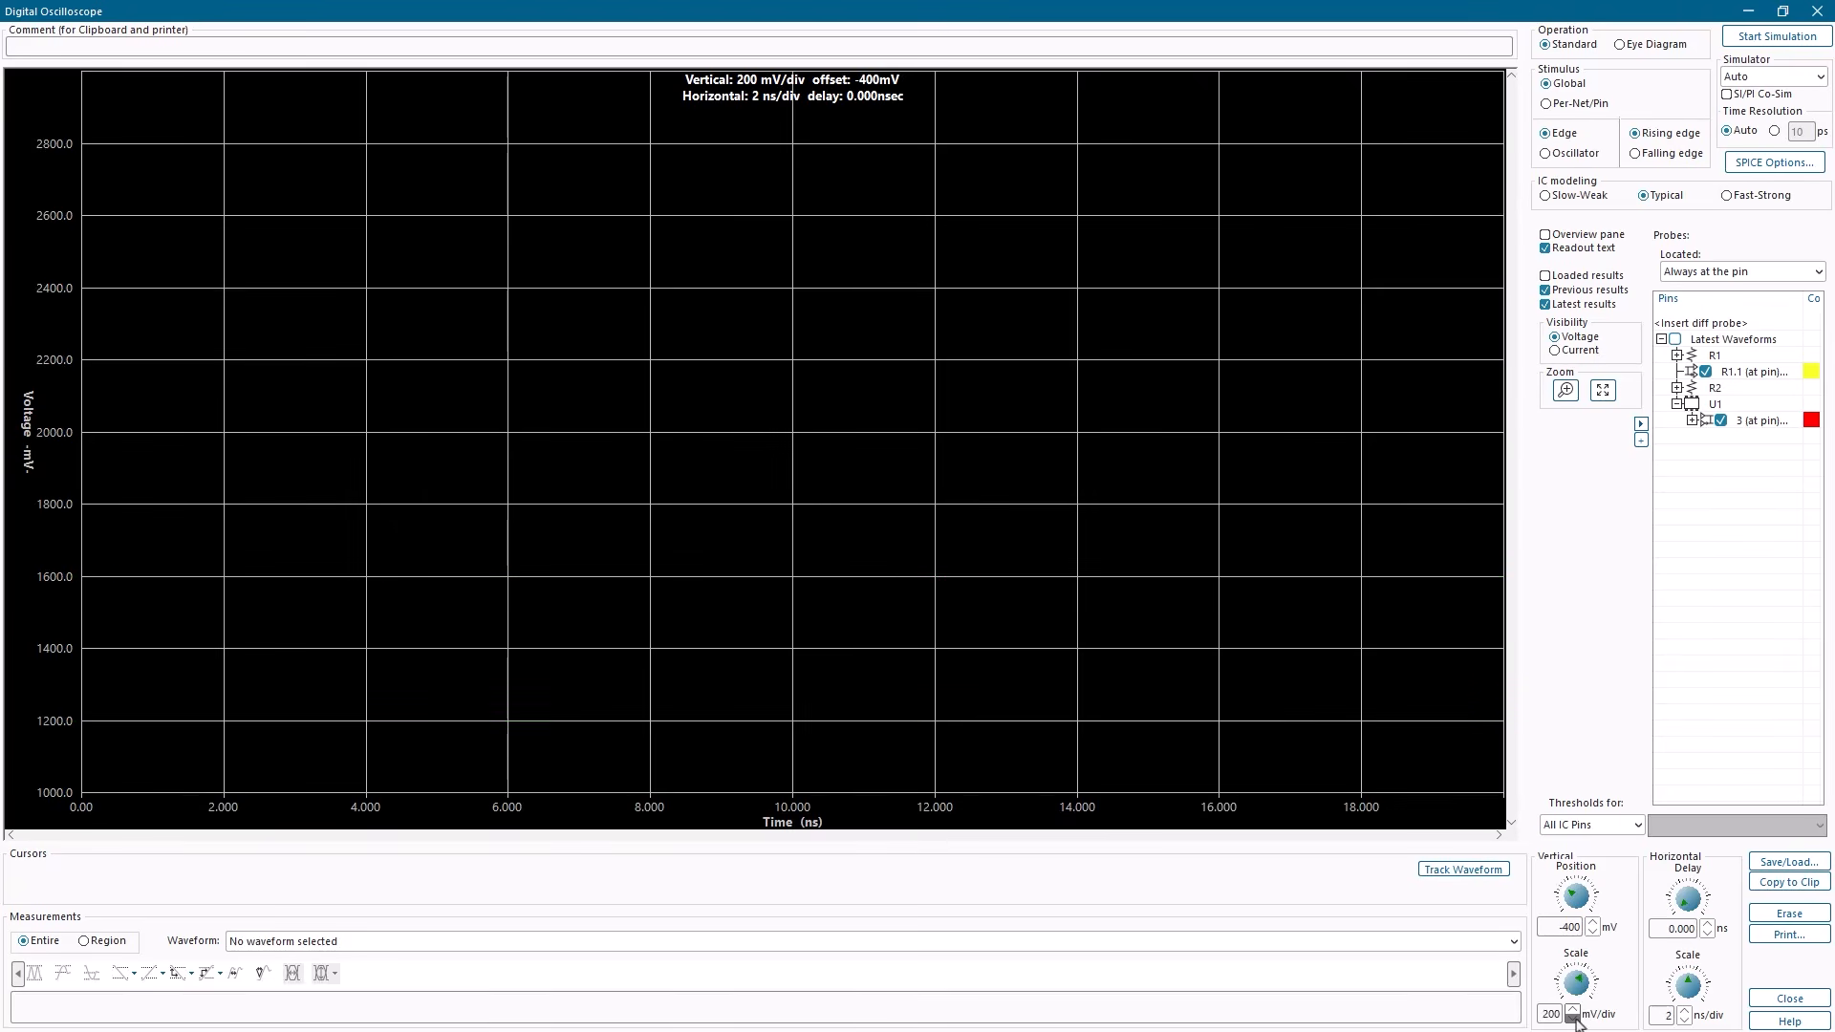
click(1573, 1019)
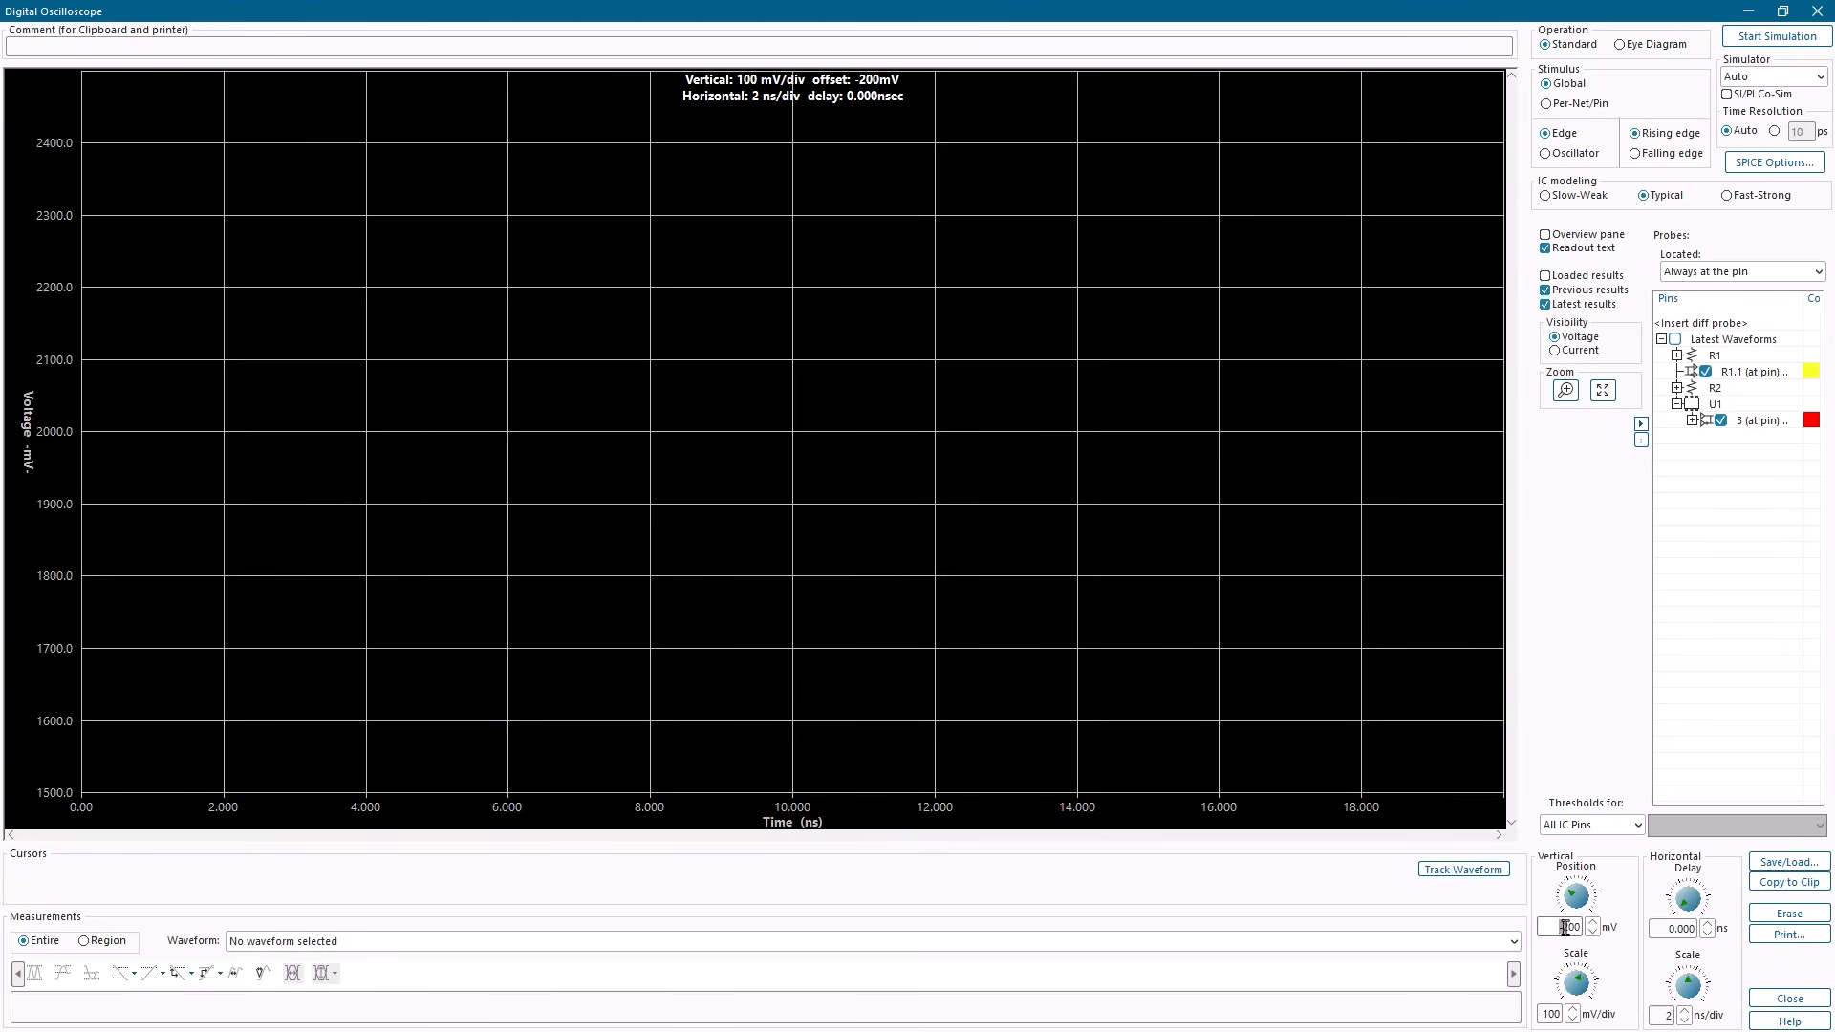
text(0)
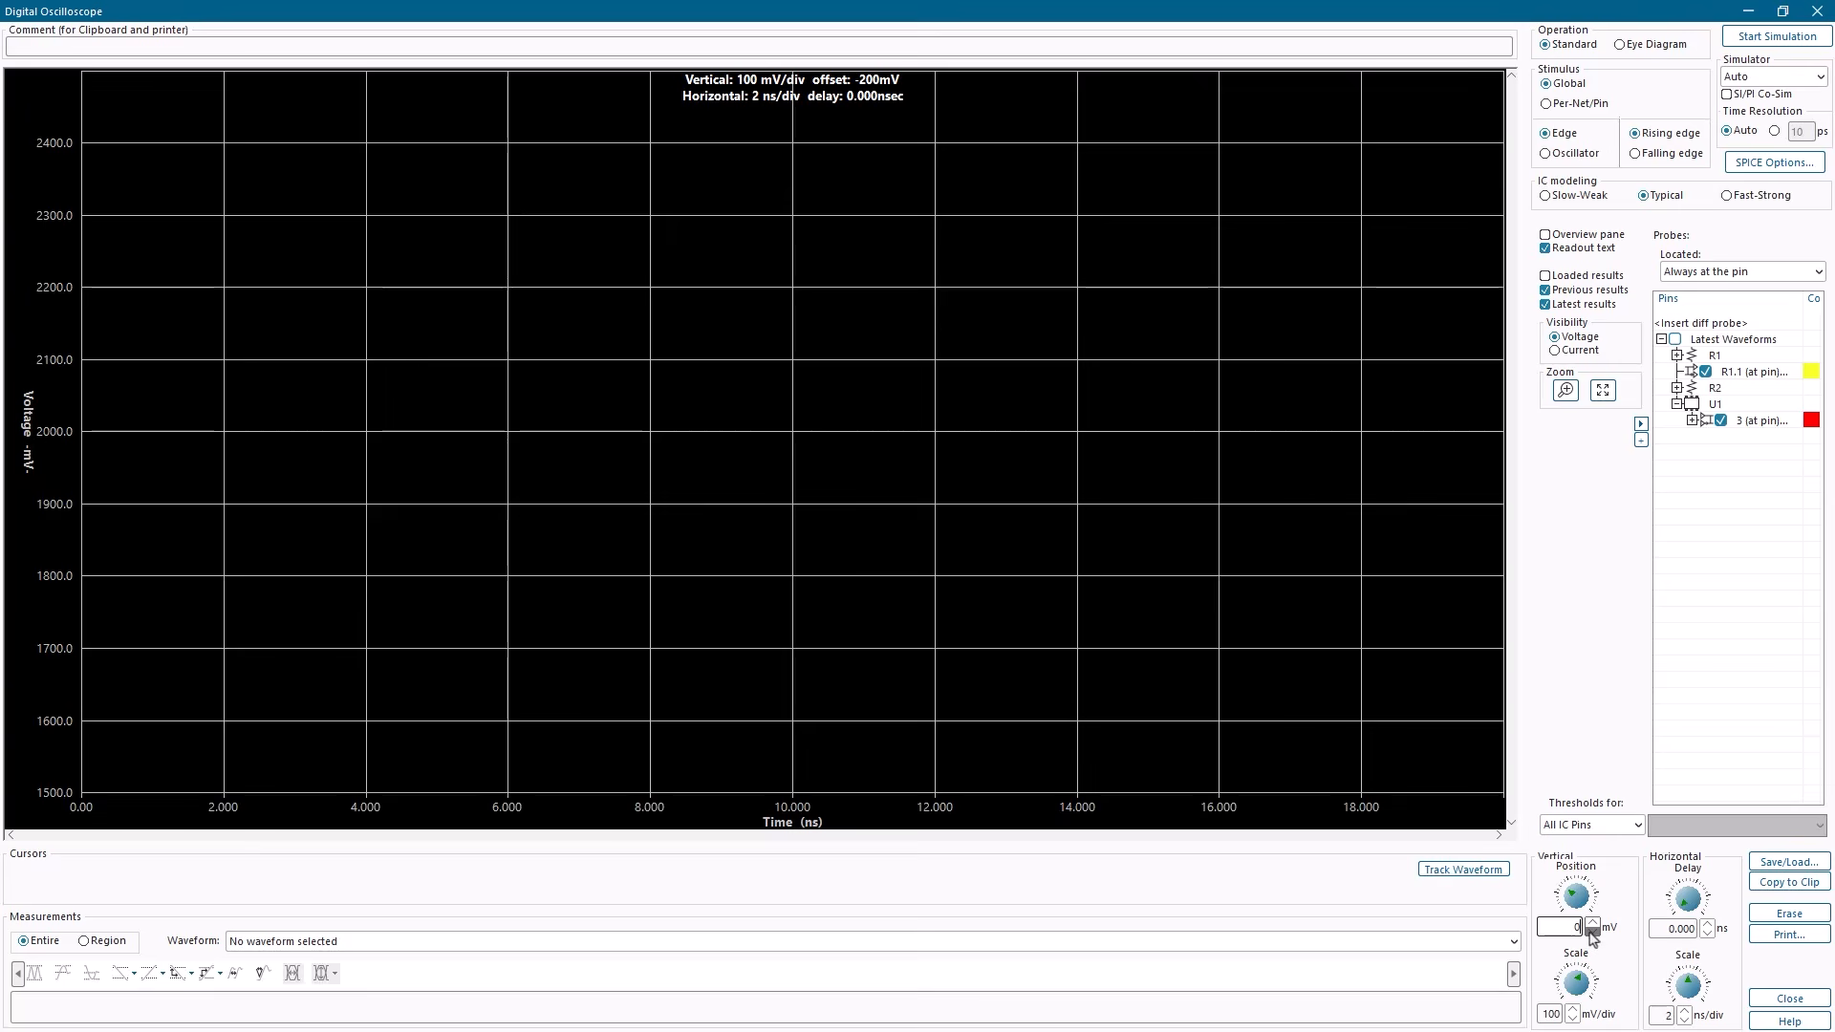
click(1667, 930)
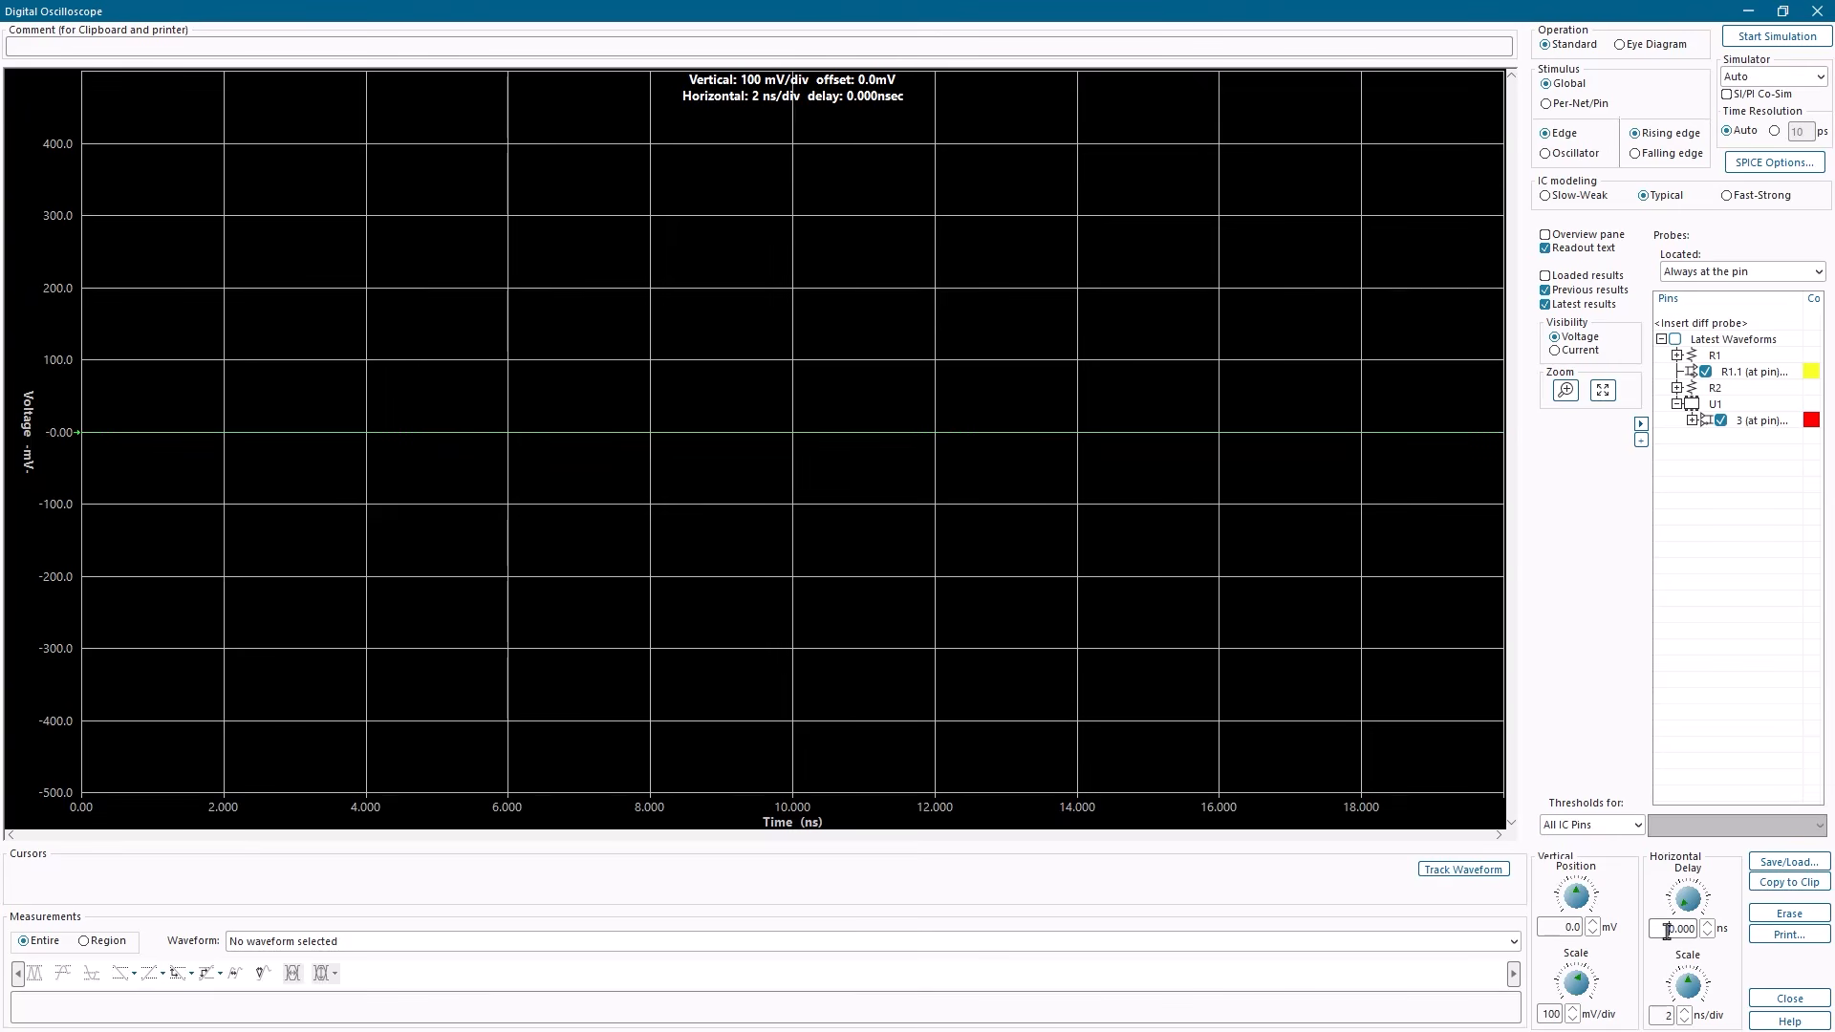
- Simulate the differential net with Fast-Strong IC modeling, showing only the R1.1/R2.1 differential probe
click(1721, 421)
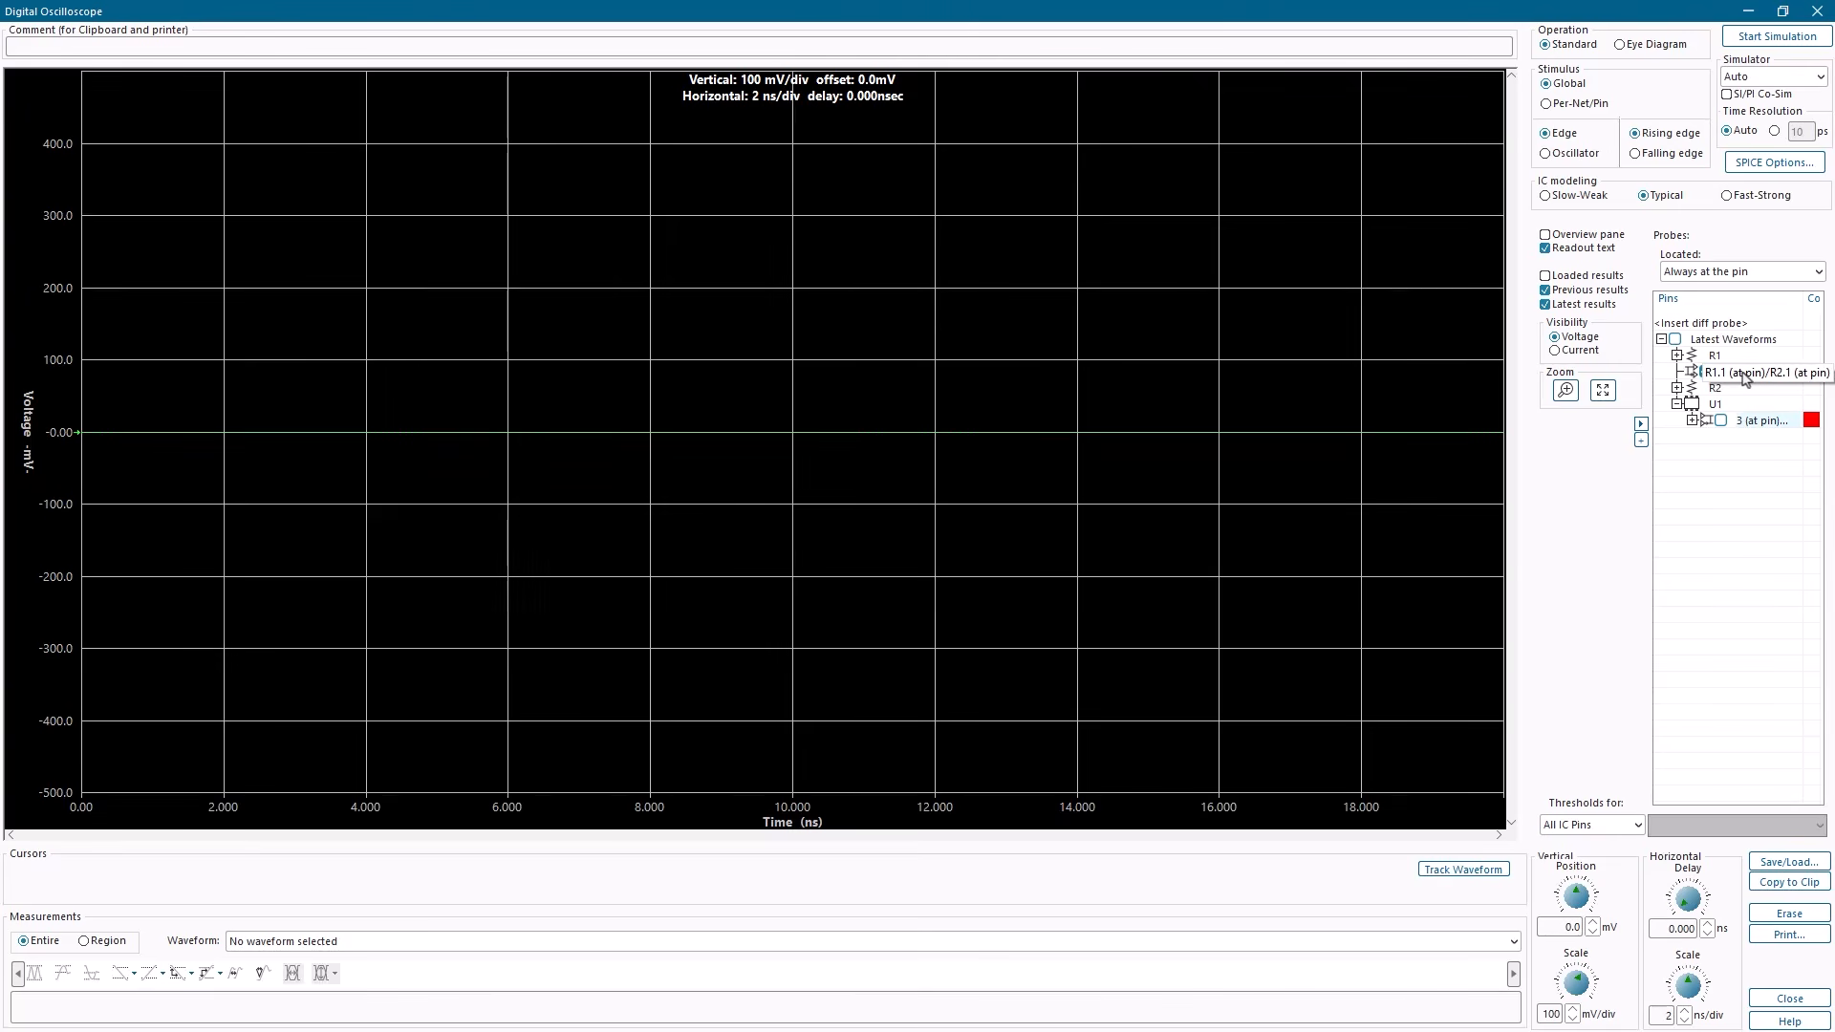
click(1706, 372)
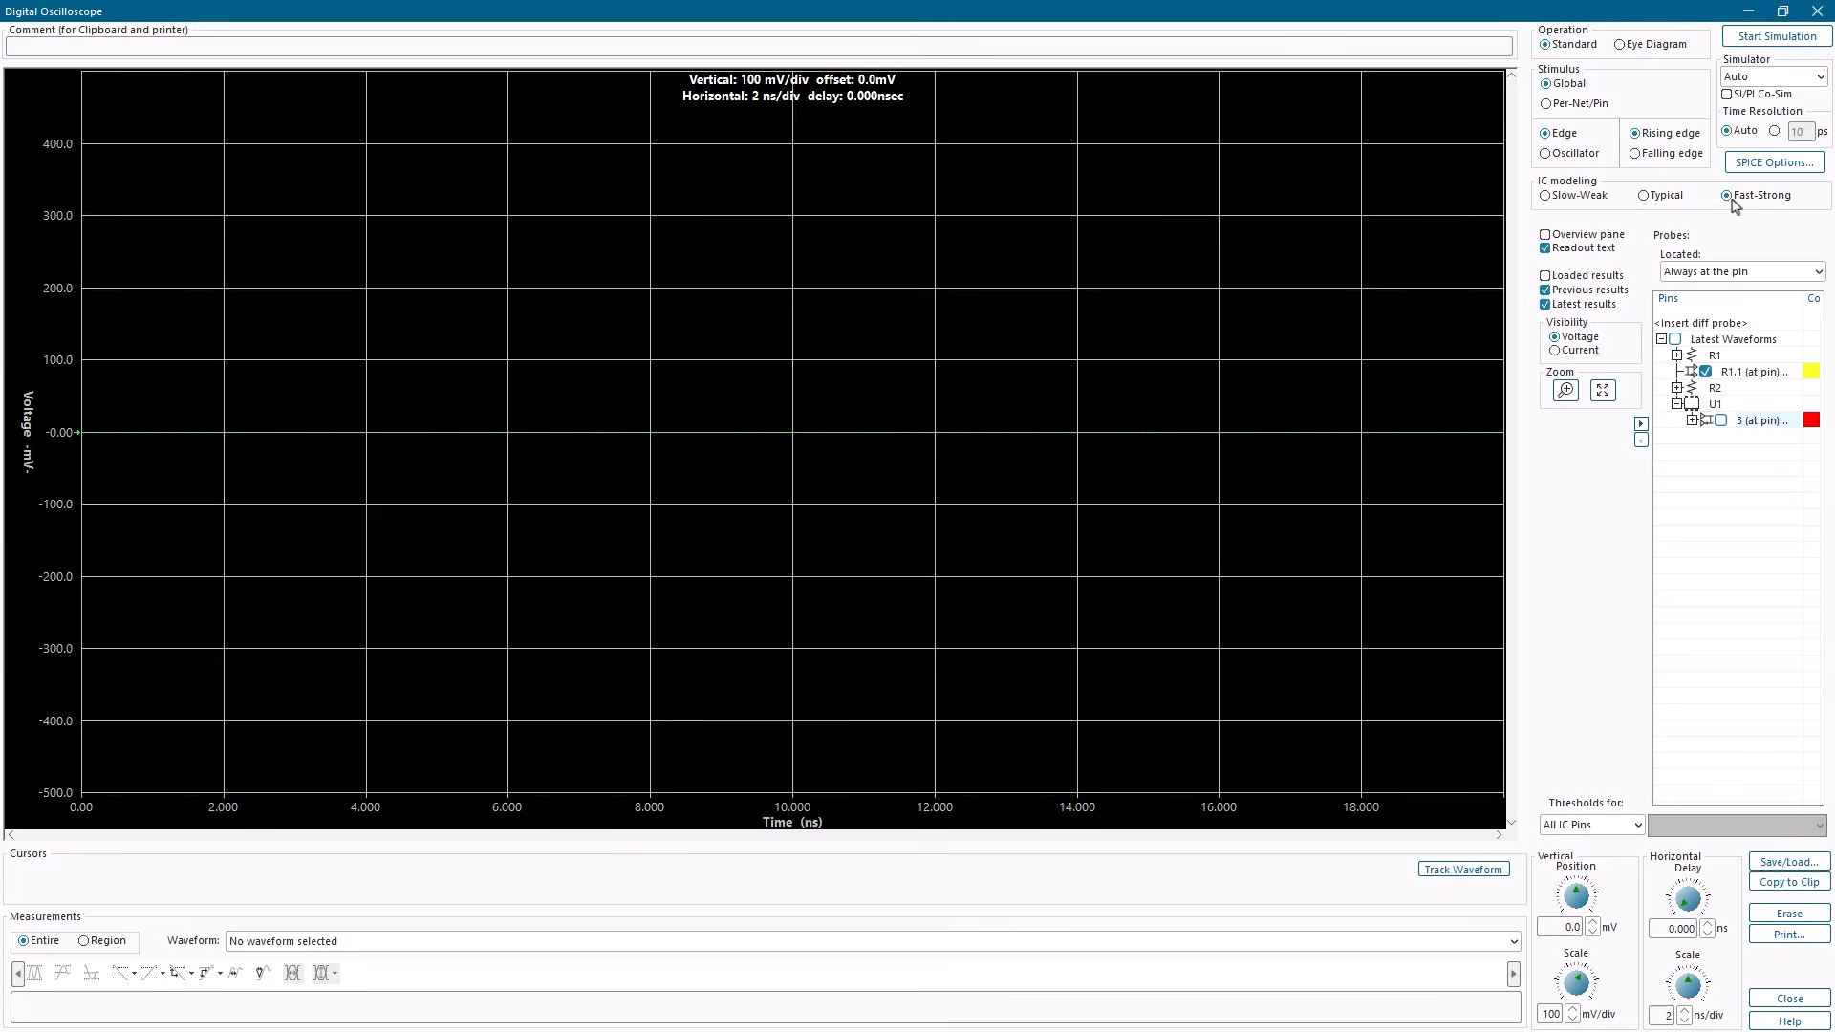
click(1792, 42)
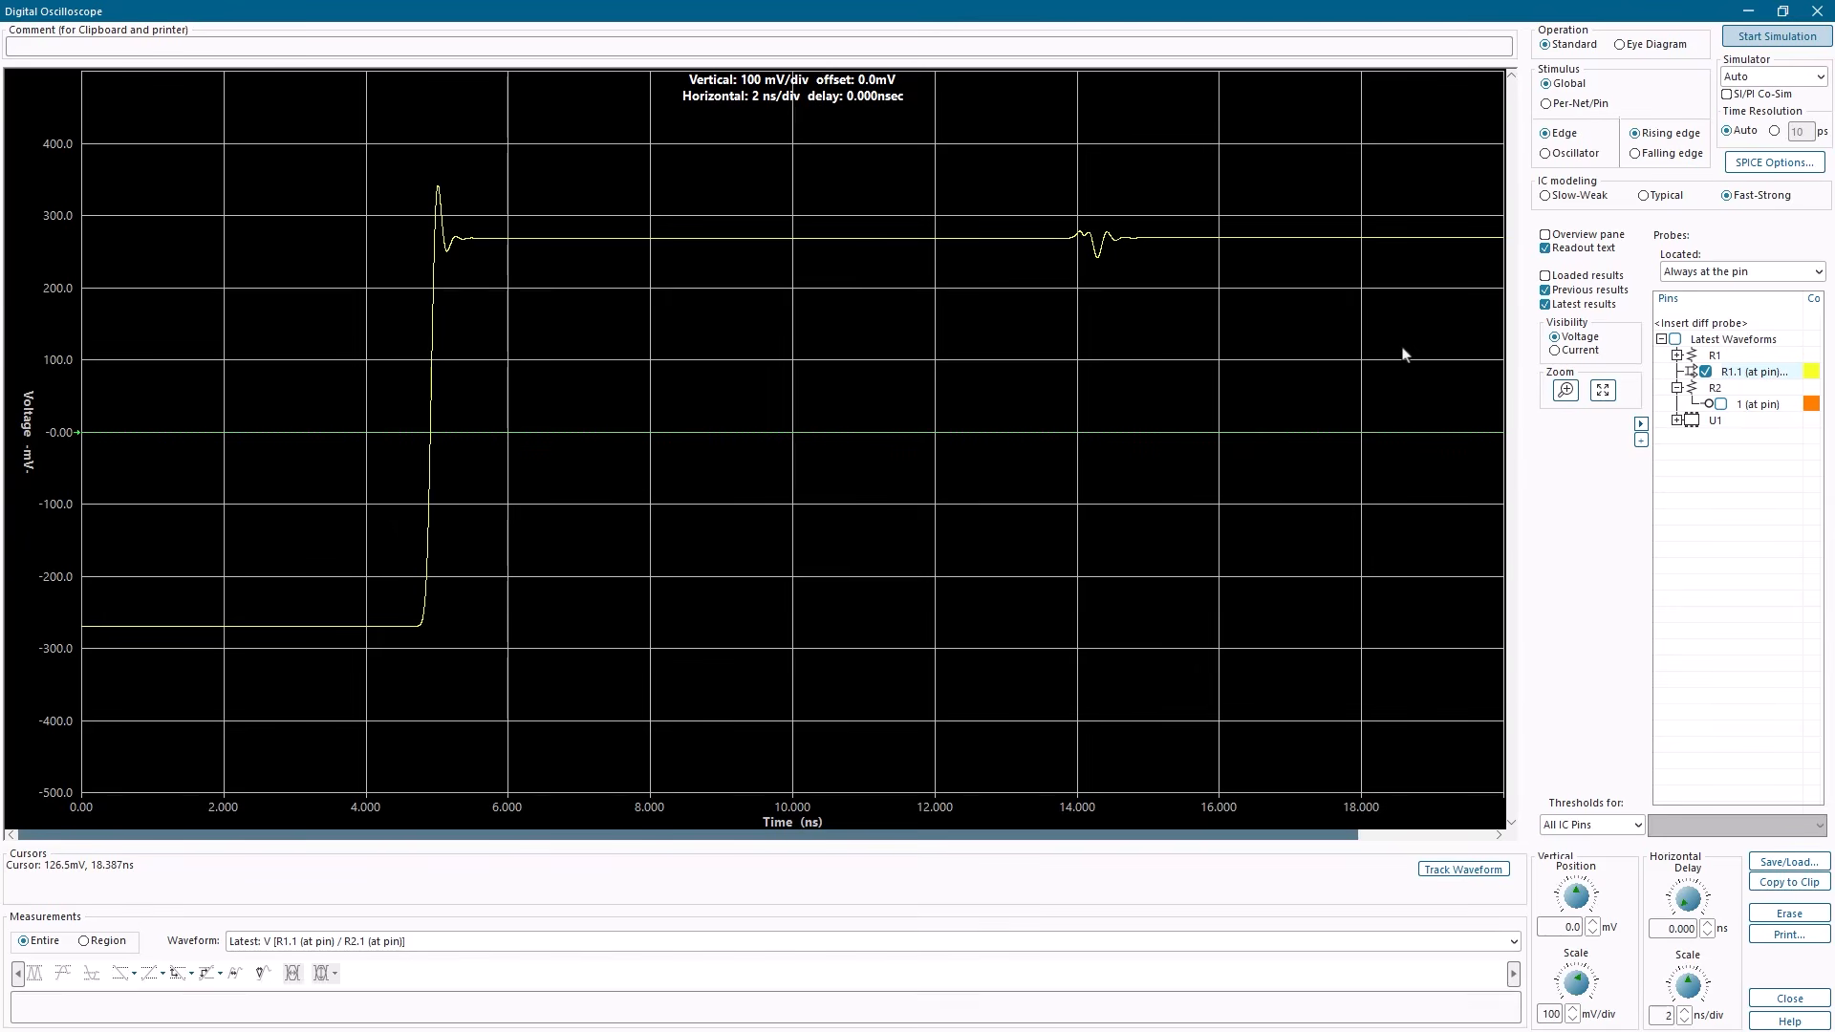
- Hide the R1.1/R2.1 differential waveform and compare the individual waveforms at pin 1 of R1 and pin 1 of R2
click(1676, 355)
click(1705, 388)
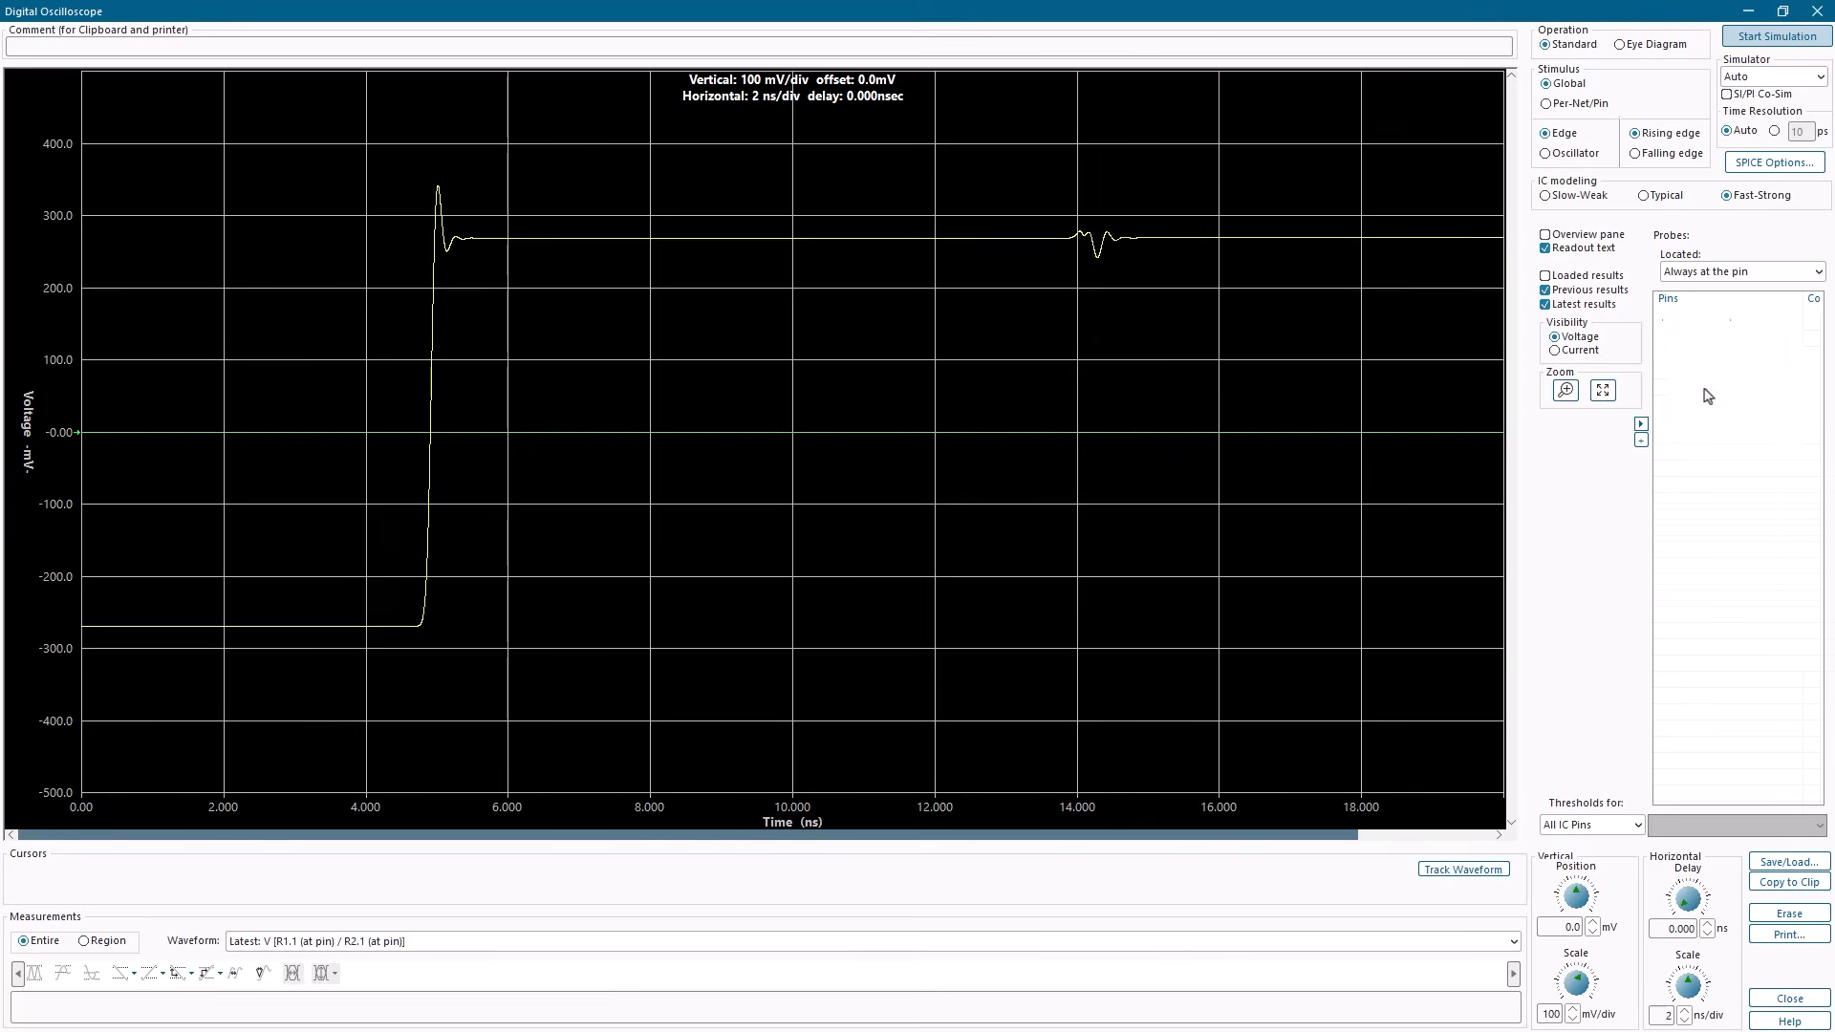
click(1720, 371)
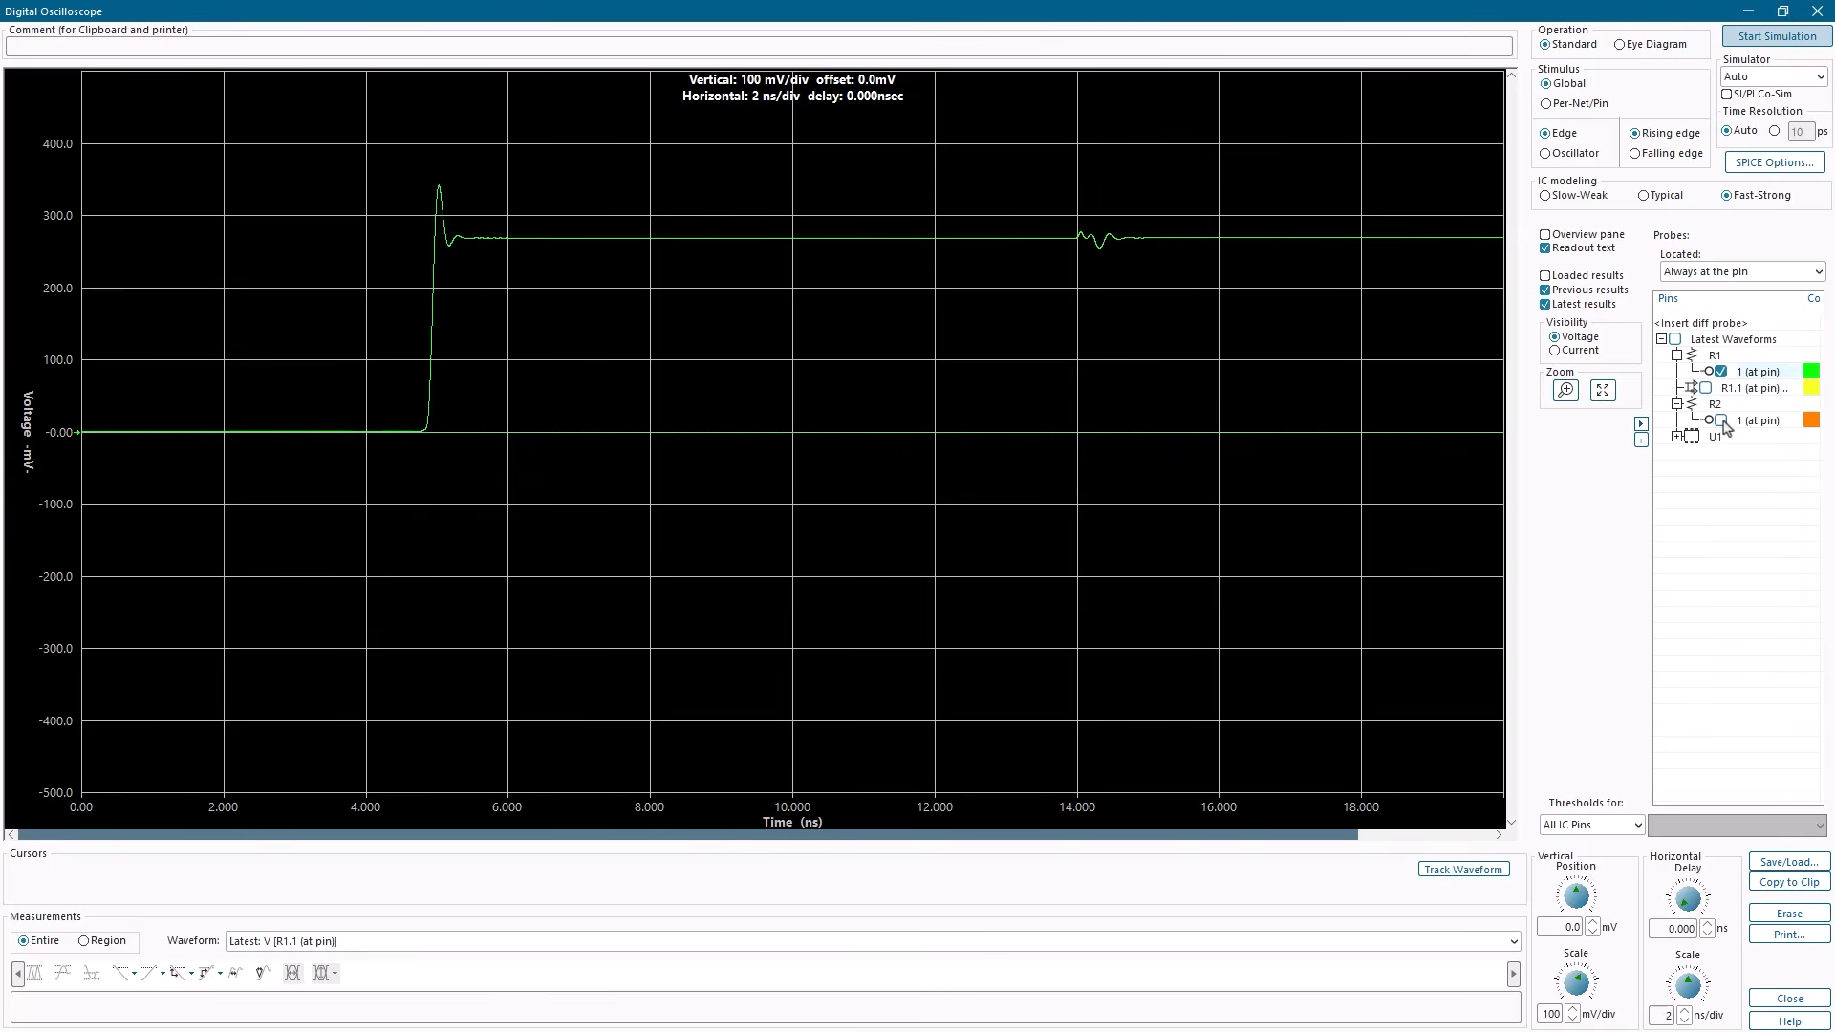
click(1721, 421)
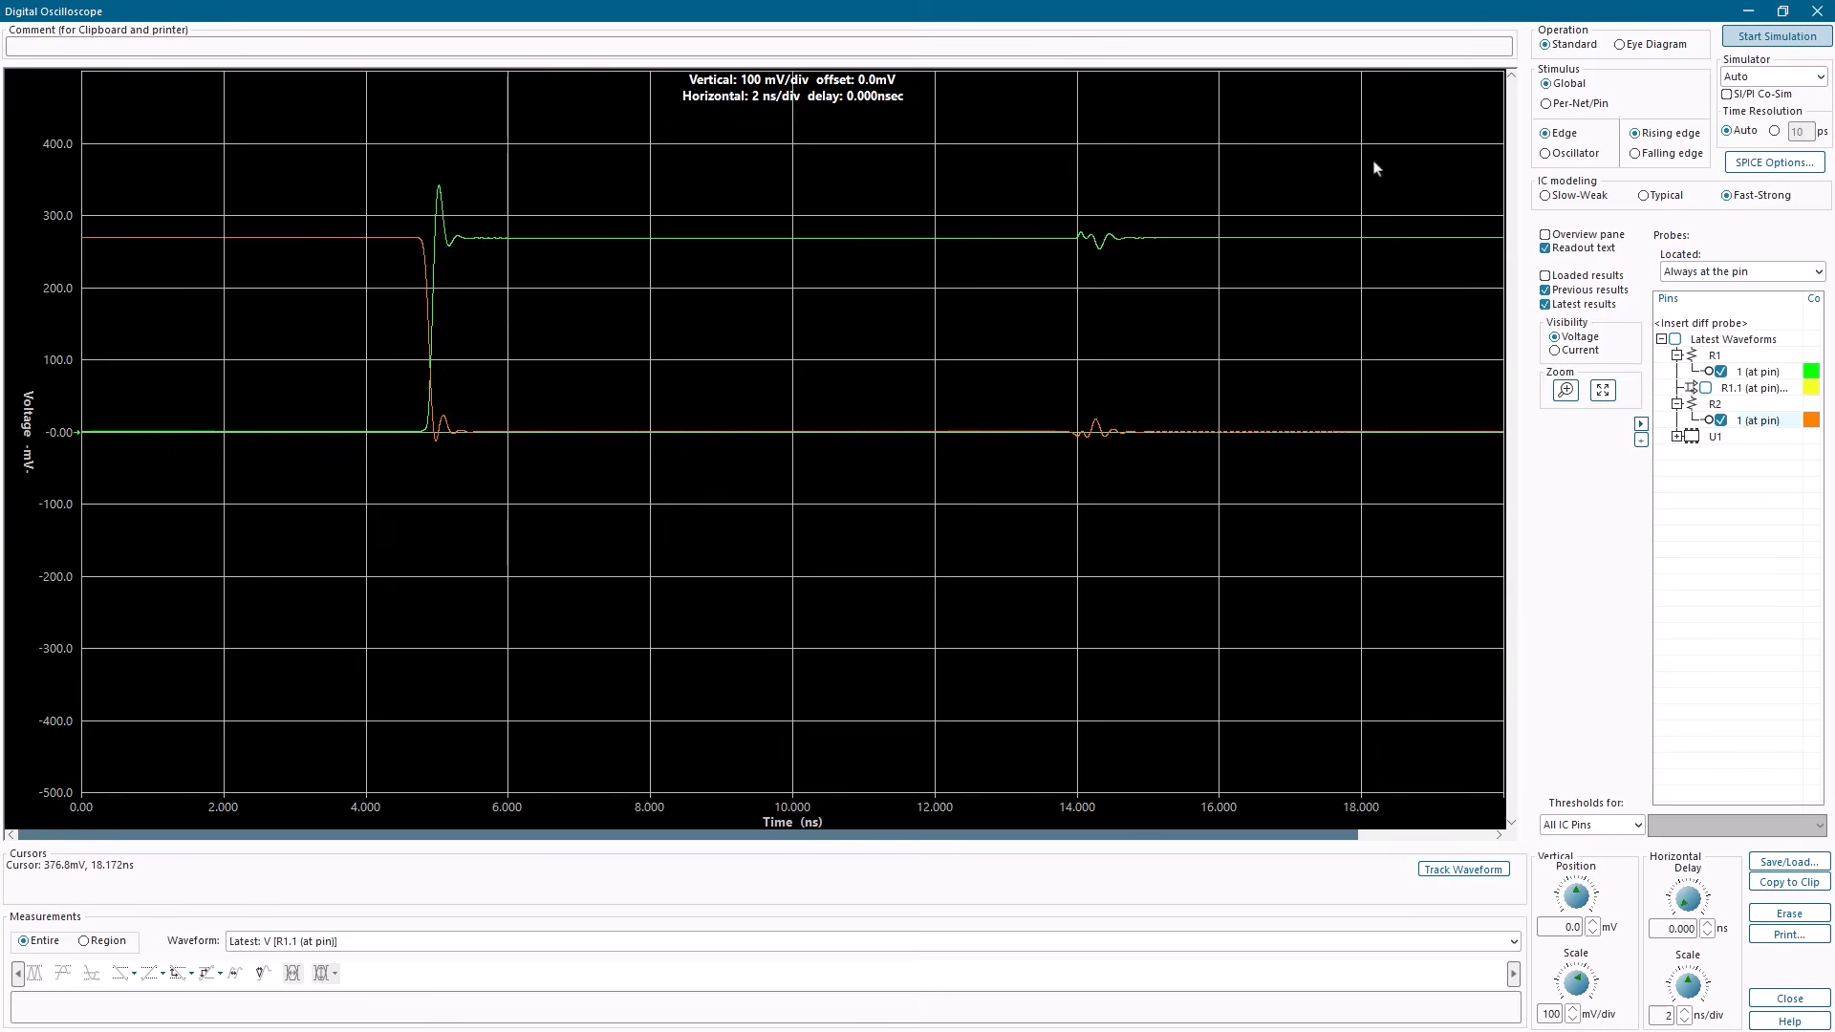
- Switch the oscilloscope to Eye Diagram operation and choose an 8B/10B bit sequence for the stimulus
click(1620, 45)
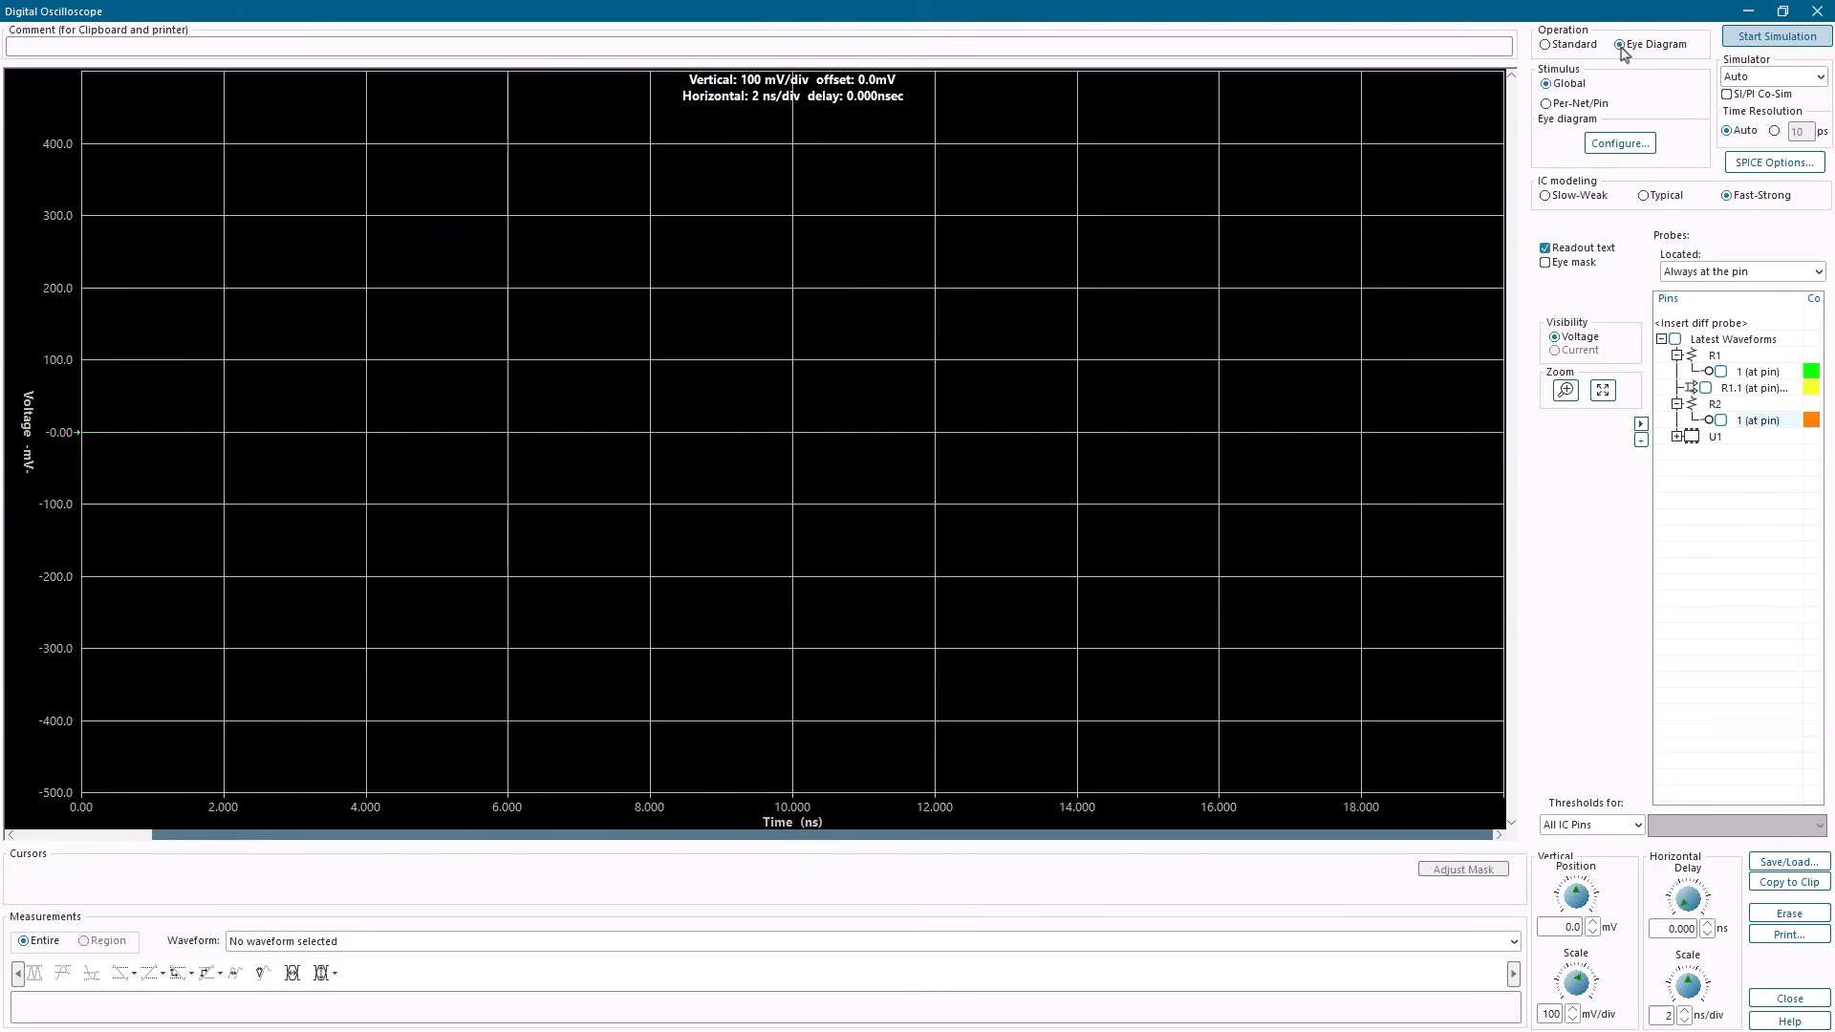
click(1635, 147)
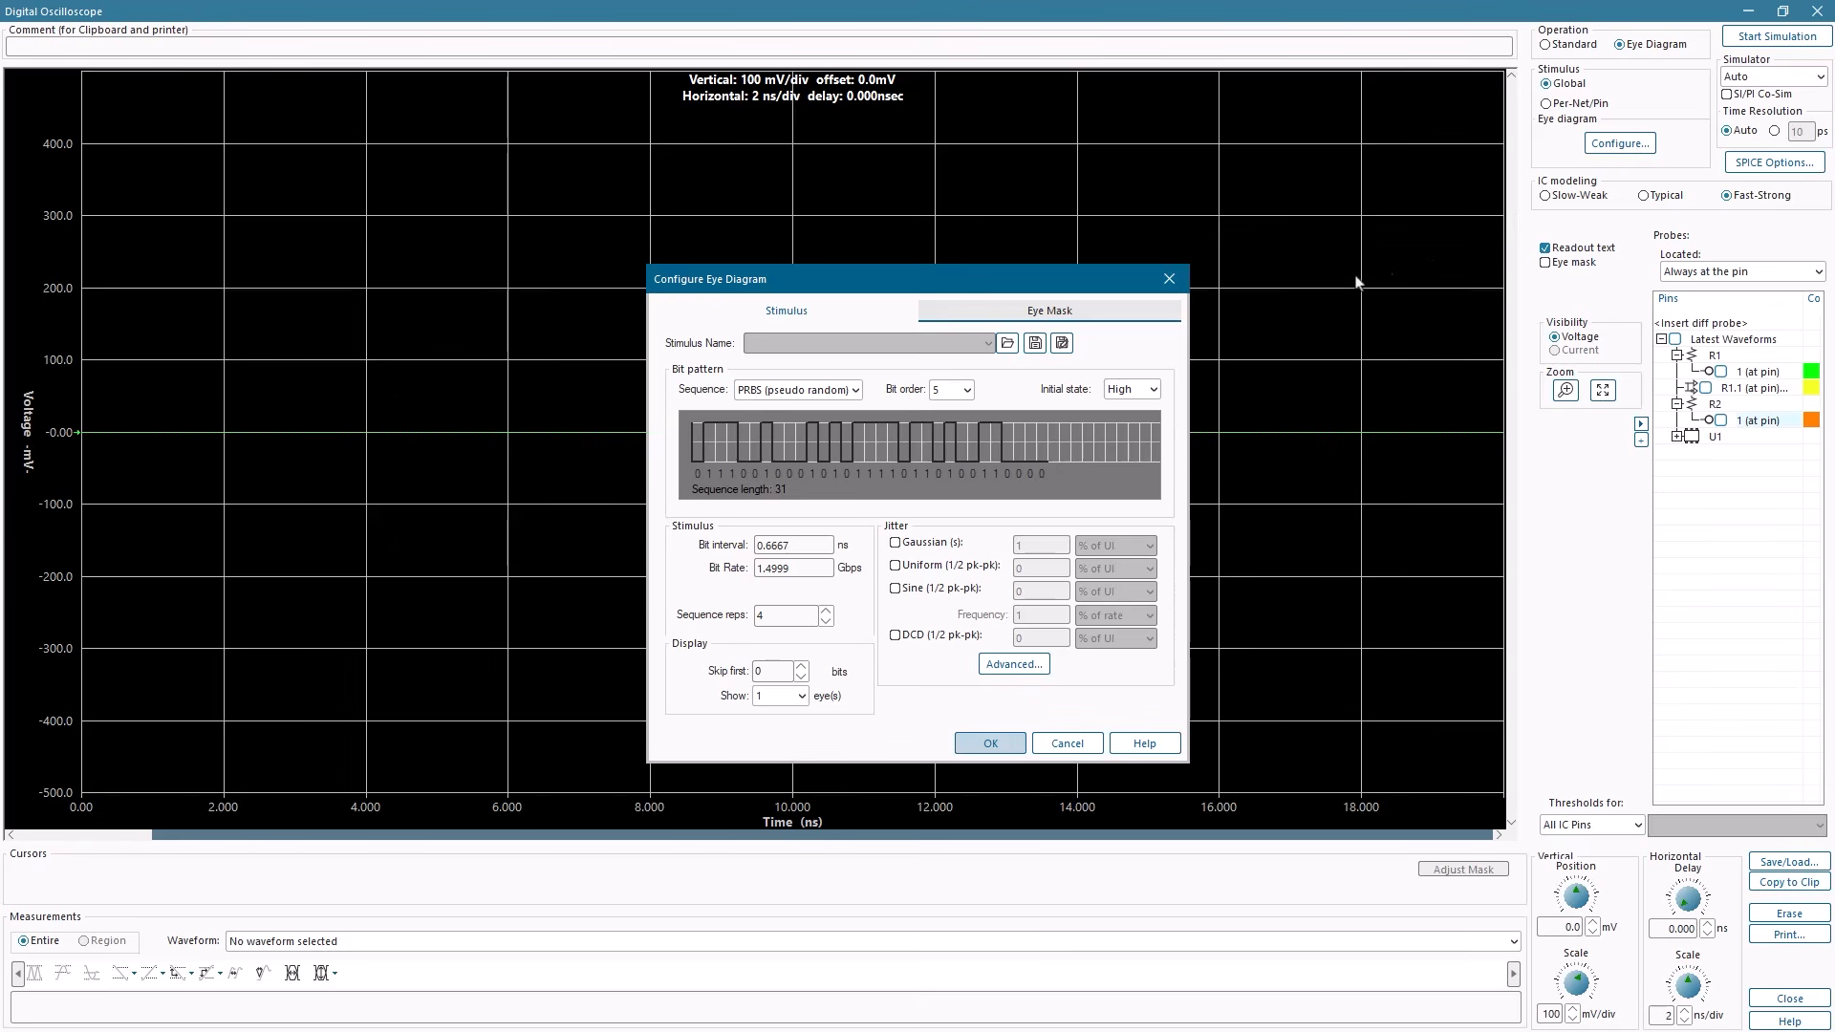
click(855, 391)
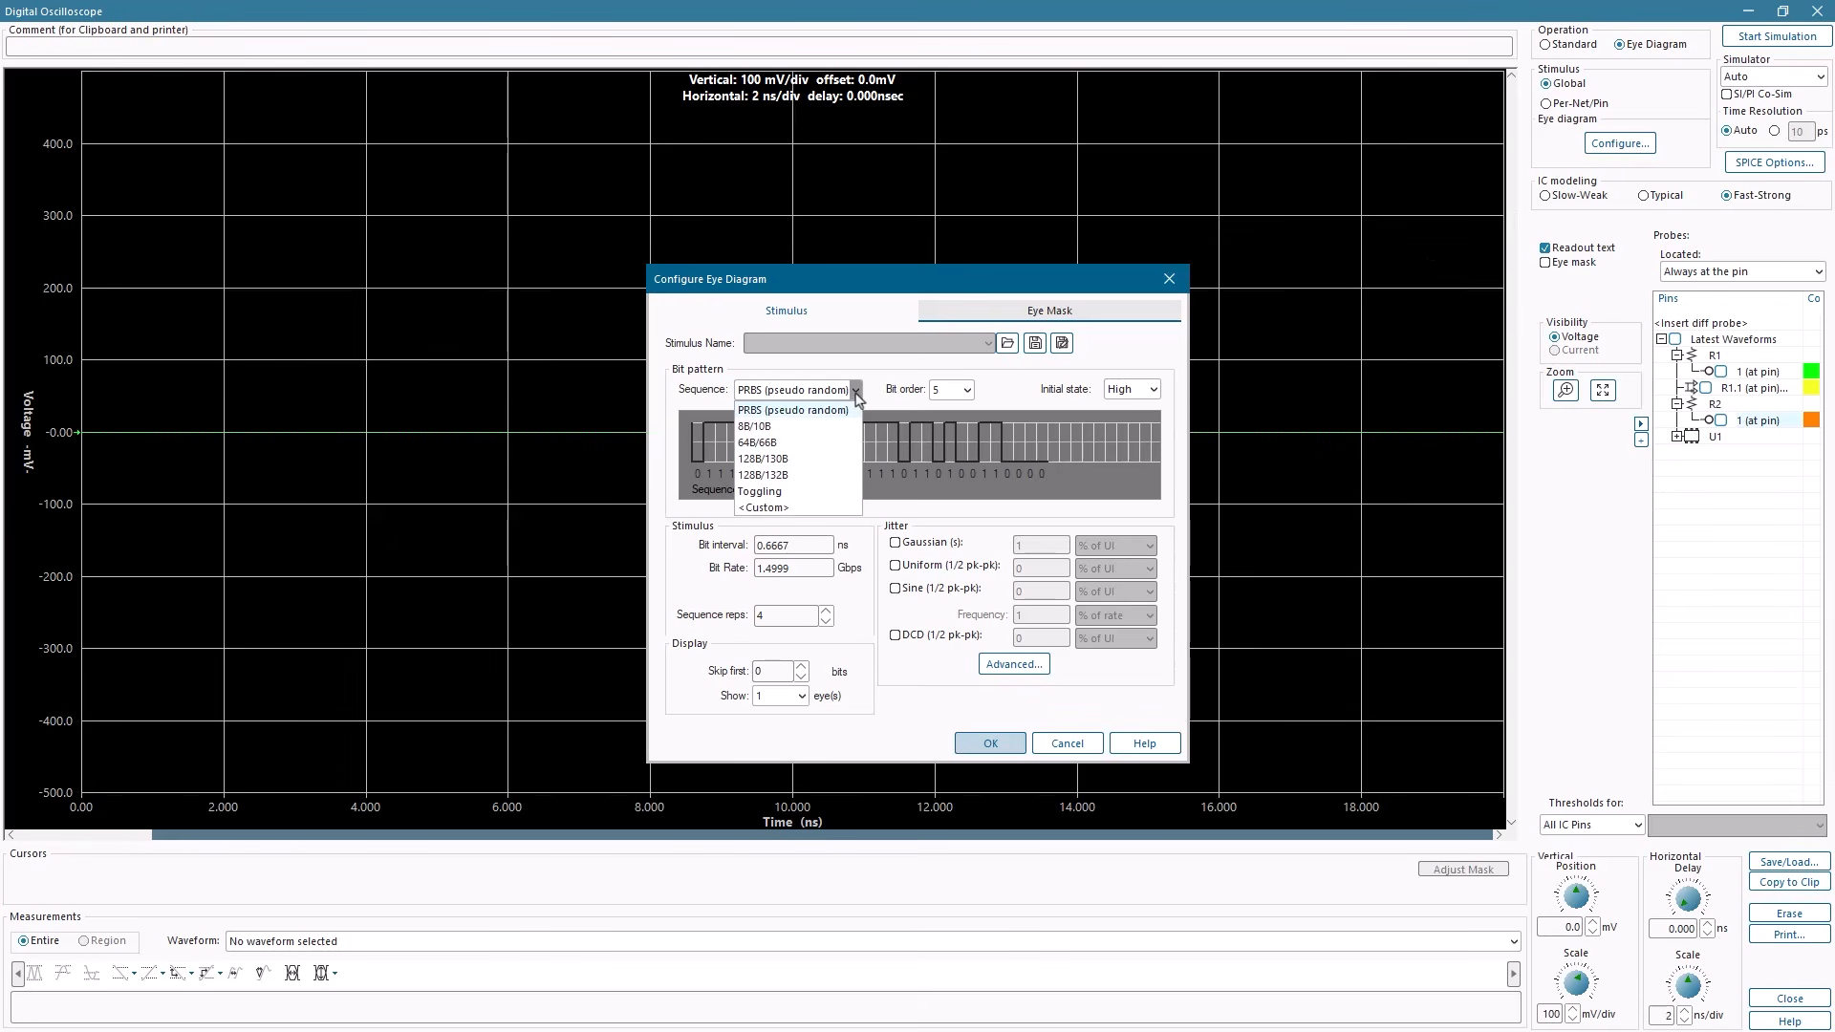
click(857, 426)
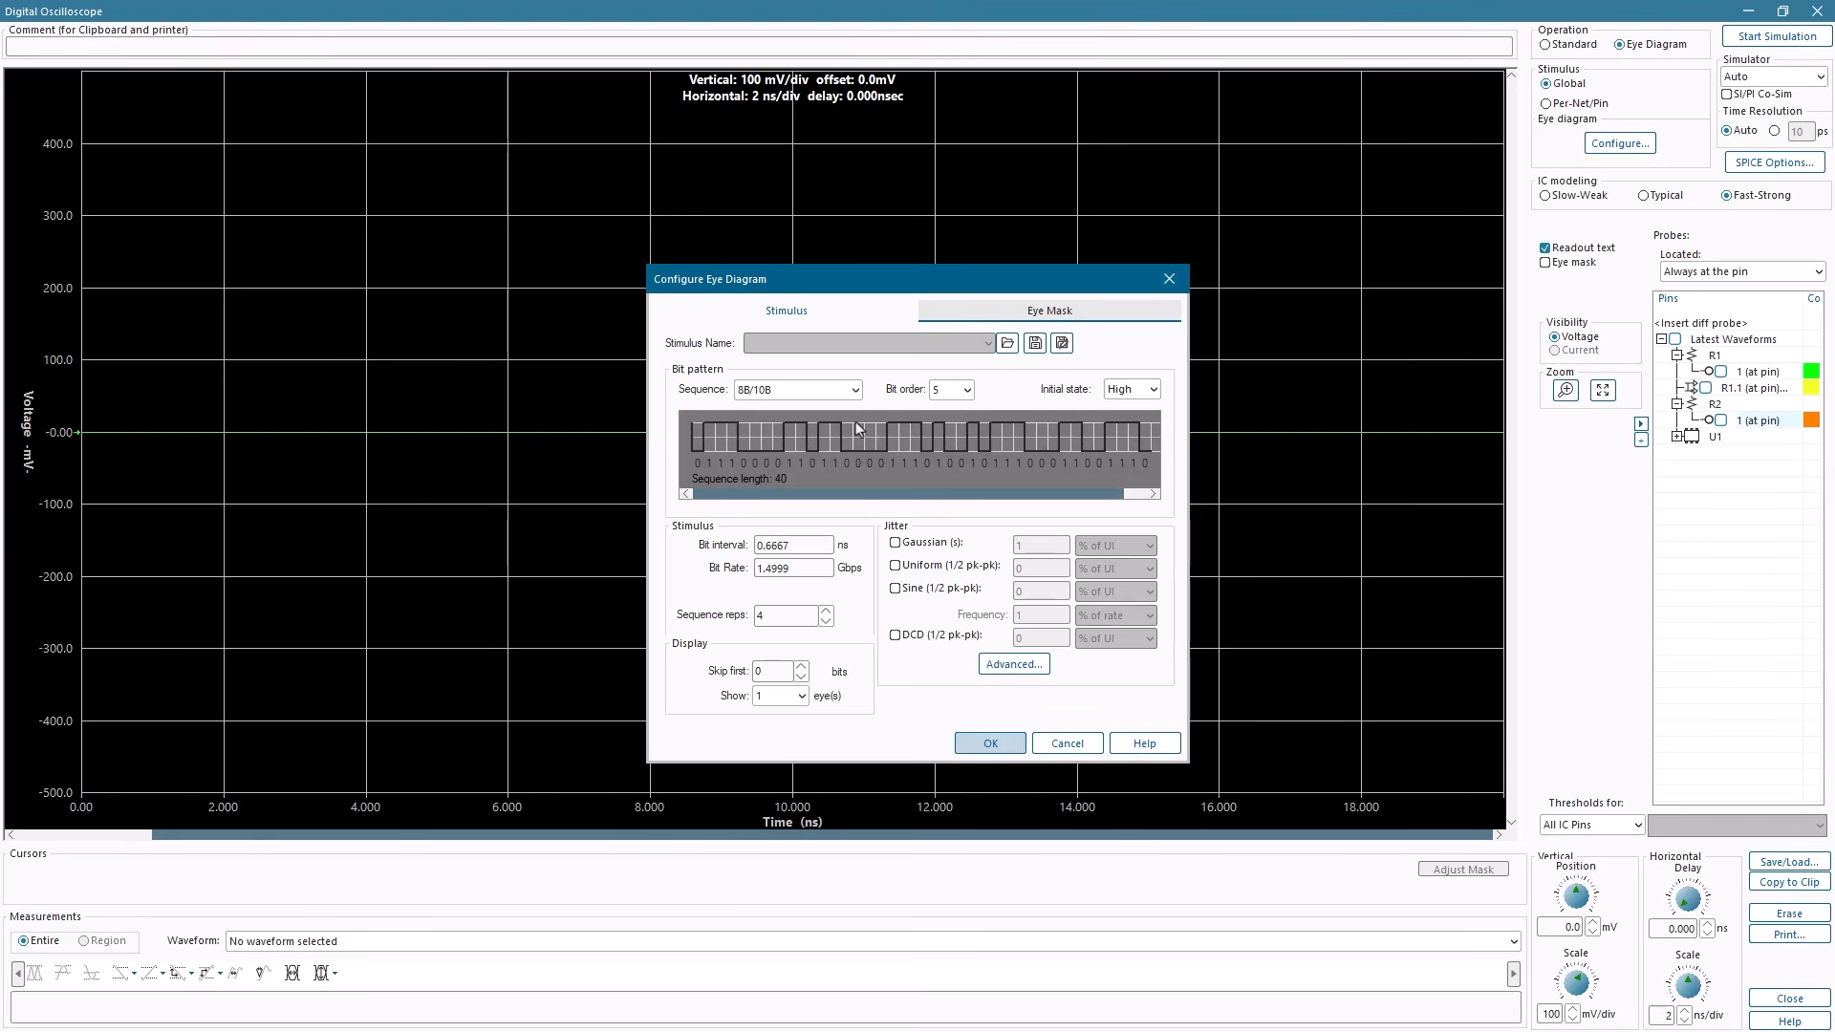
- Set the eye stimulus to a 1.5 Gbps bit rate and 200 sequence repetitions, and adjust the skipped bits and displayed eyes
drag(820, 567, 736, 579)
text(1.5)
drag(791, 618, 740, 636)
text(200)
click(802, 666)
click(801, 666)
click(802, 699)
click(785, 734)
- Select the System: SATA_GEN1i_RX eye mask and apply the eye diagram configuration
click(1003, 317)
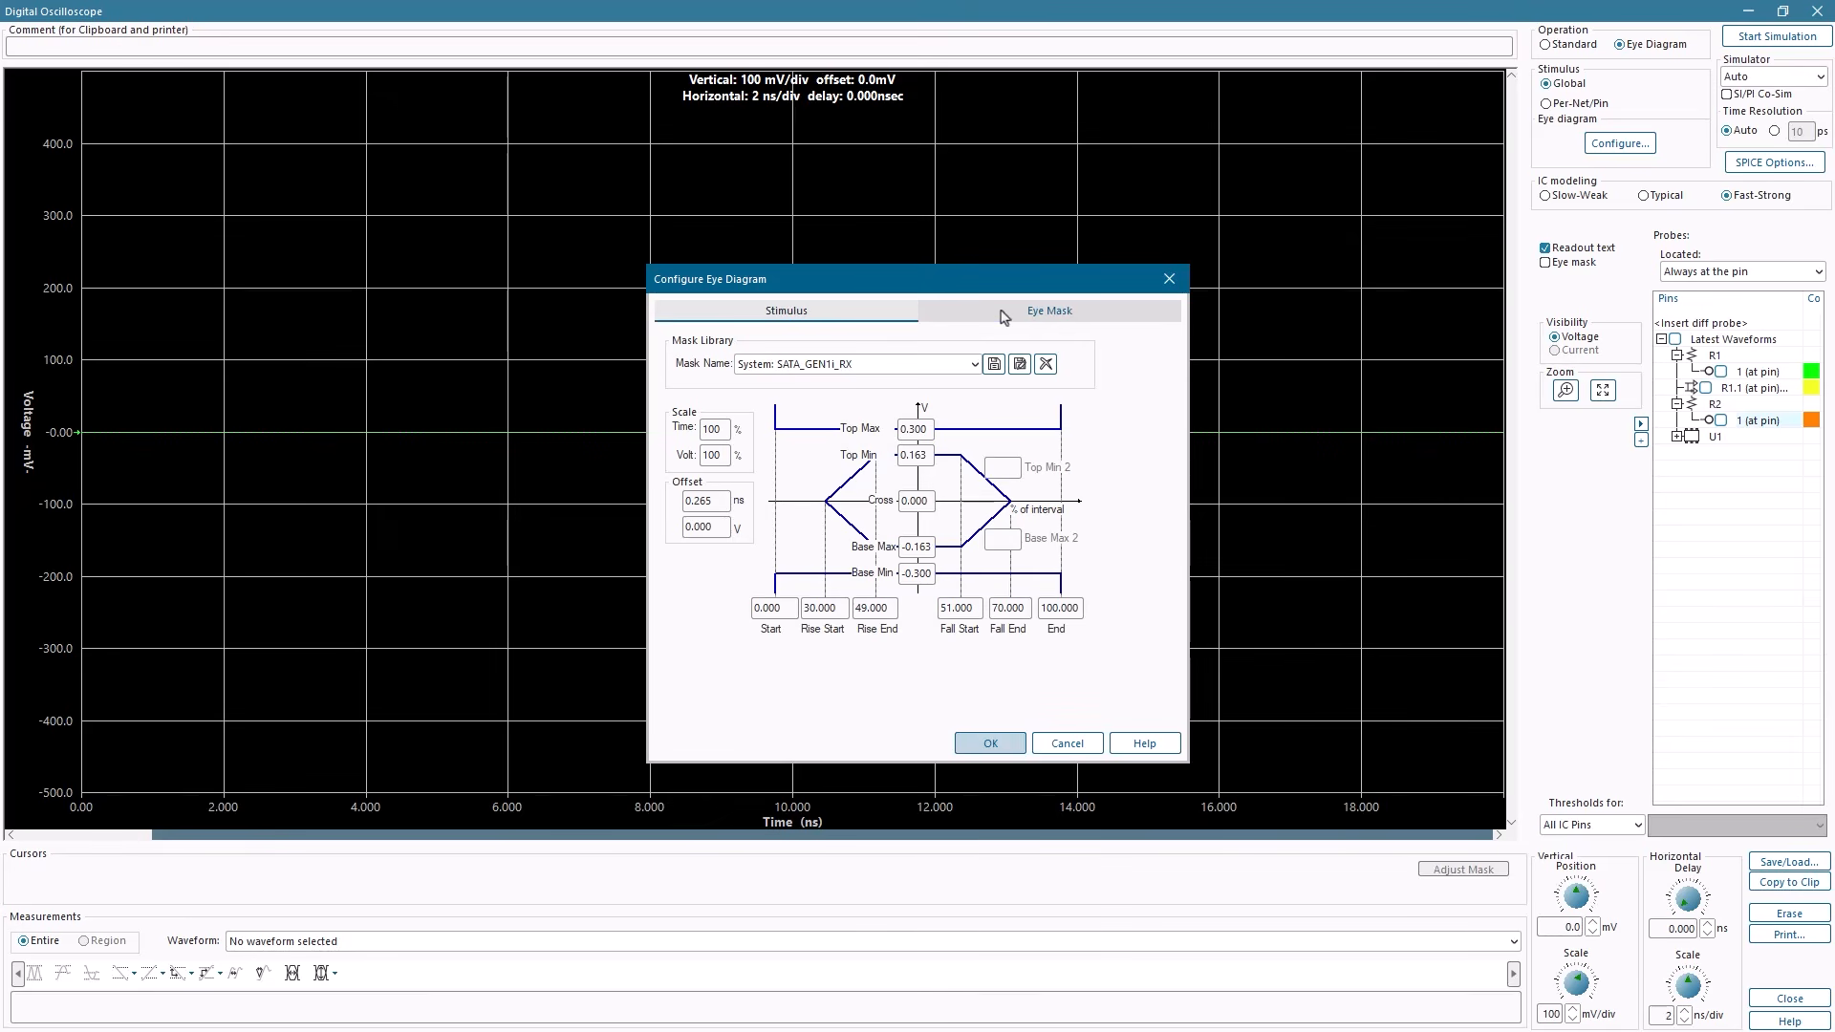
click(974, 364)
scroll(836, 874, down, 1)
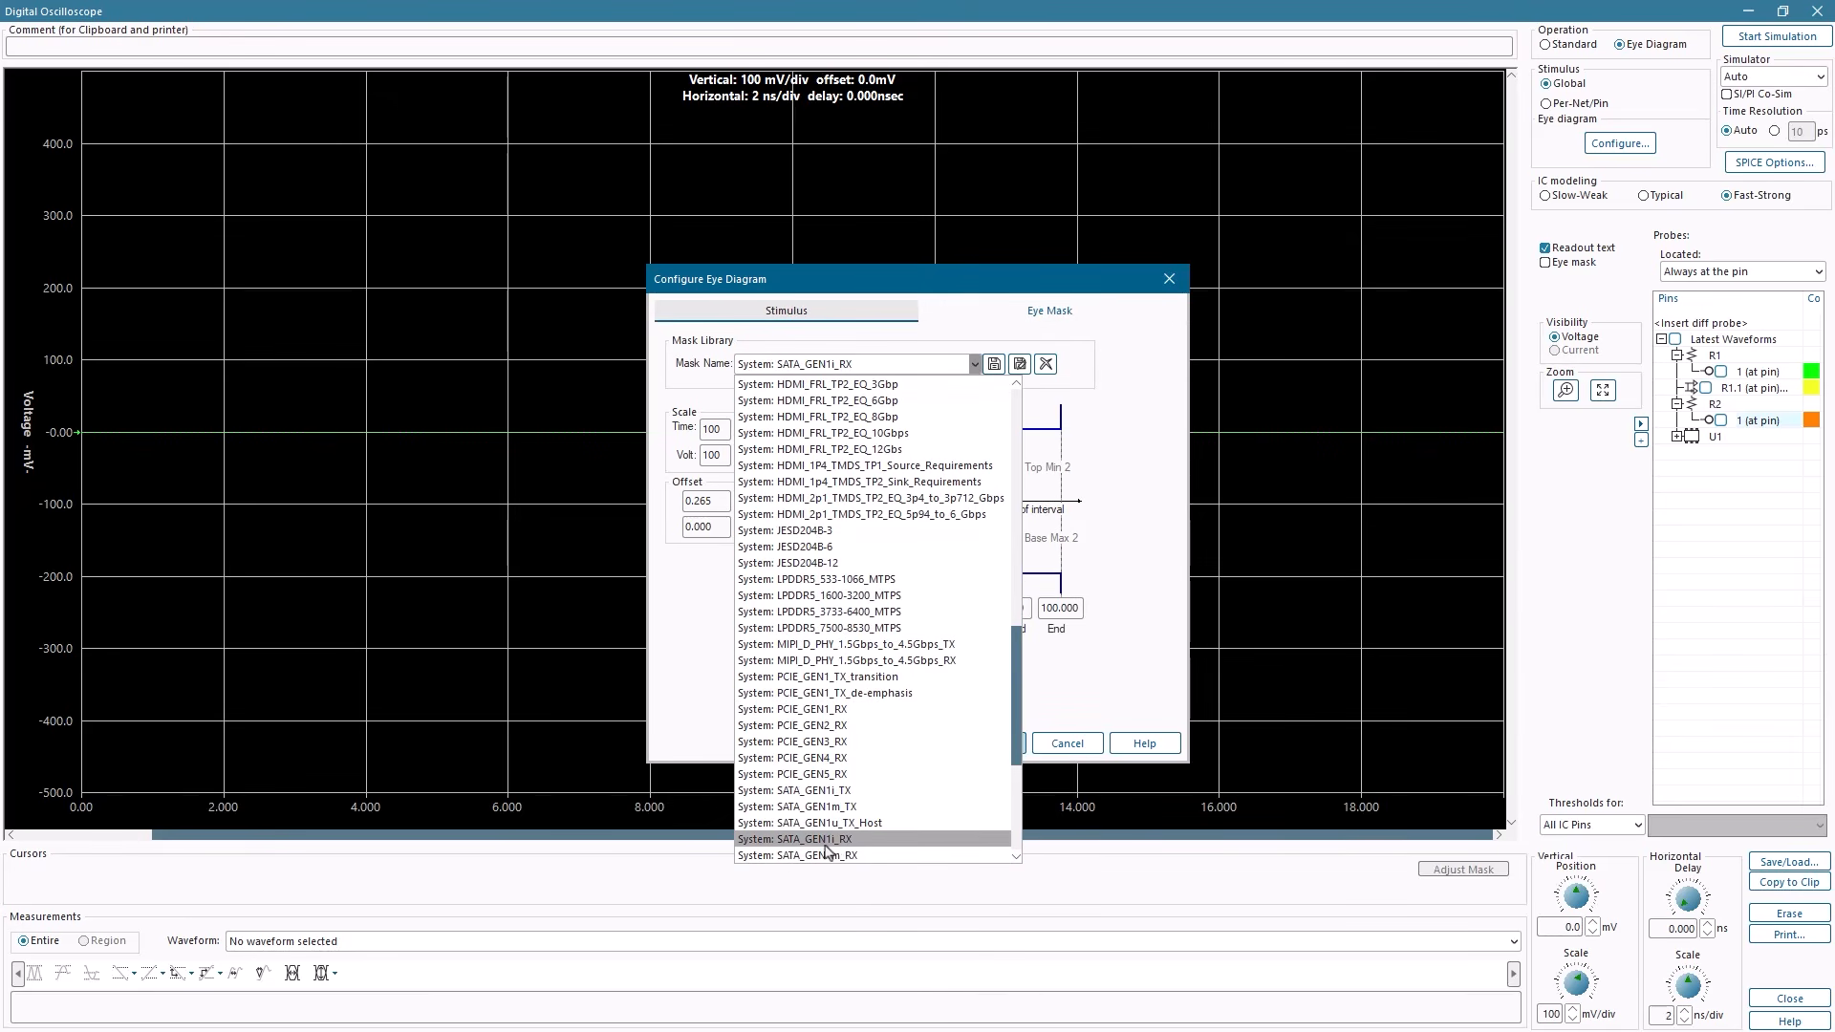
click(860, 840)
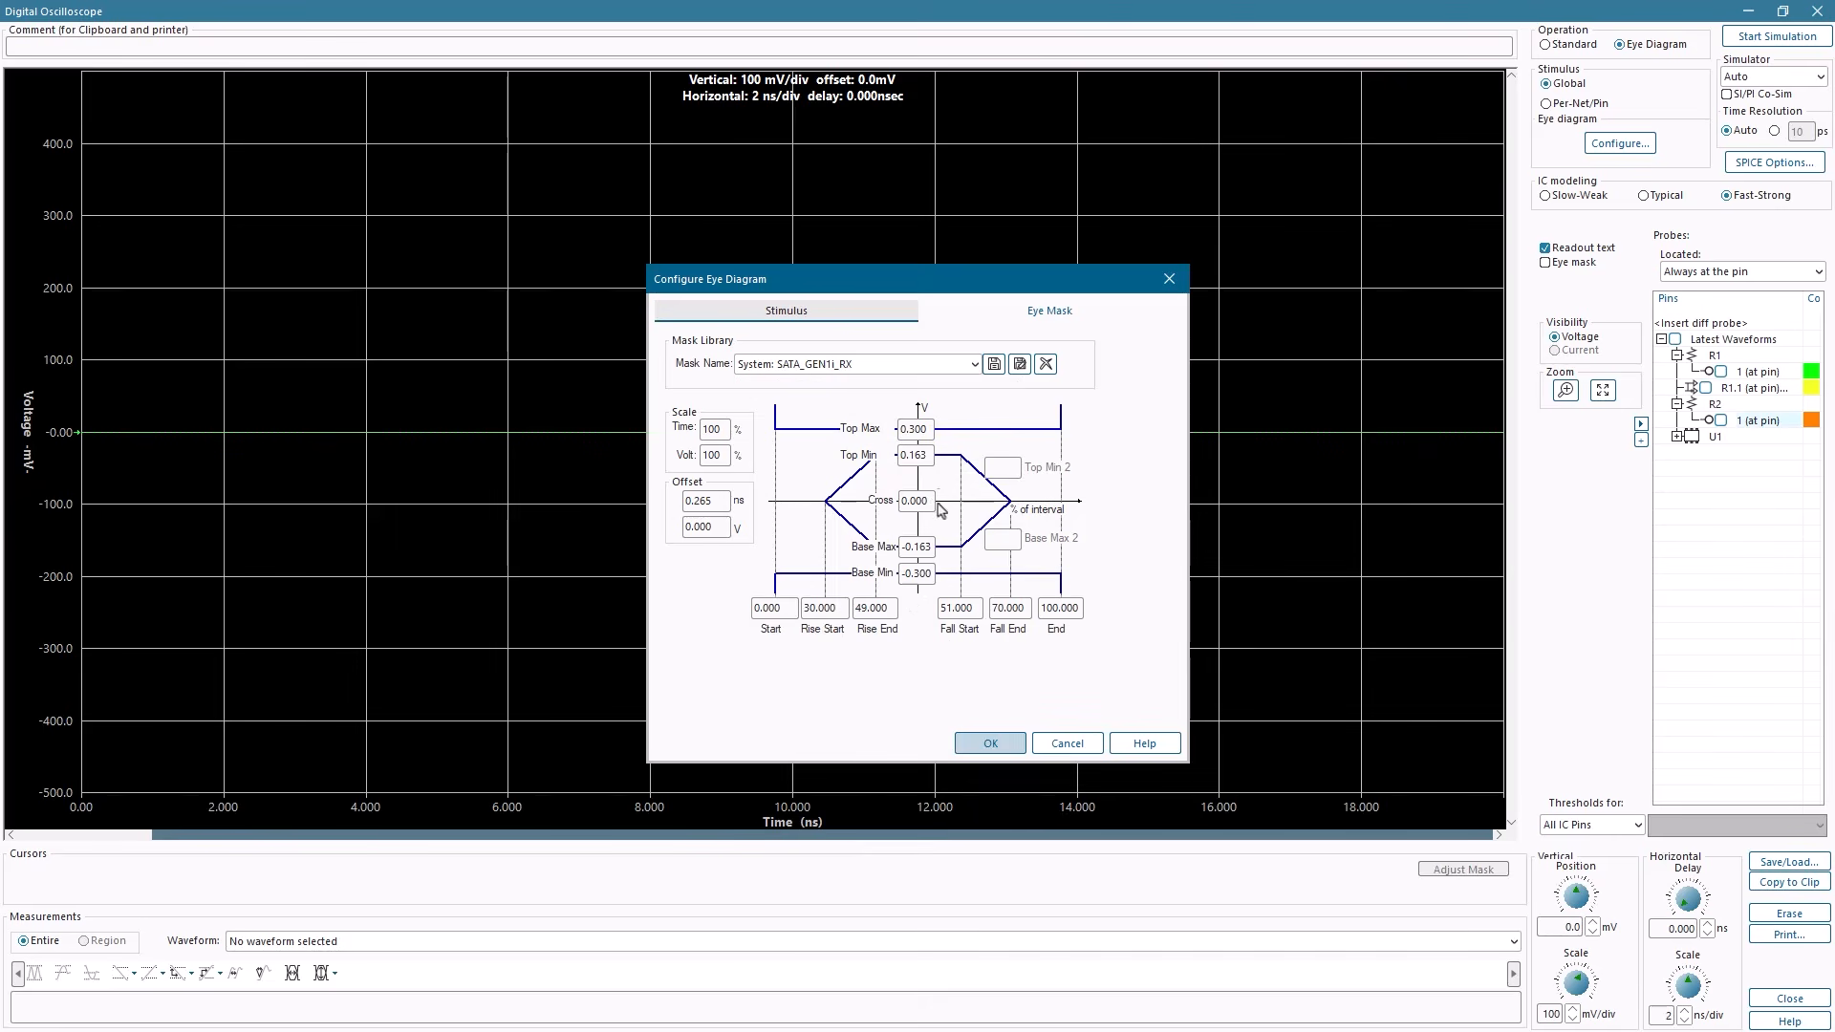
click(990, 744)
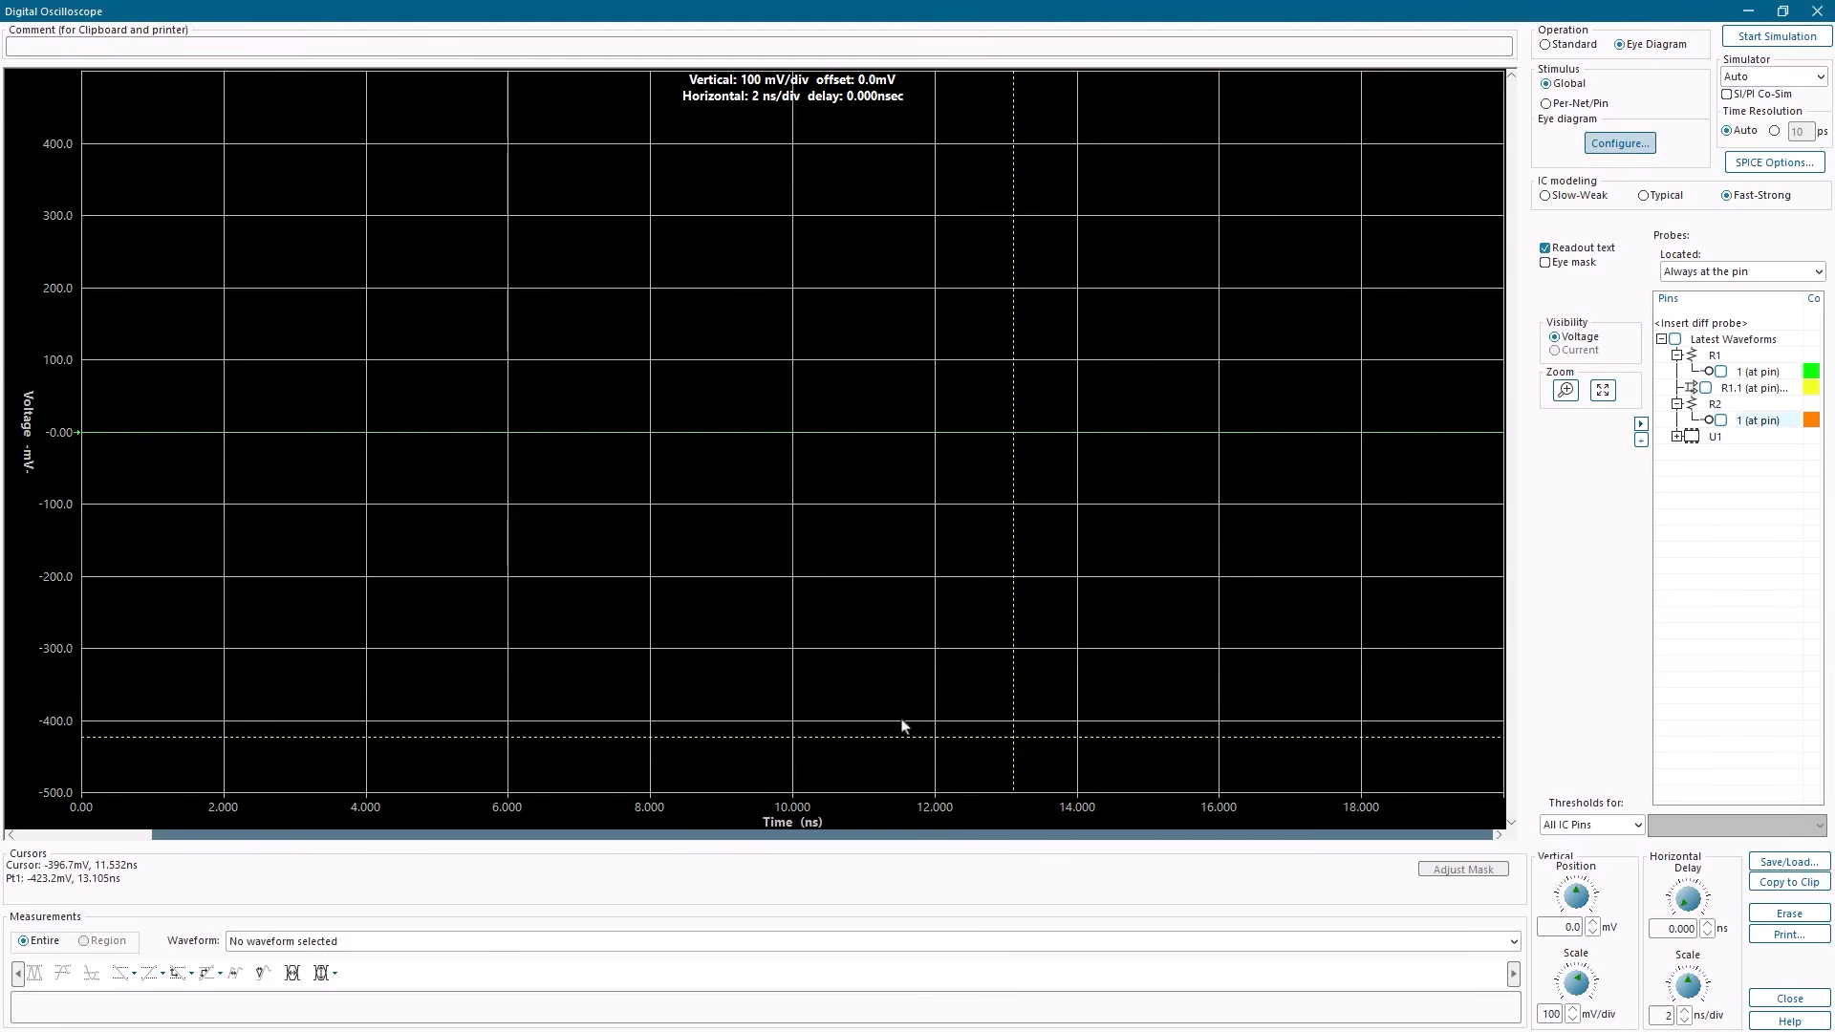
- Simulate the eye diagram for the R1.1/R2.1 differential probe at 200 ps/div and overlay the eye mask
click(1706, 388)
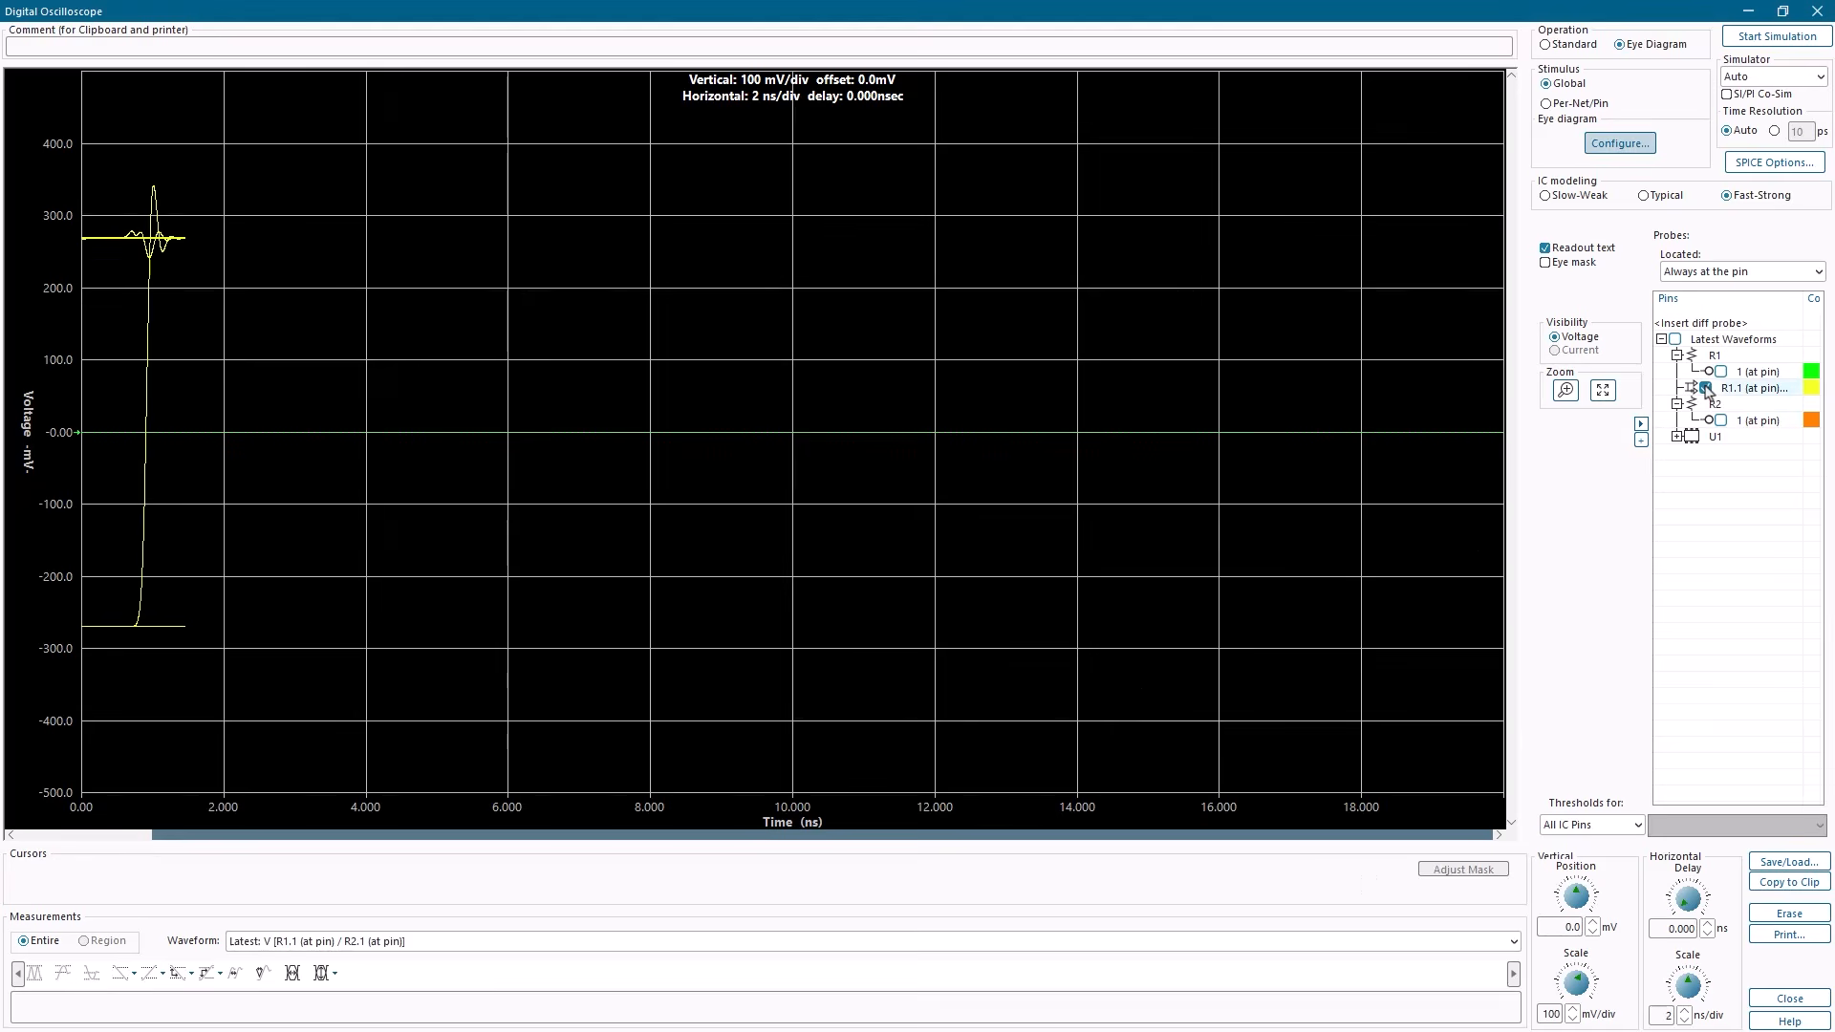
click(1685, 1017)
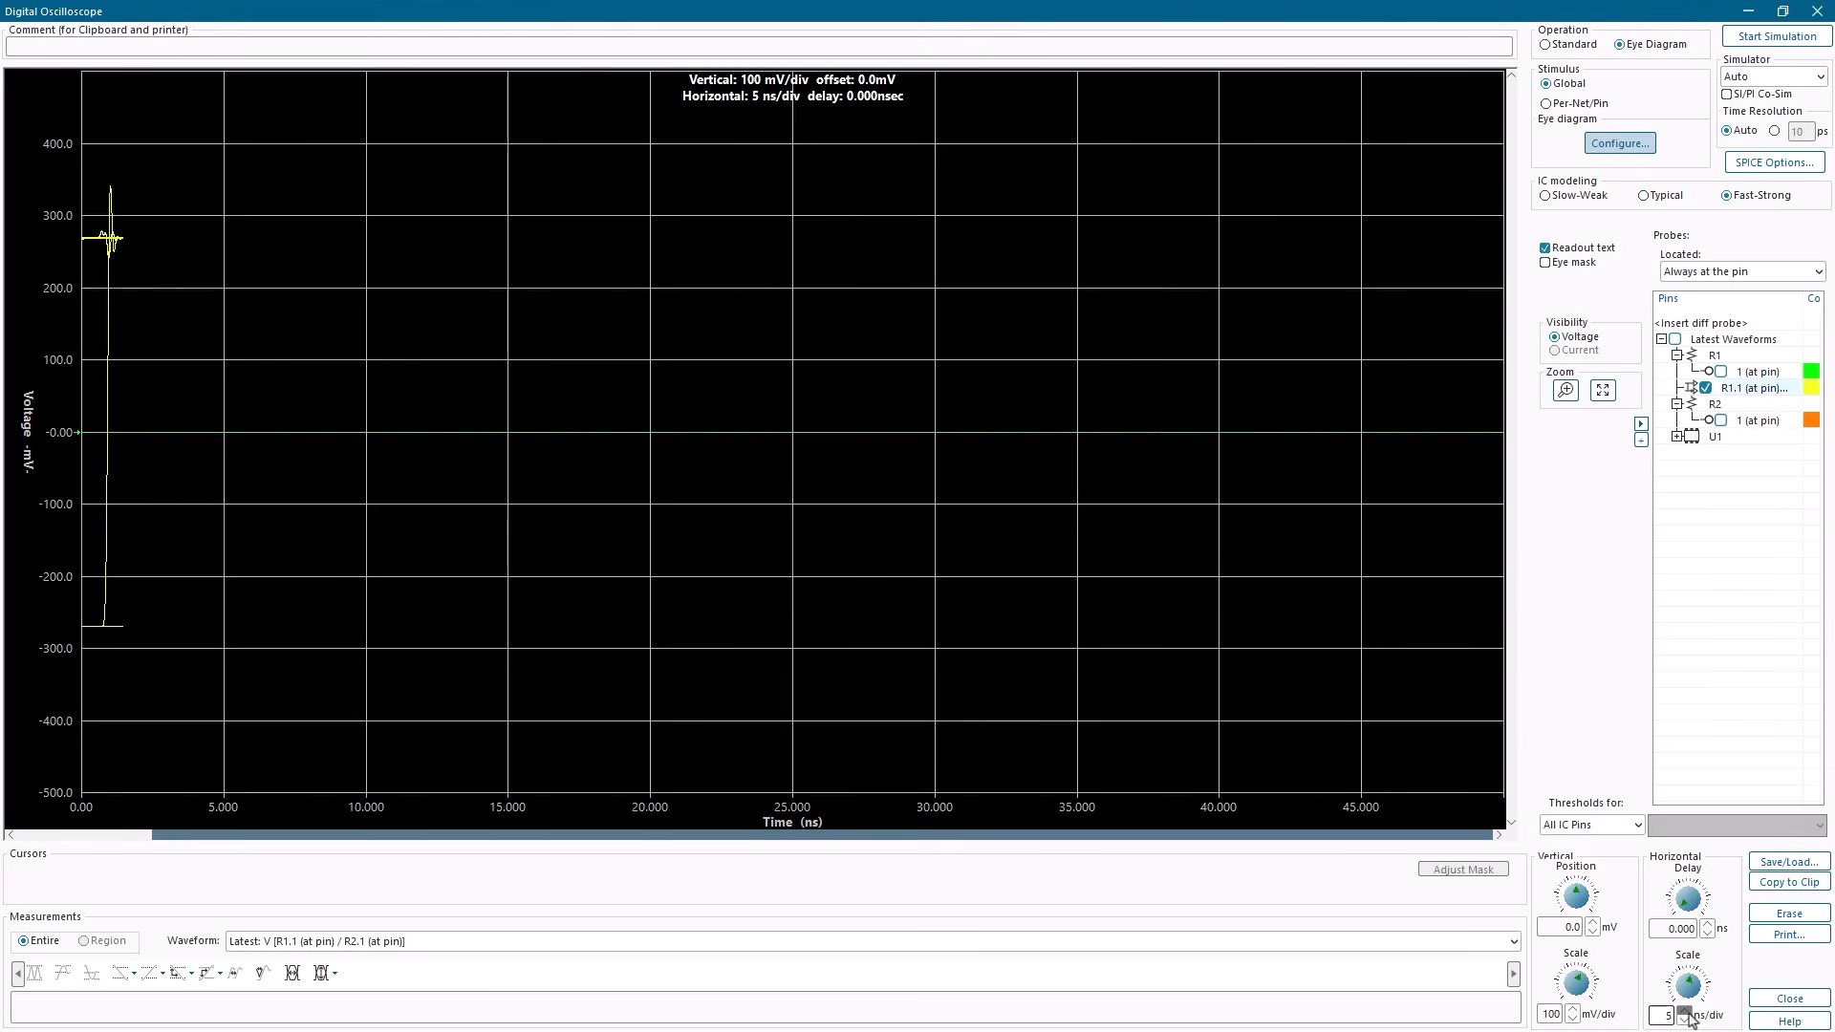
click(1685, 1021)
click(1684, 1021)
click(1684, 1020)
click(1685, 1020)
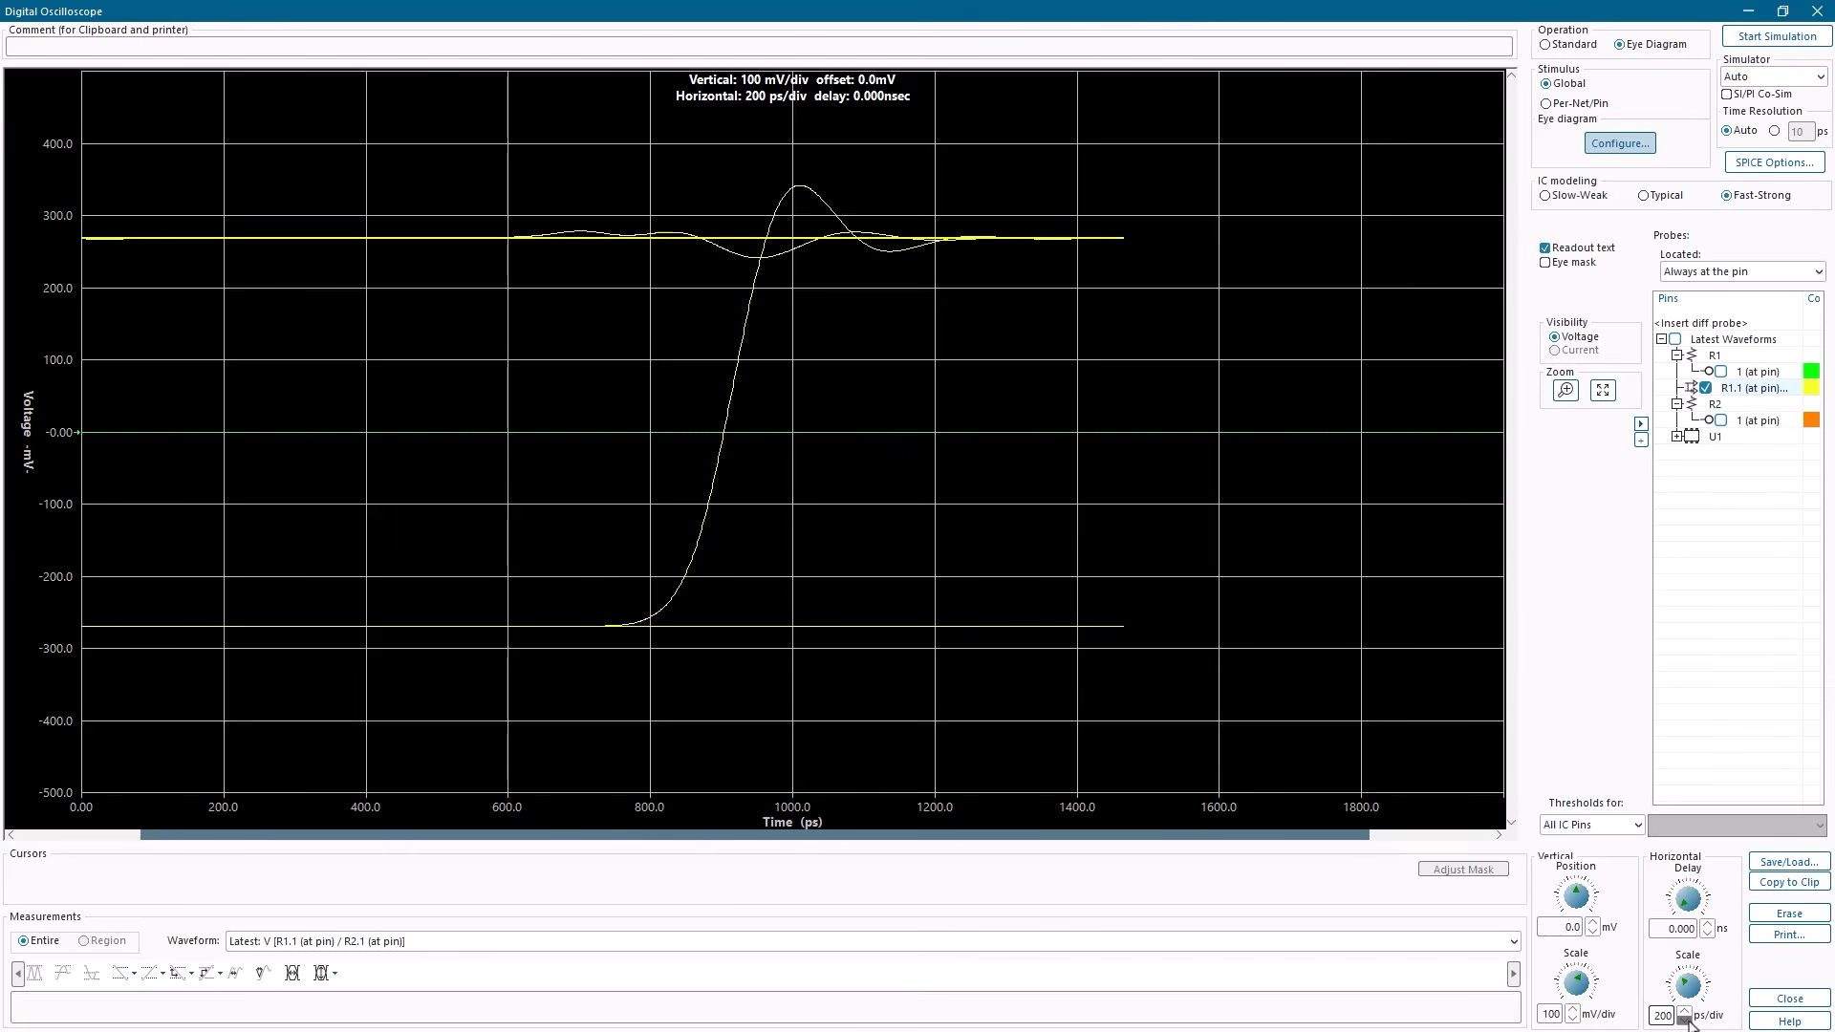
click(1797, 43)
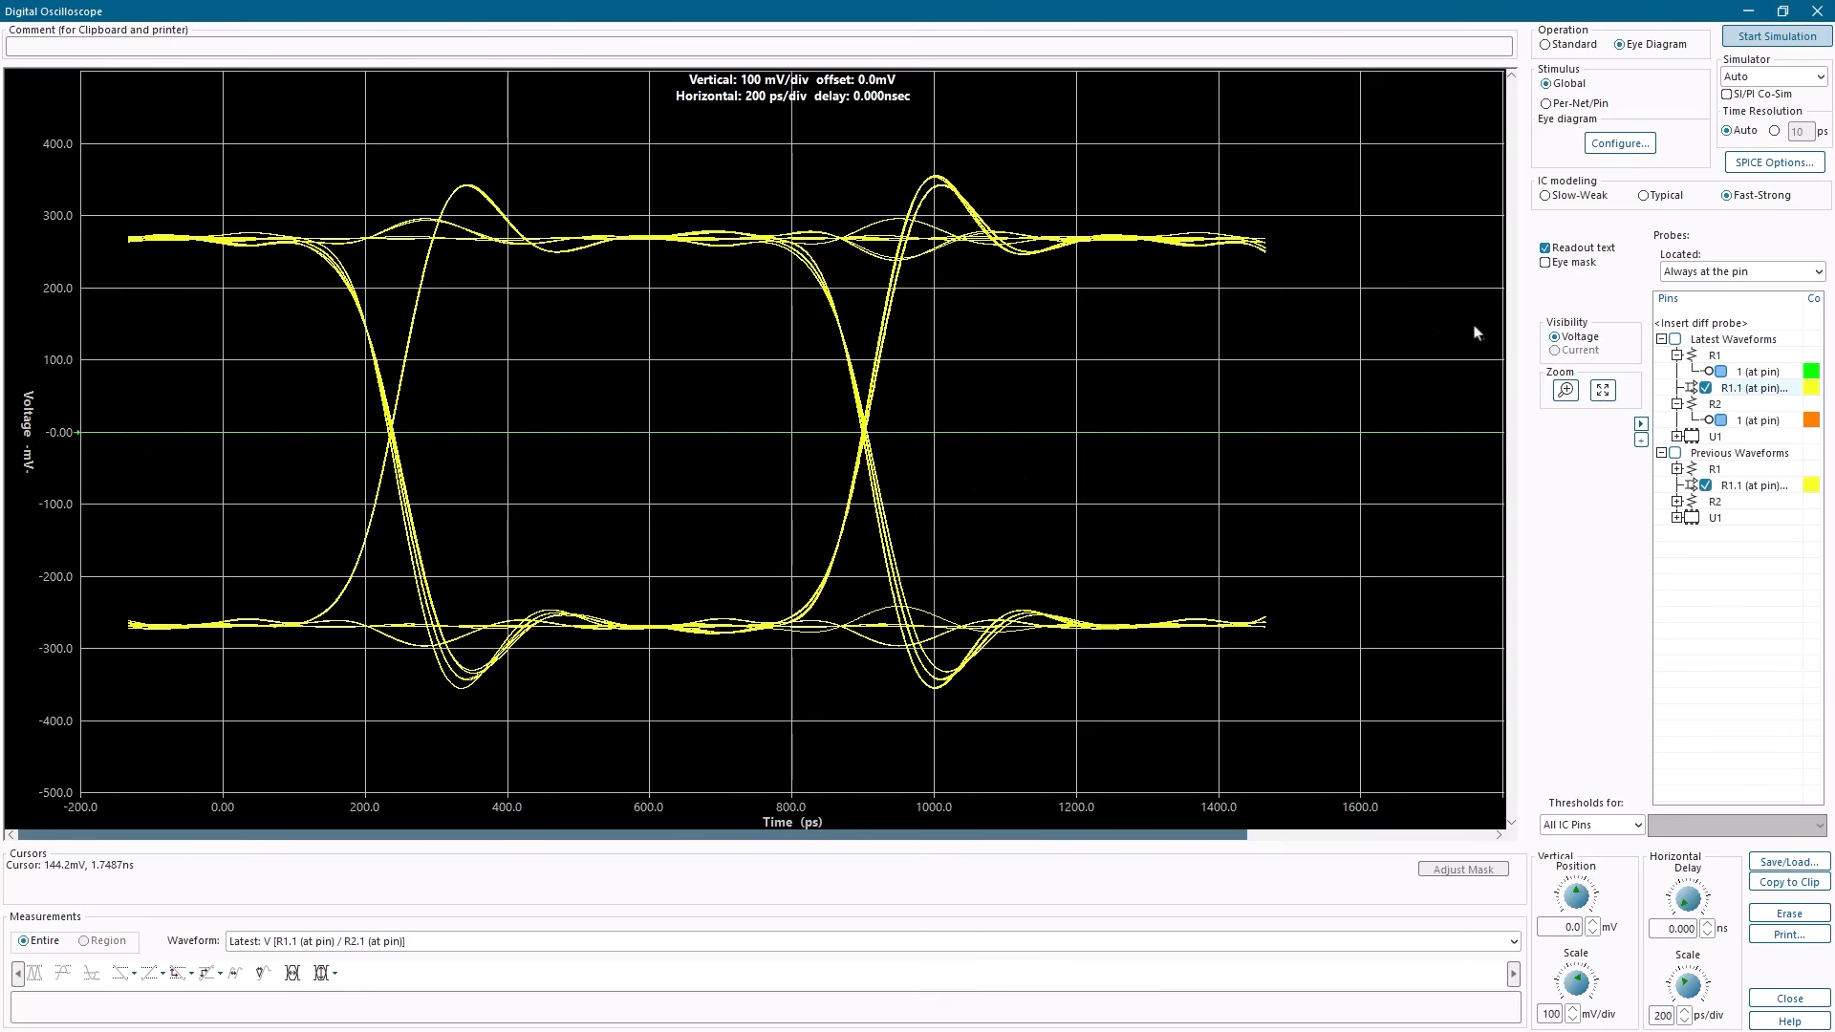
click(1544, 261)
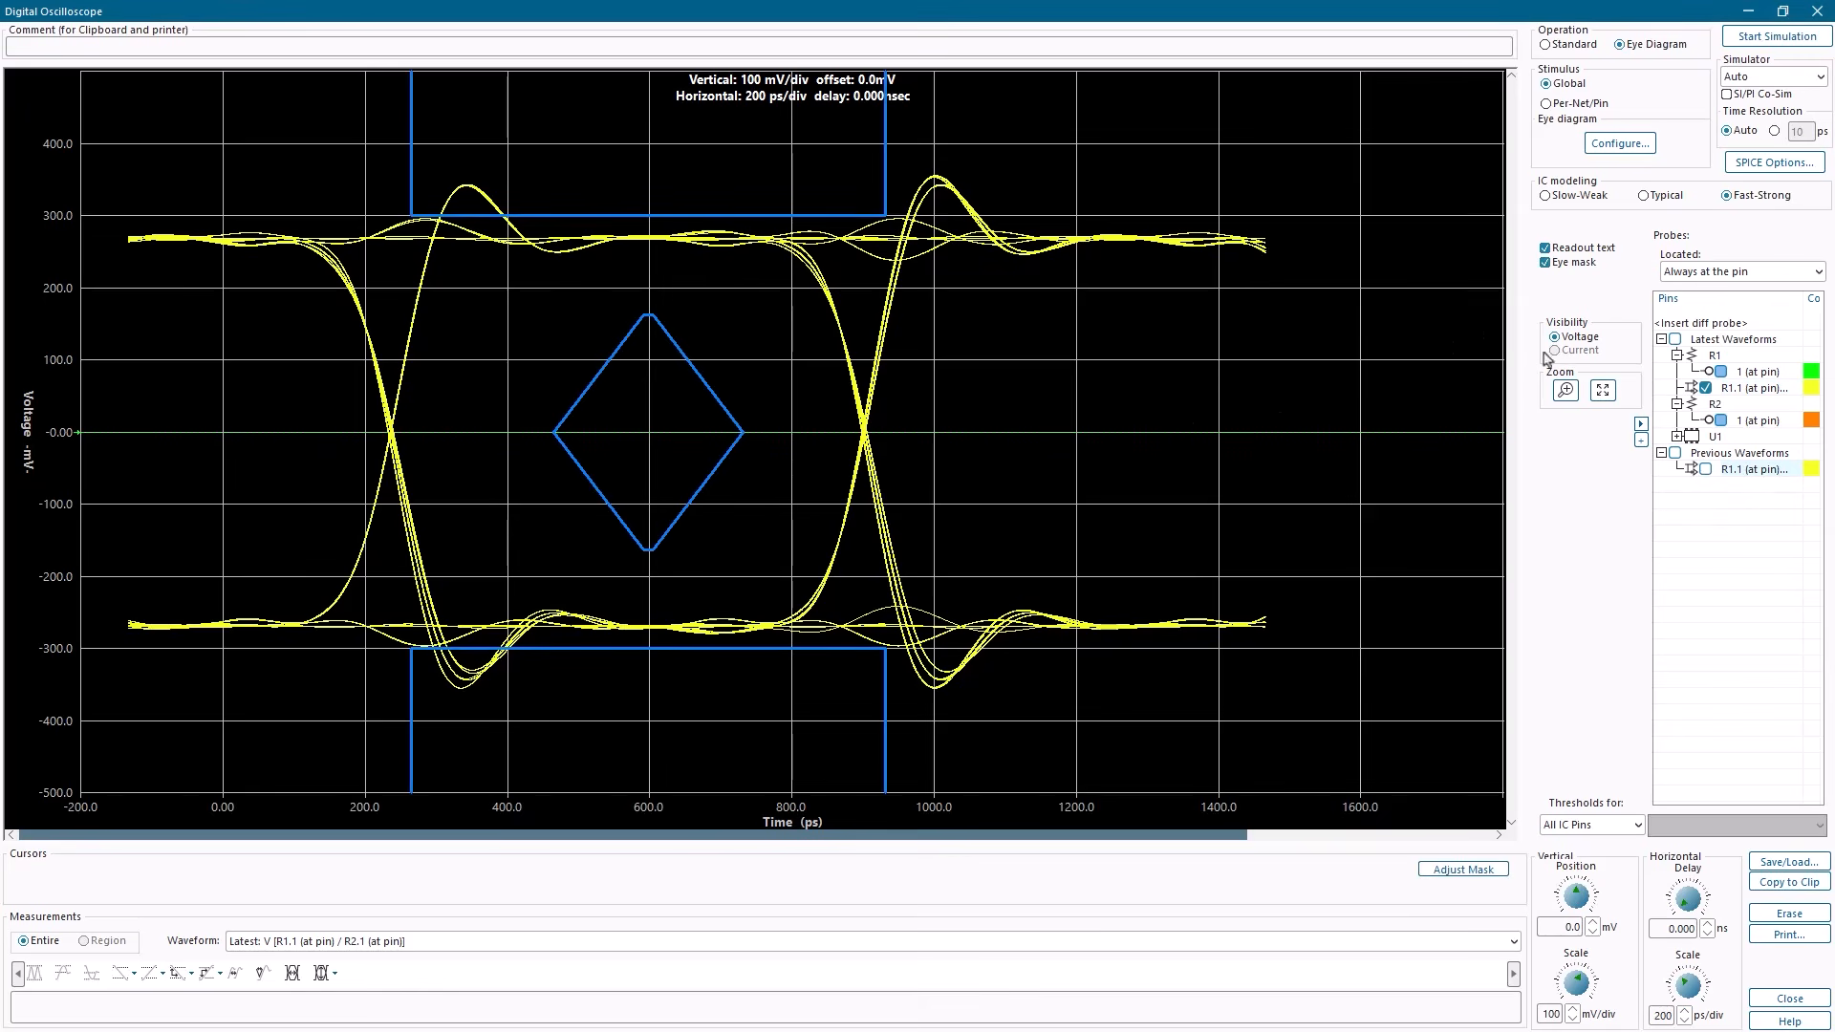
- Shift the eye mask about 60 ps earlier so its centre sits at about 540 ps within the eye opening
click(1485, 868)
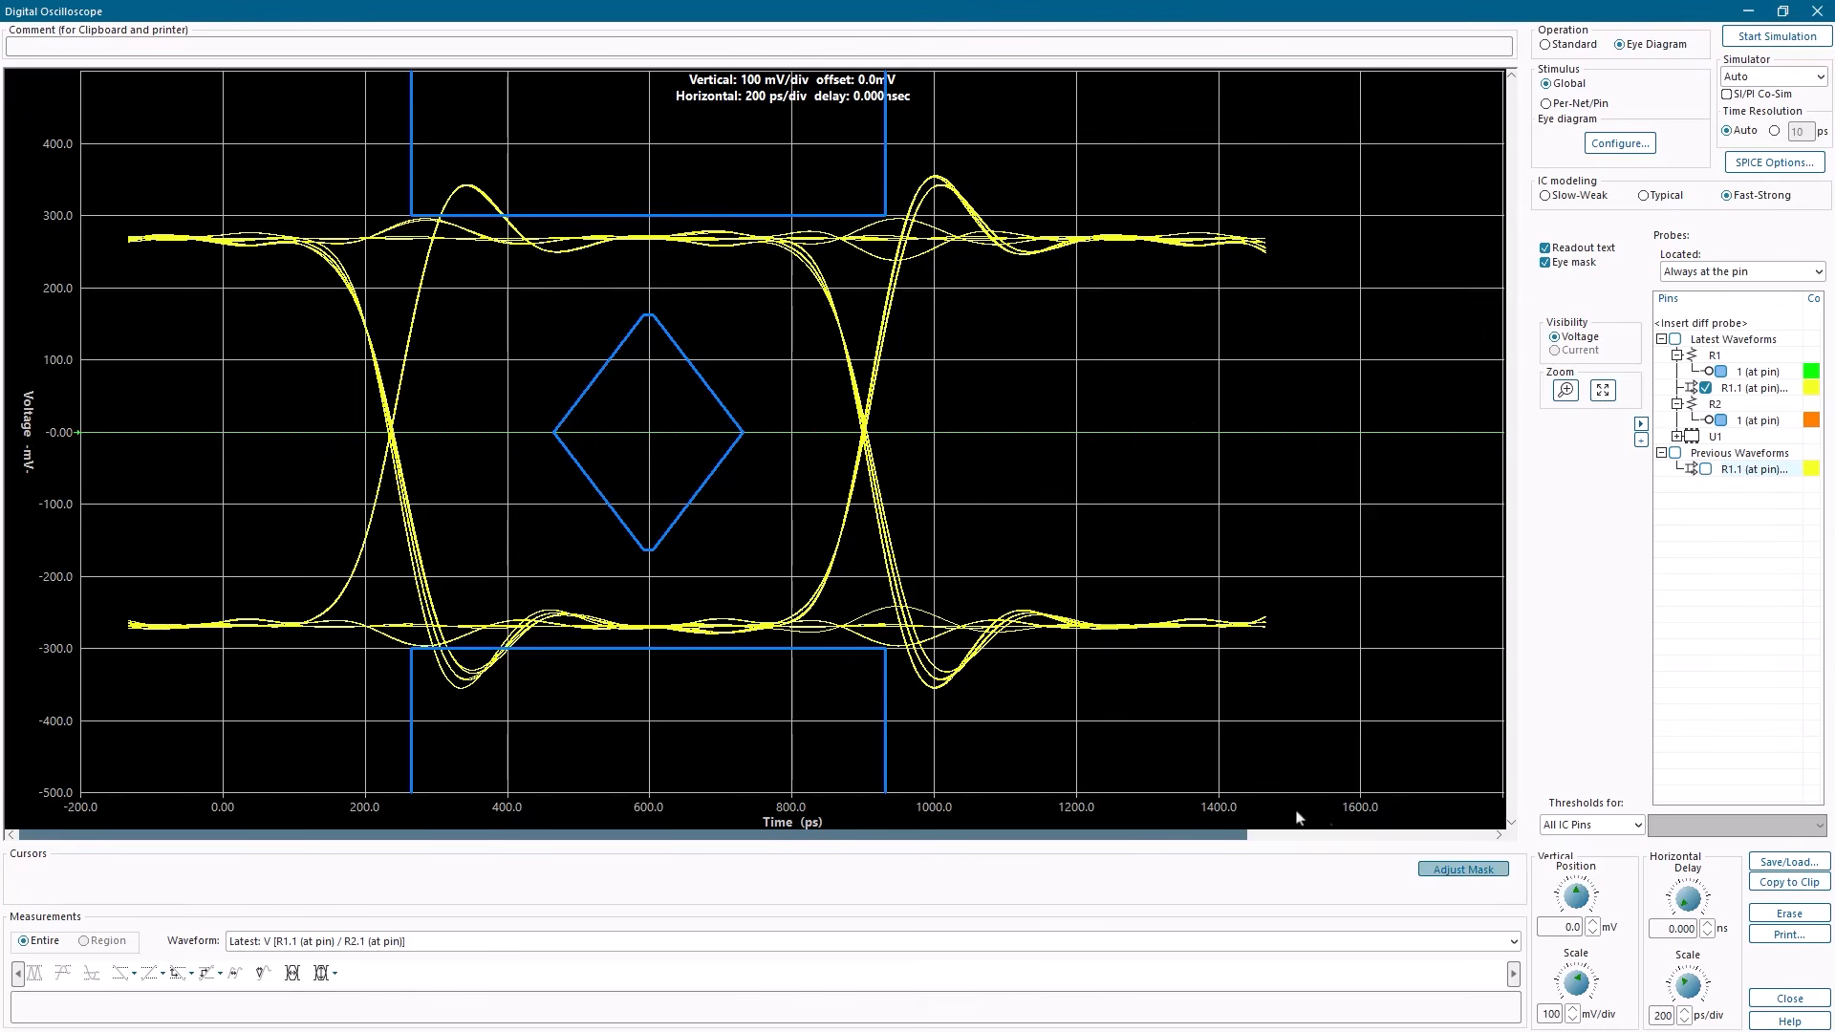
drag(655, 542, 608, 546)
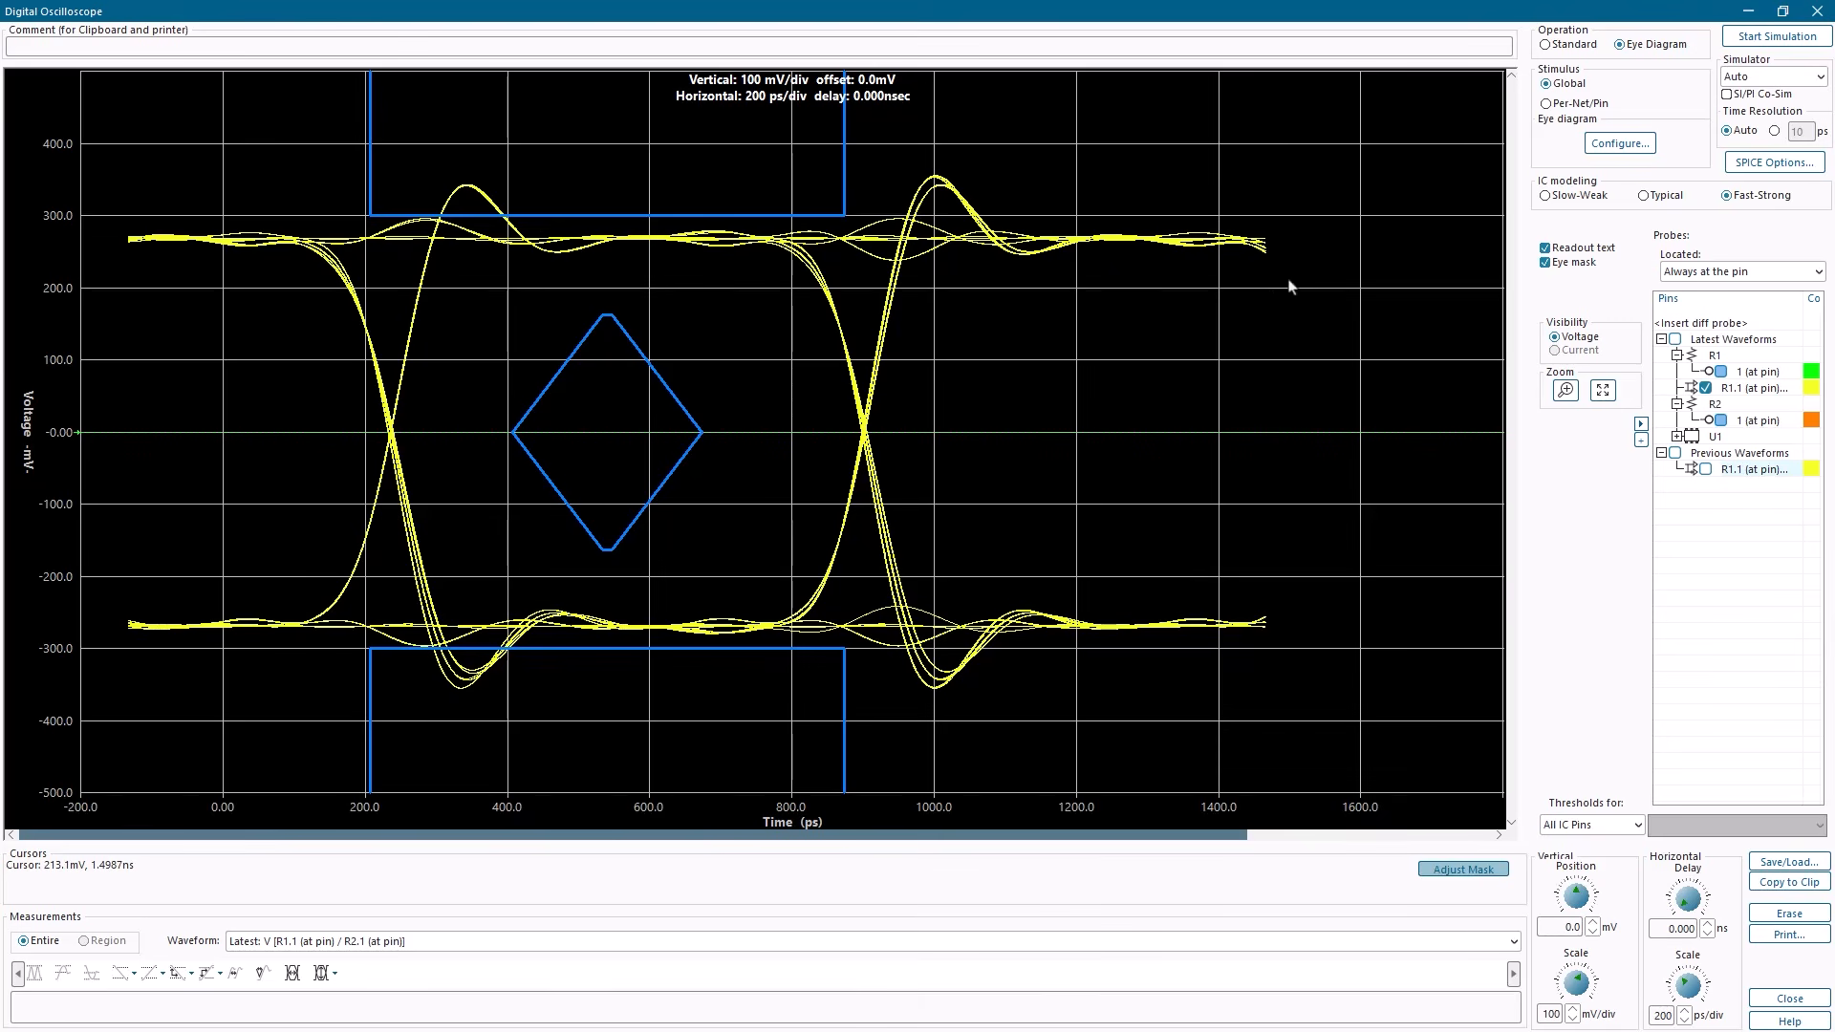
- Return to the schematic and enable loss for the transmission-line simulation
click(1750, 13)
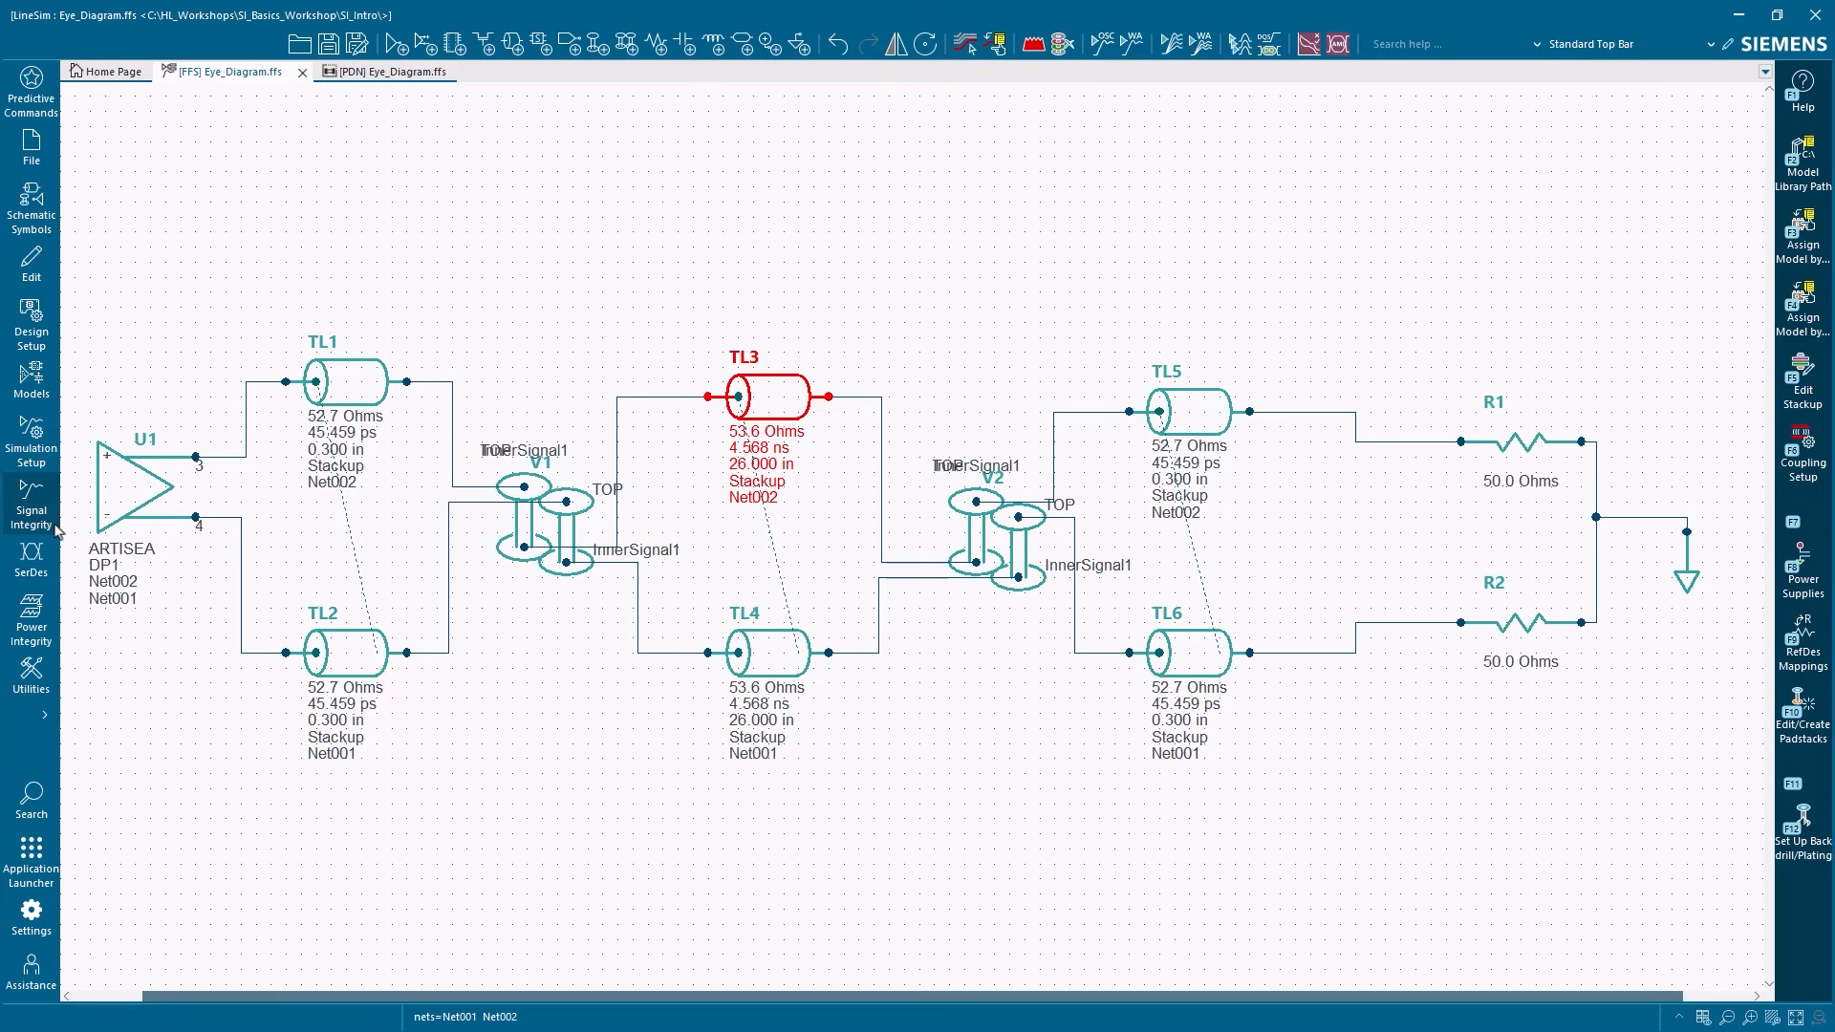
click(48, 454)
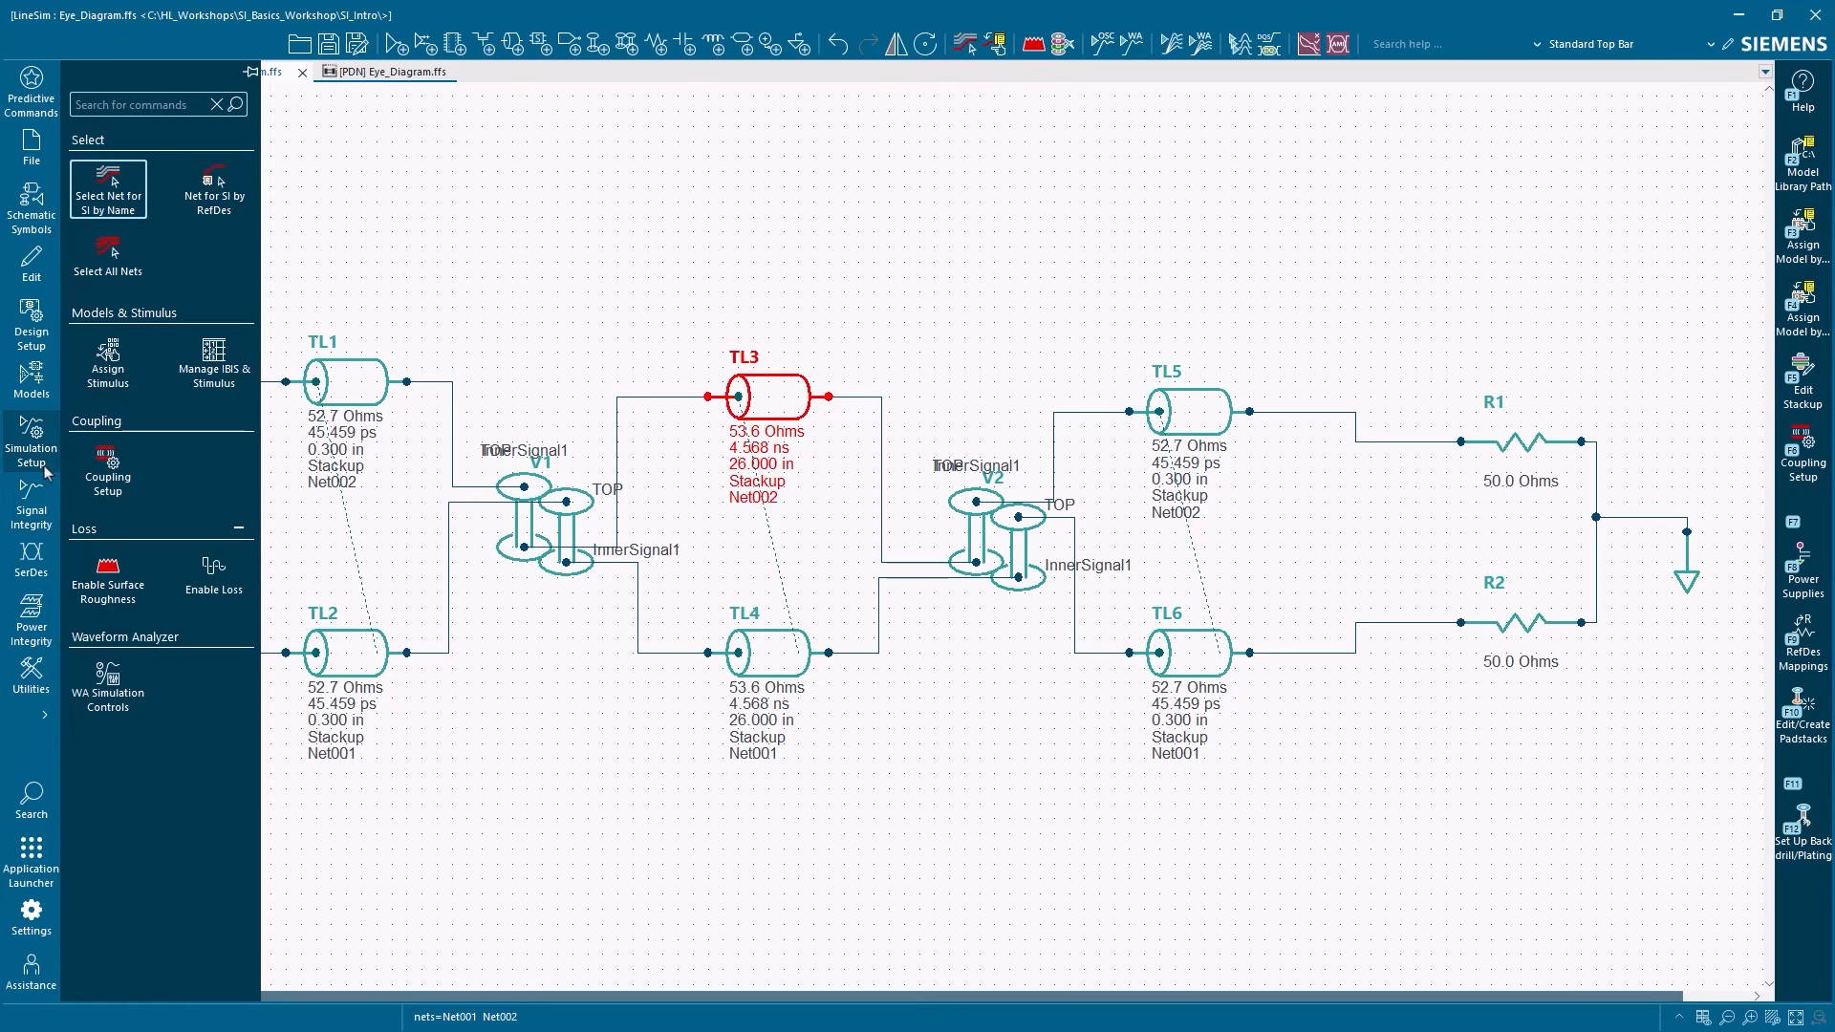
click(237, 605)
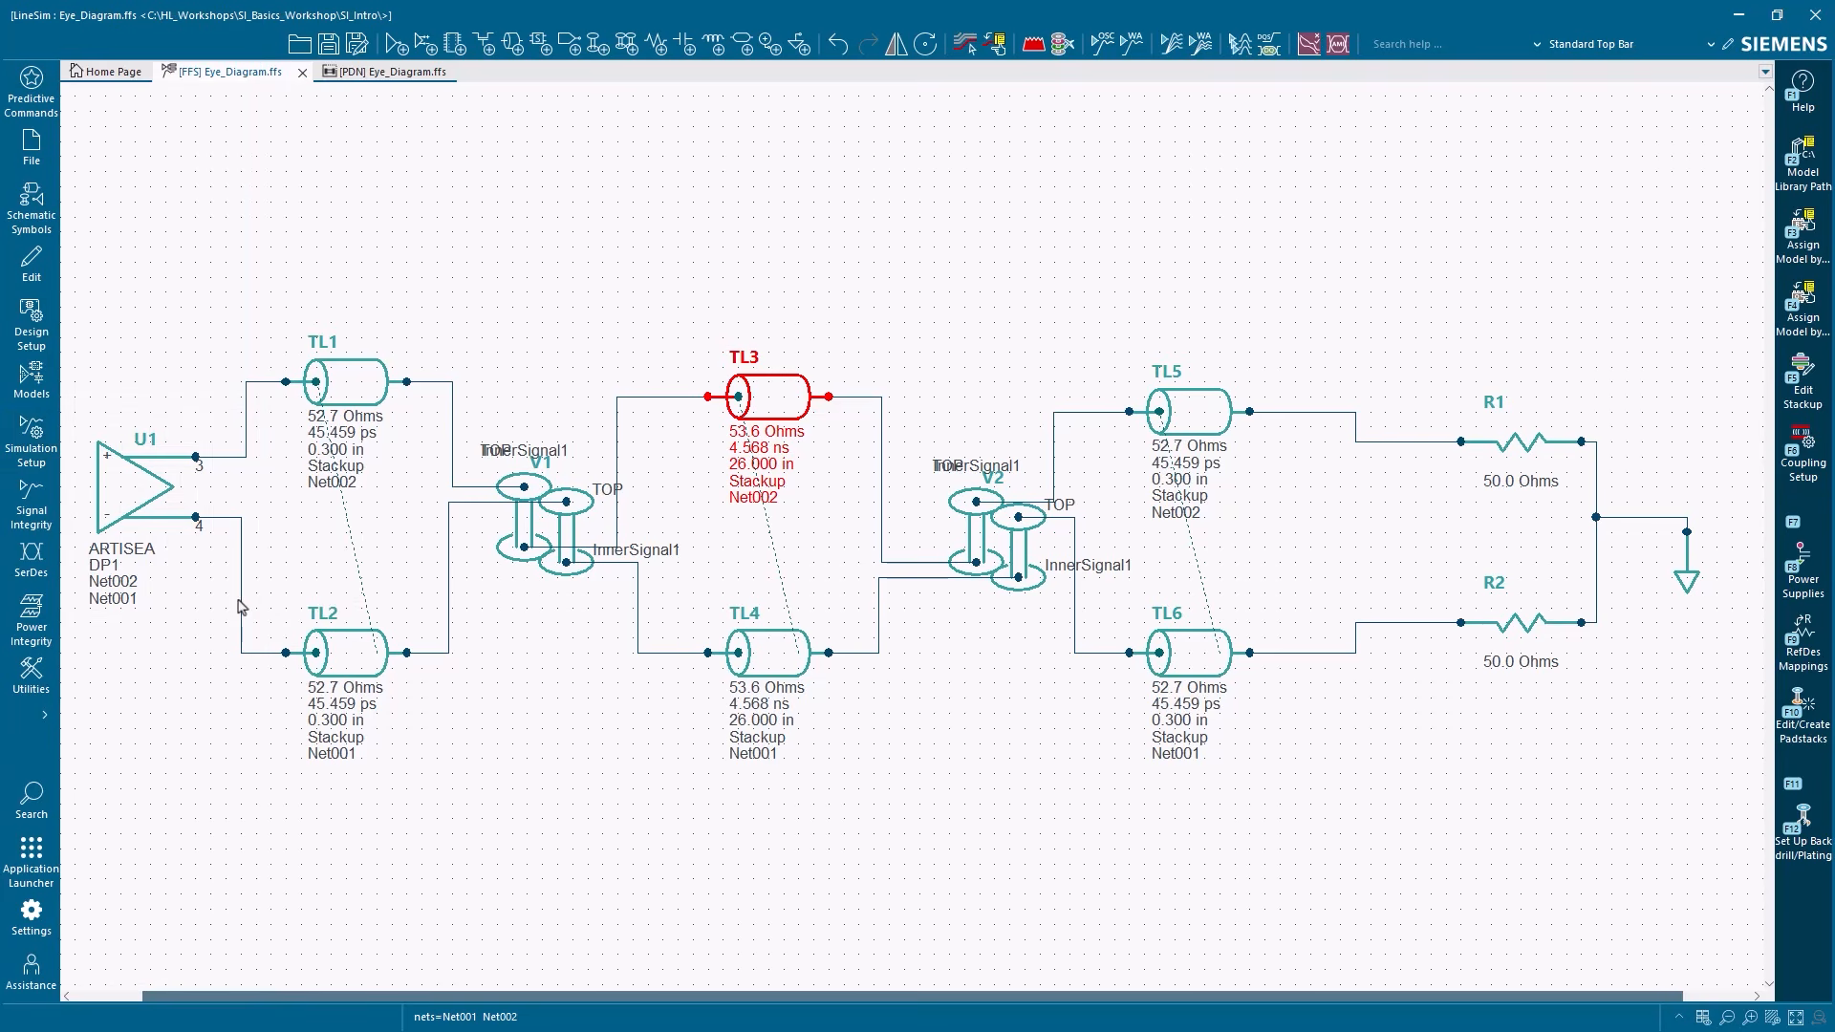
- Rerun the eye diagram simulation in the oscilloscope with loss enabled and hide the previous waveform
click(38, 516)
click(127, 214)
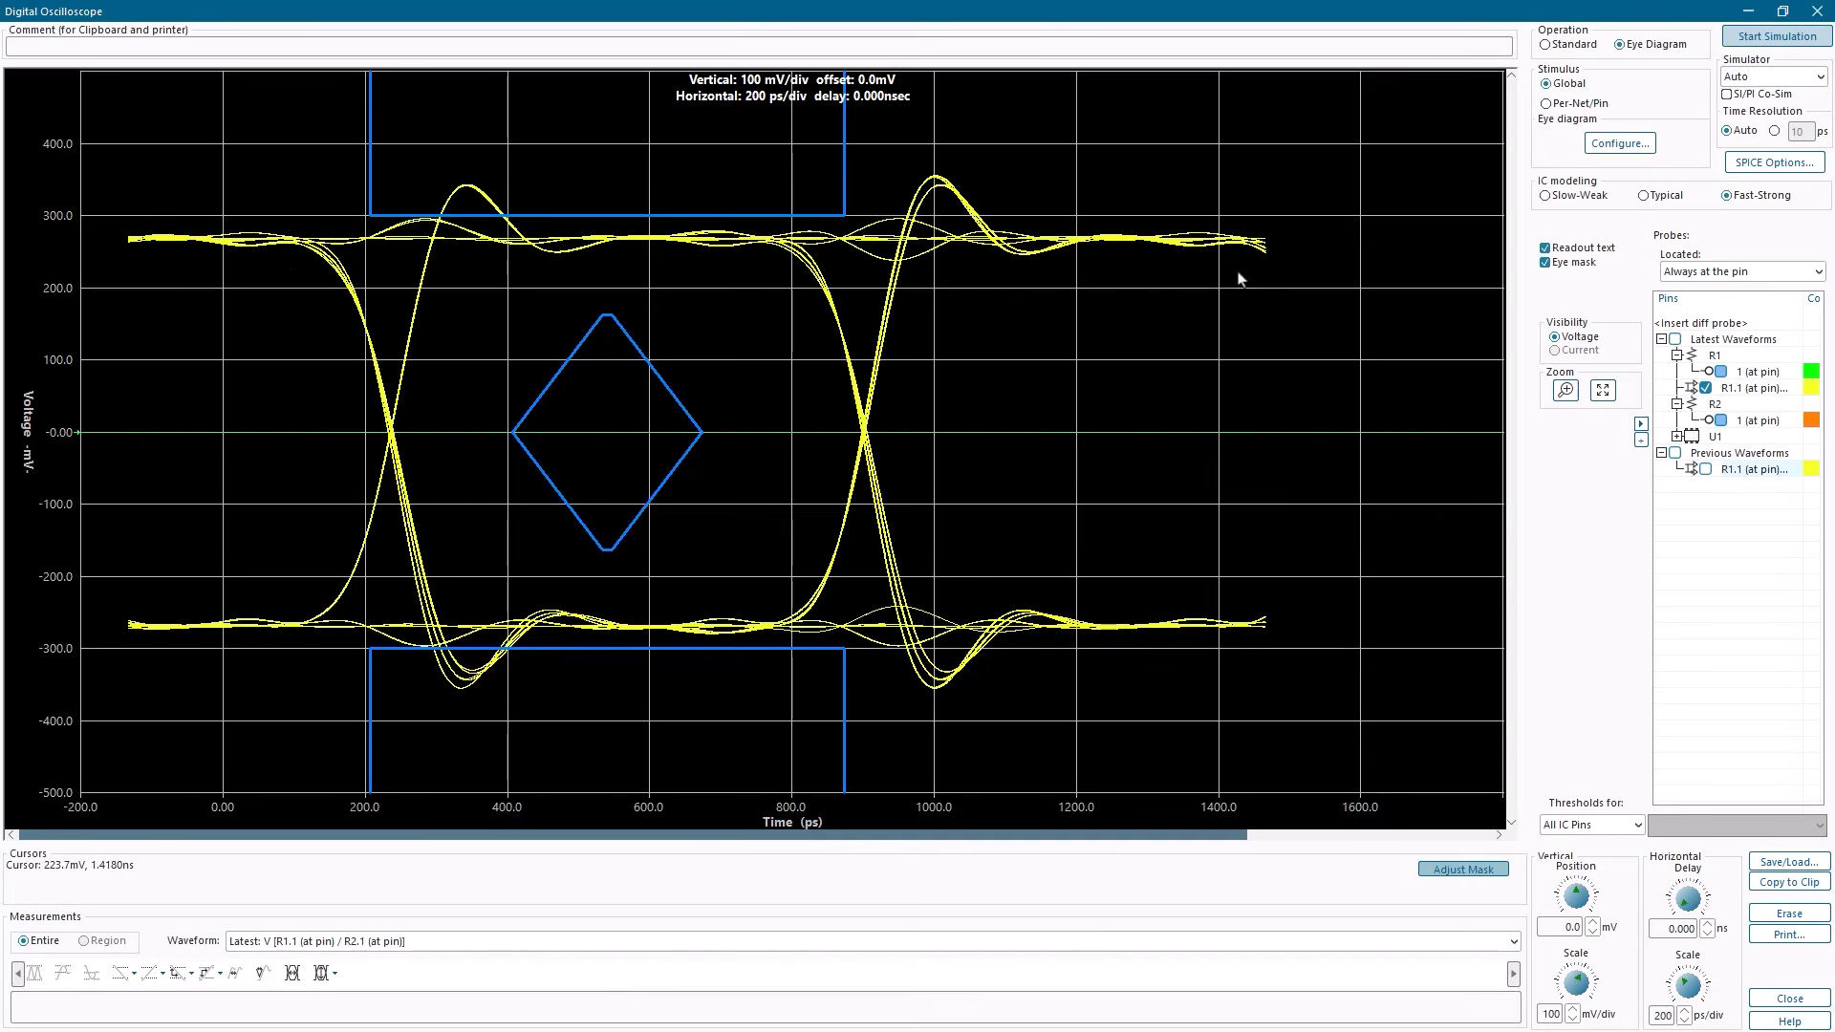
click(1731, 44)
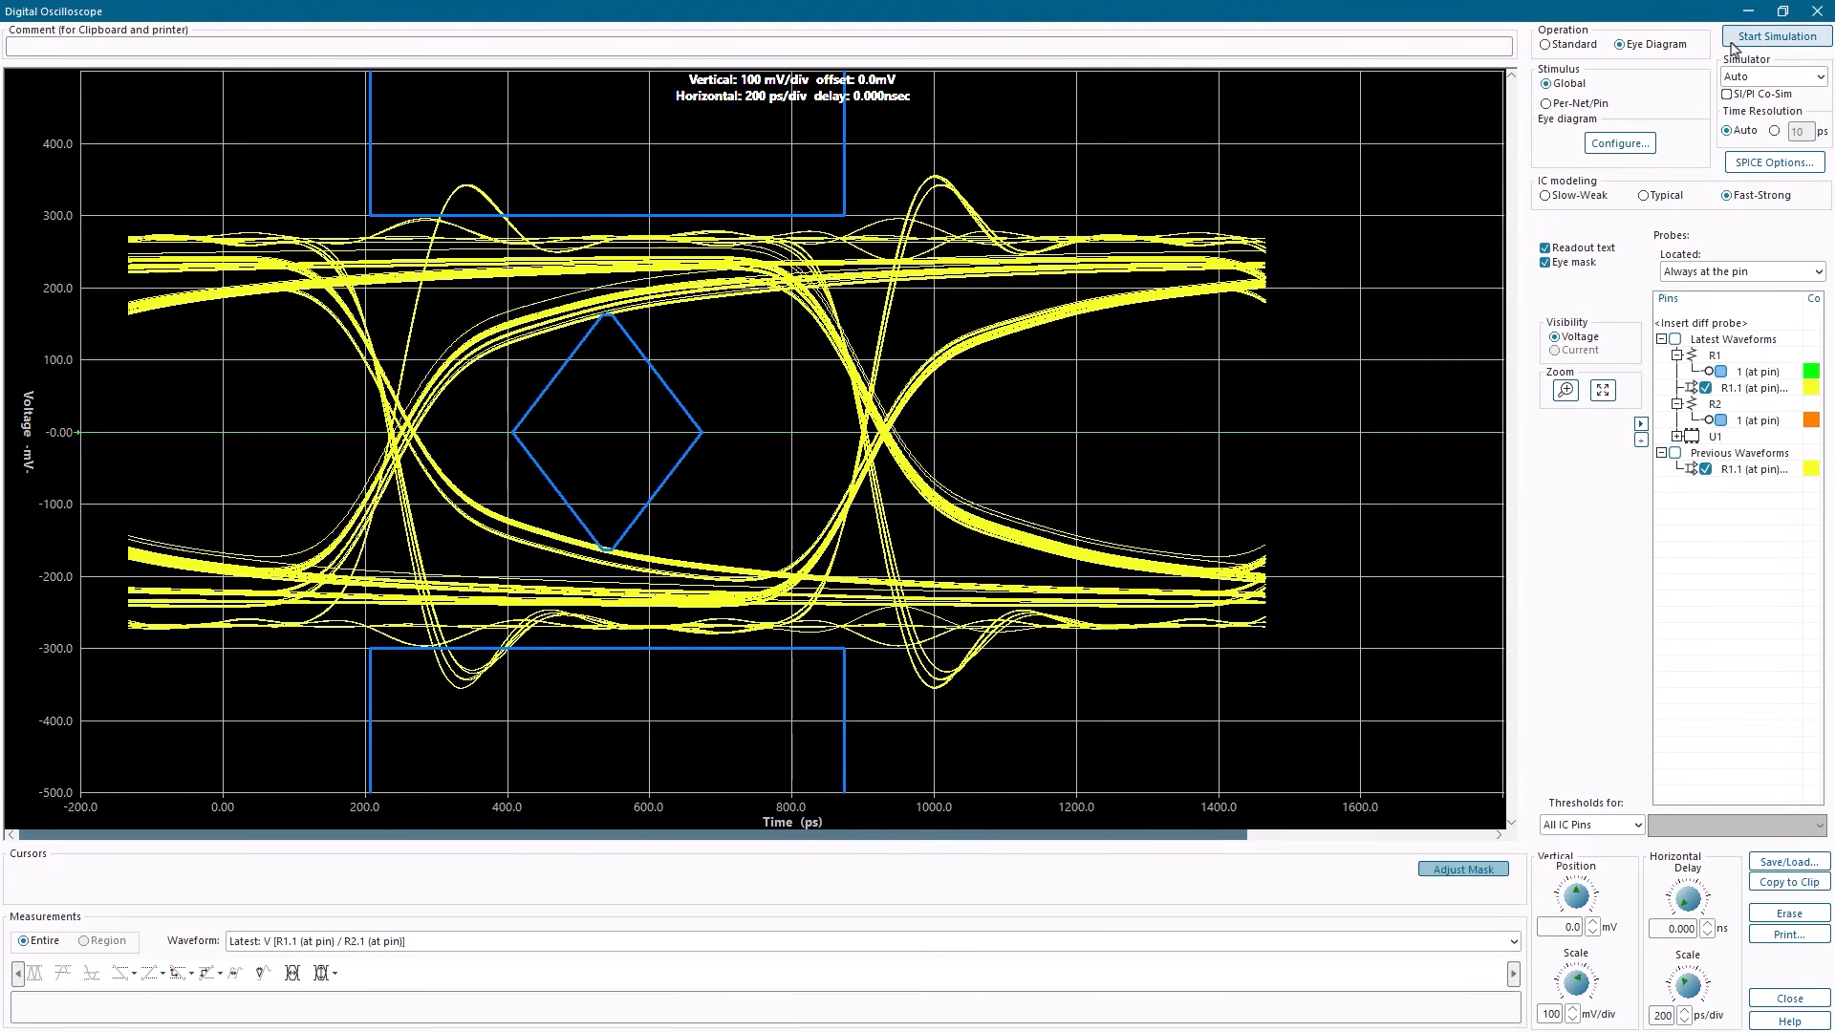
click(1705, 469)
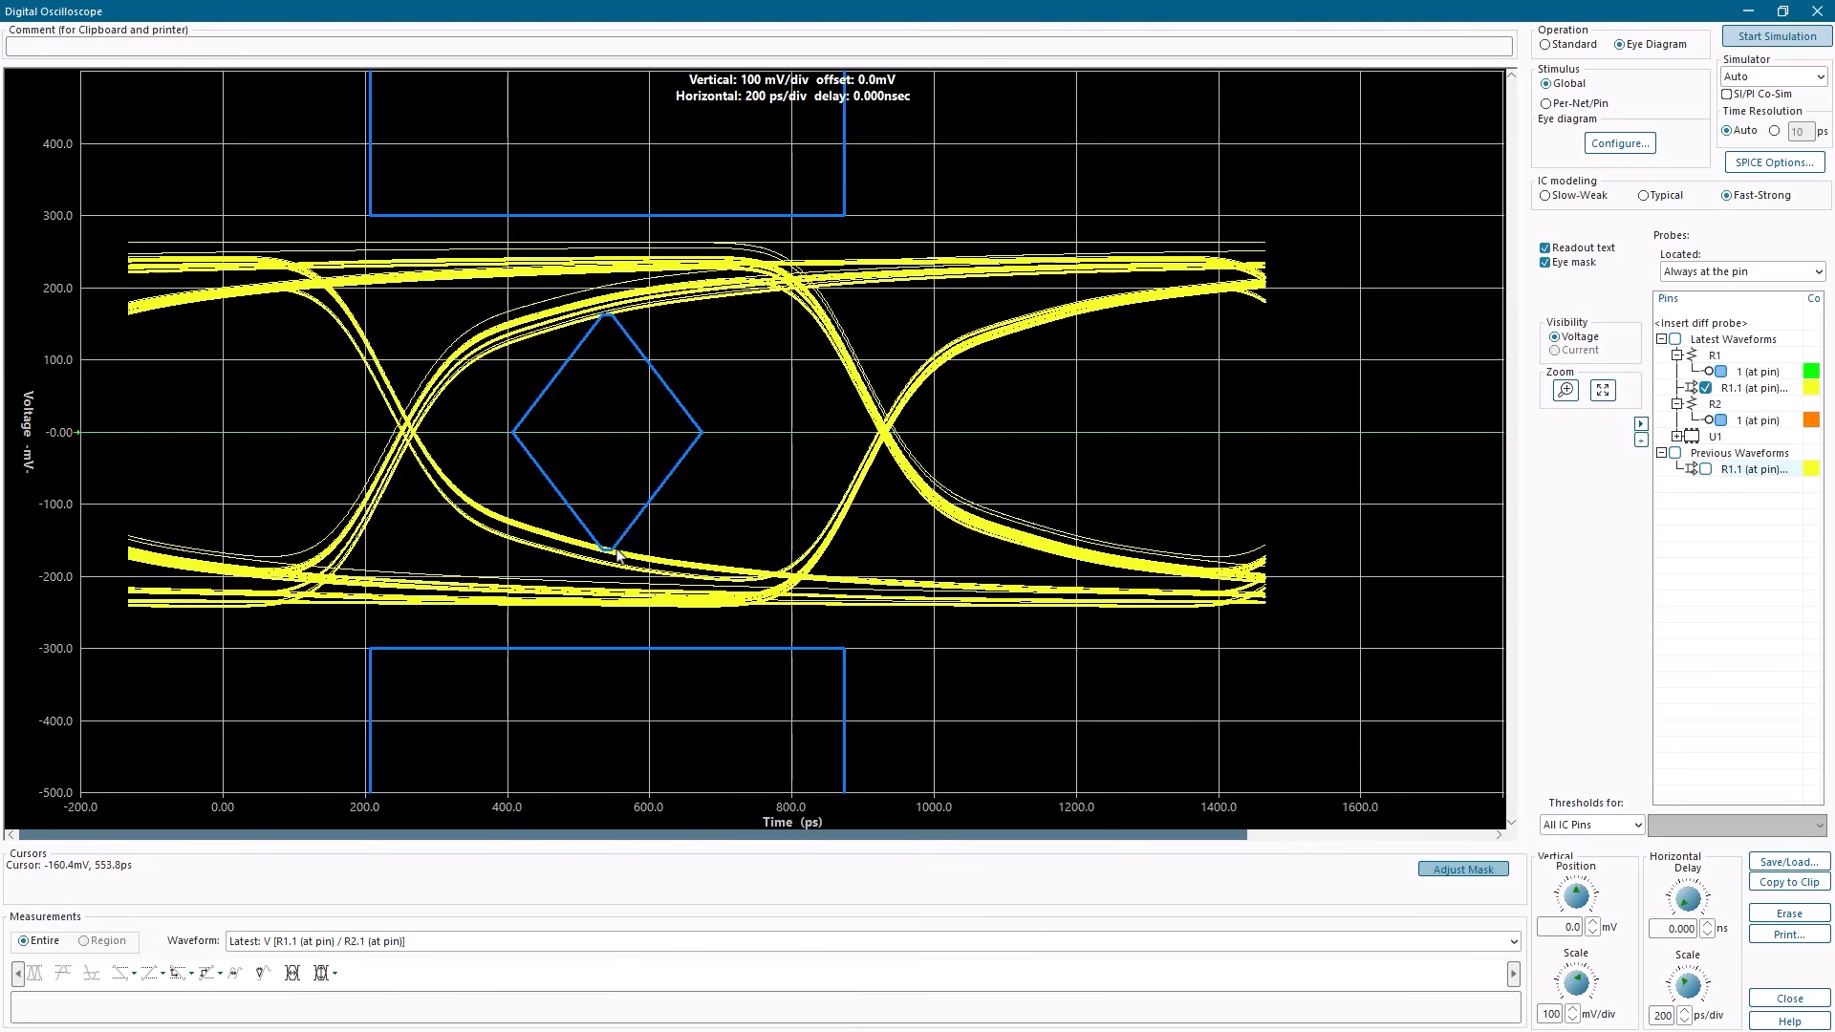
- Set TL3's trace width to 8 mils and its right trace-to-trace separation to 20 mils in the InnerSignal1Coupling region
click(1743, 11)
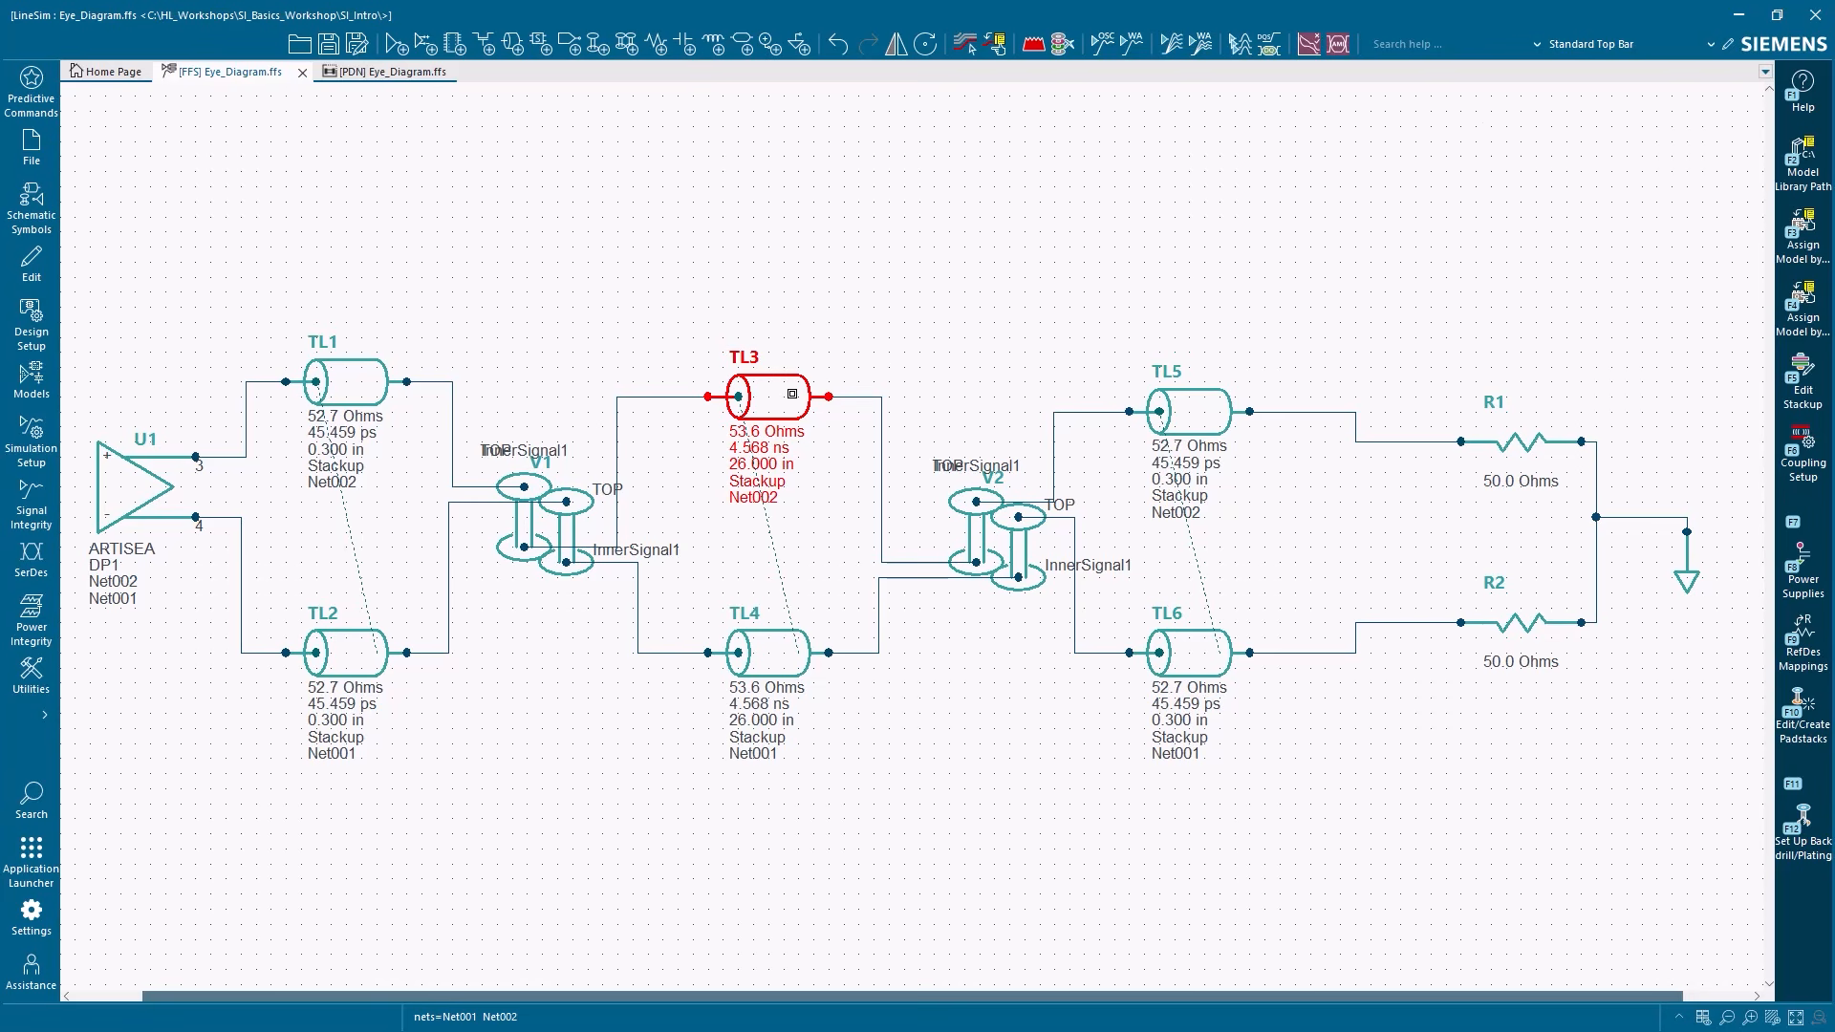
double_click(792, 394)
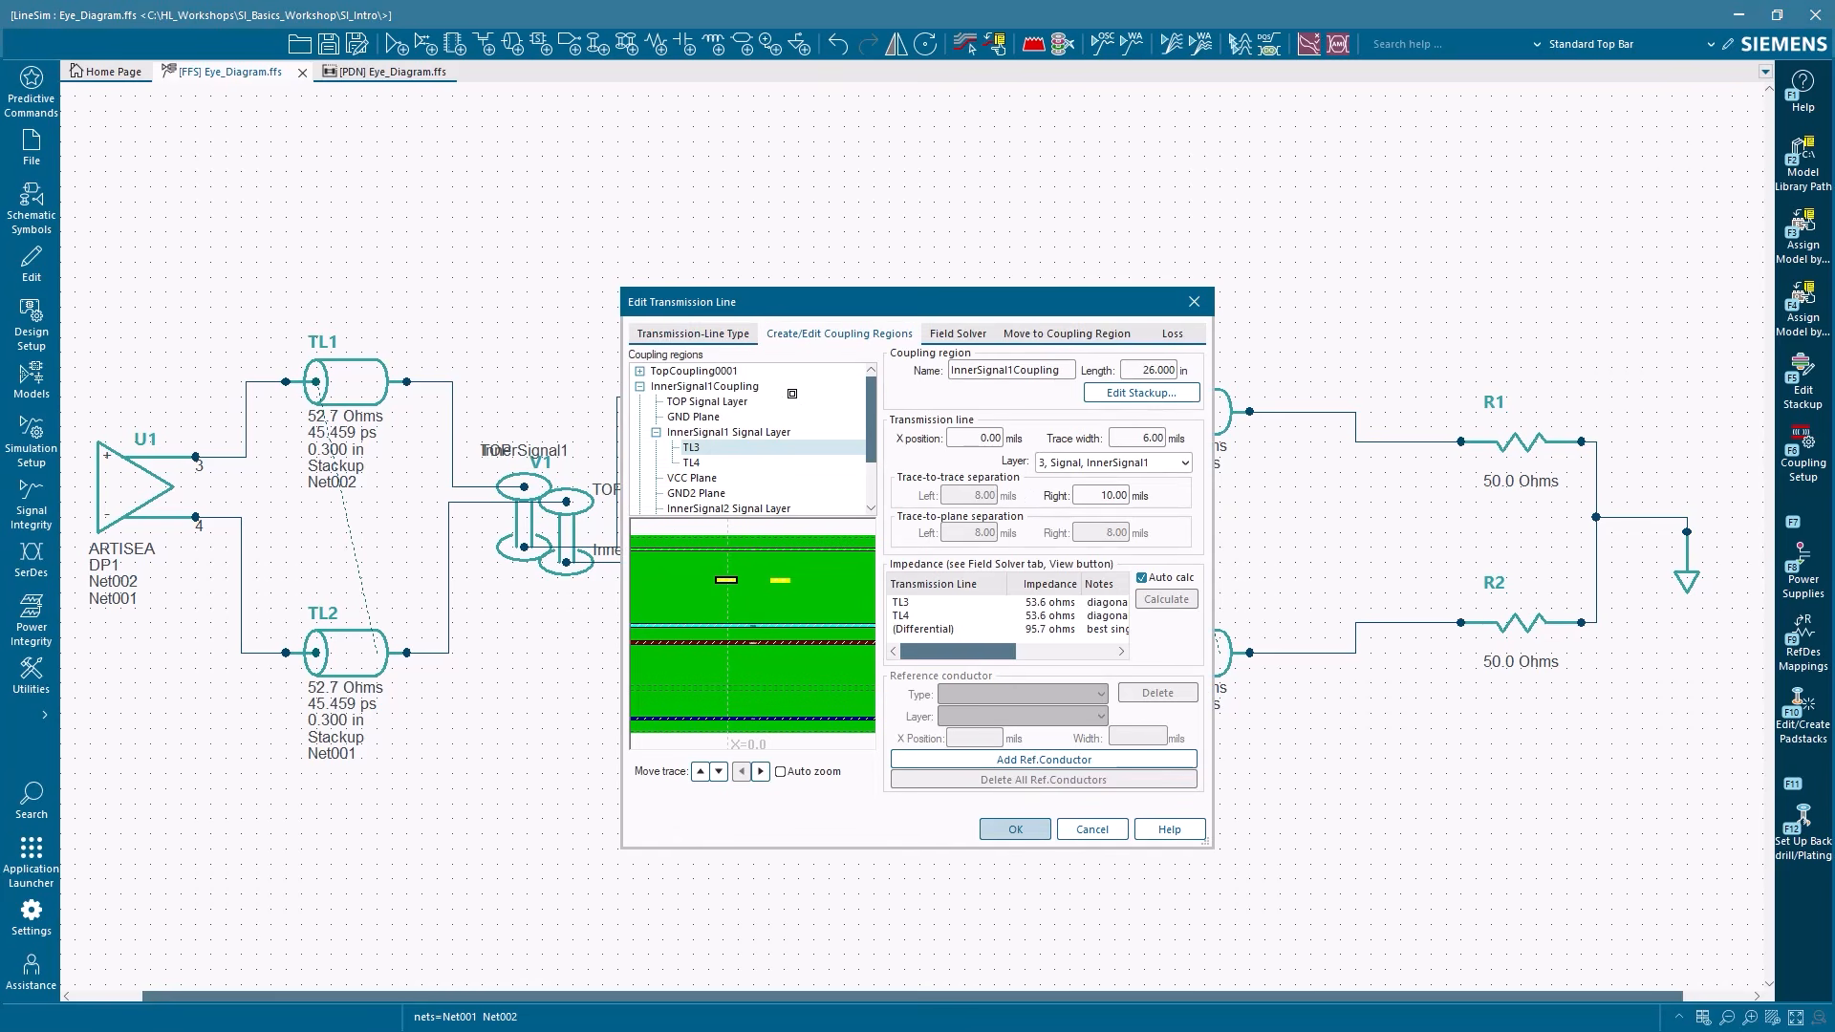
click(1144, 437)
click(1101, 496)
text(2)
- Set TL4's trace width to 8 mils in the same coupling region and apply the transmission-line changes
click(807, 463)
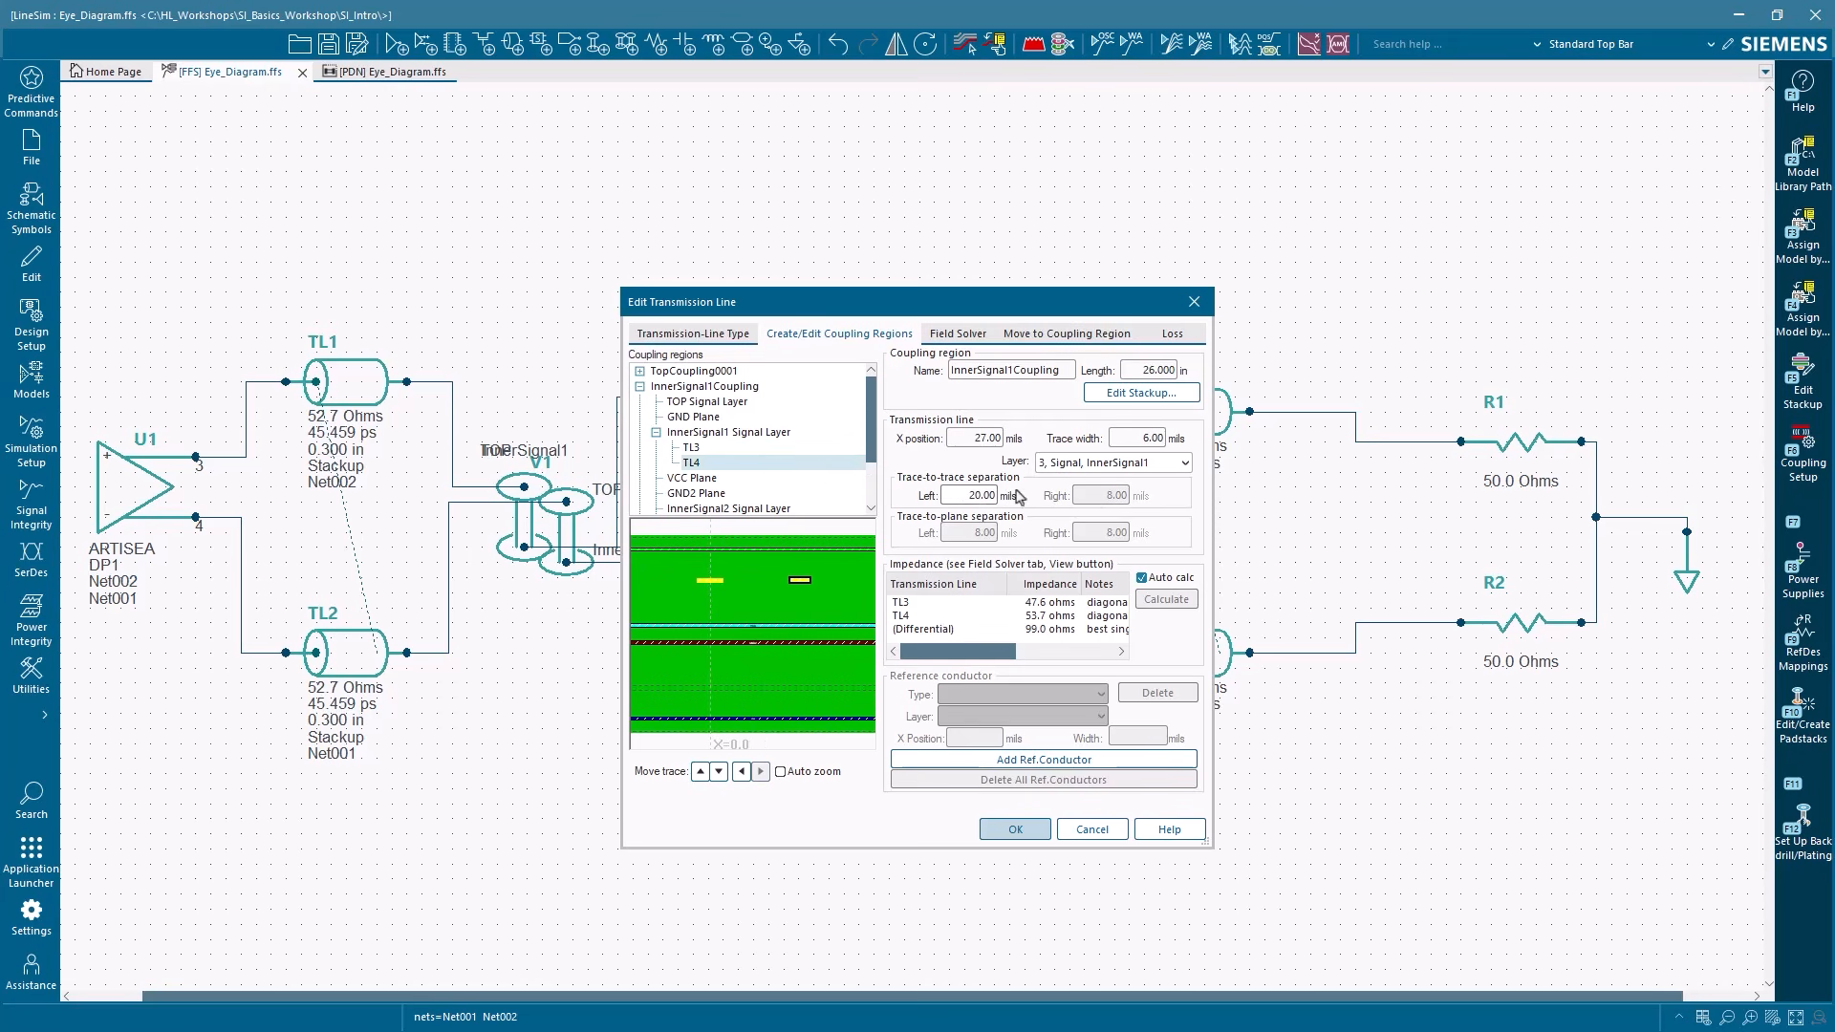
click(1147, 438)
key(BackSpace)
text(8)
click(961, 495)
click(1016, 831)
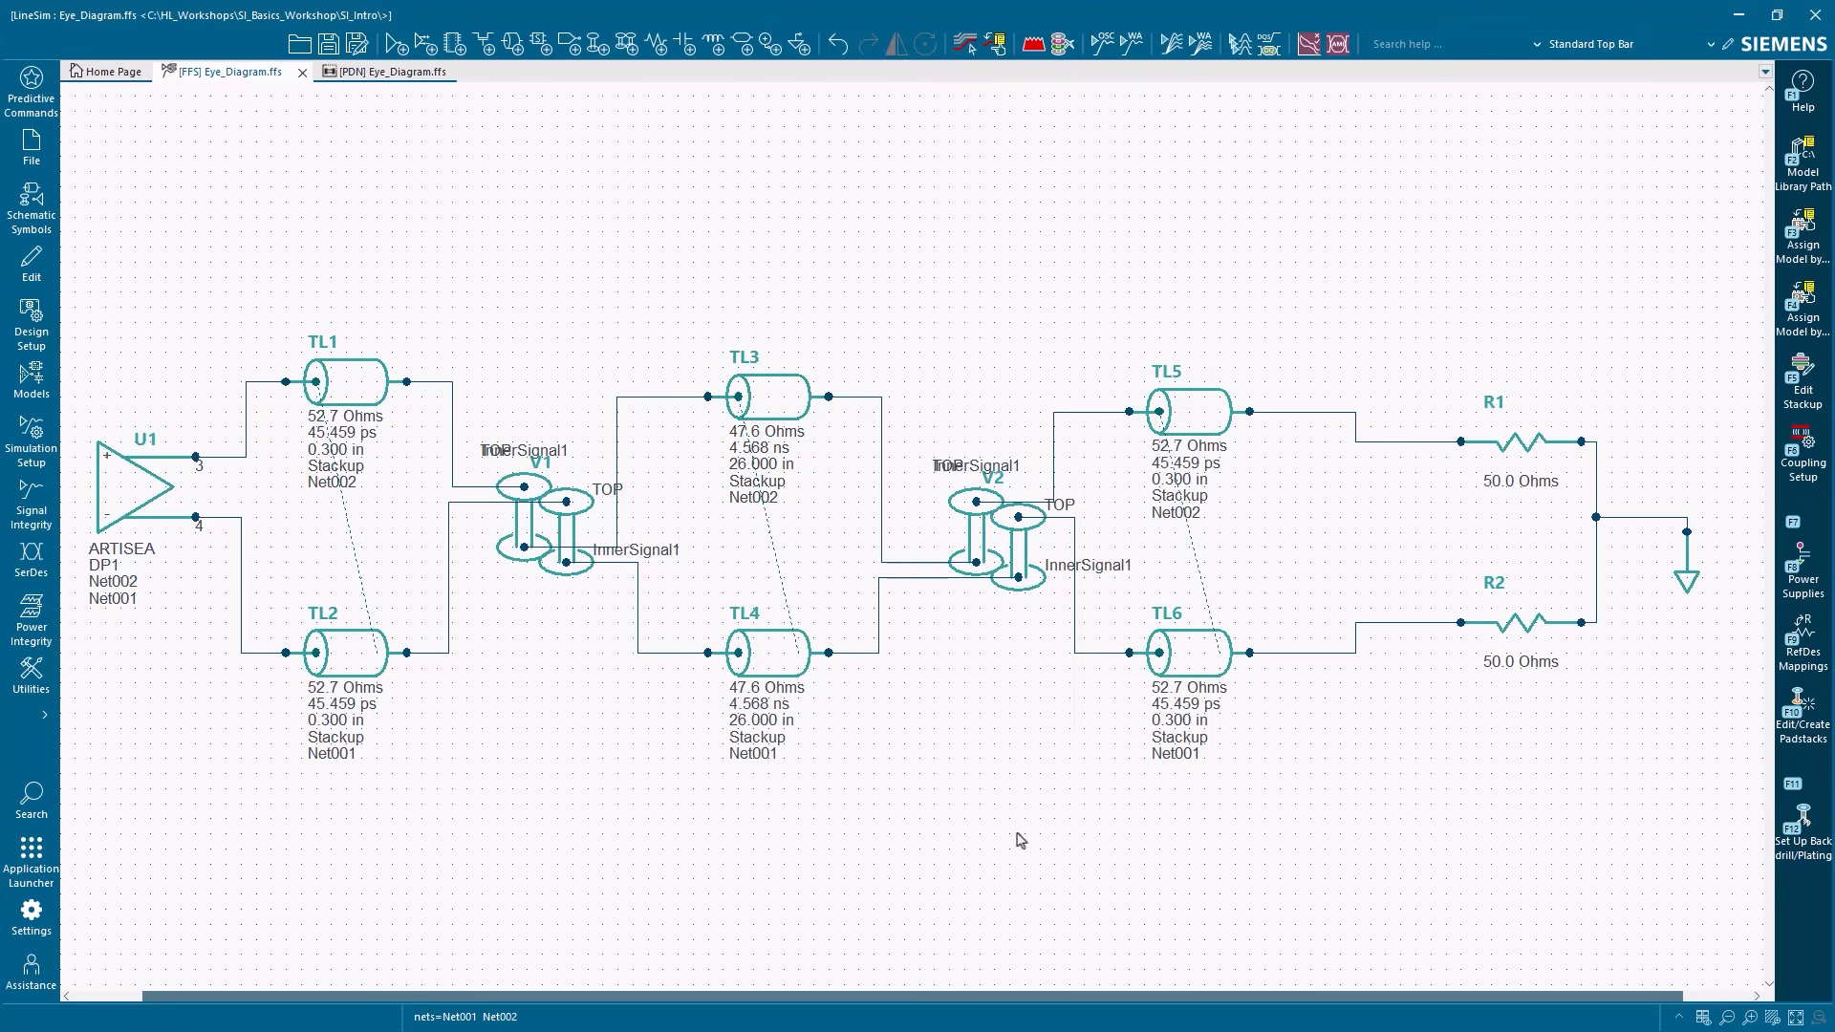
- Resimulate the eye diagram with the wider, more widely spaced traces and hide the previous waveform
click(48, 530)
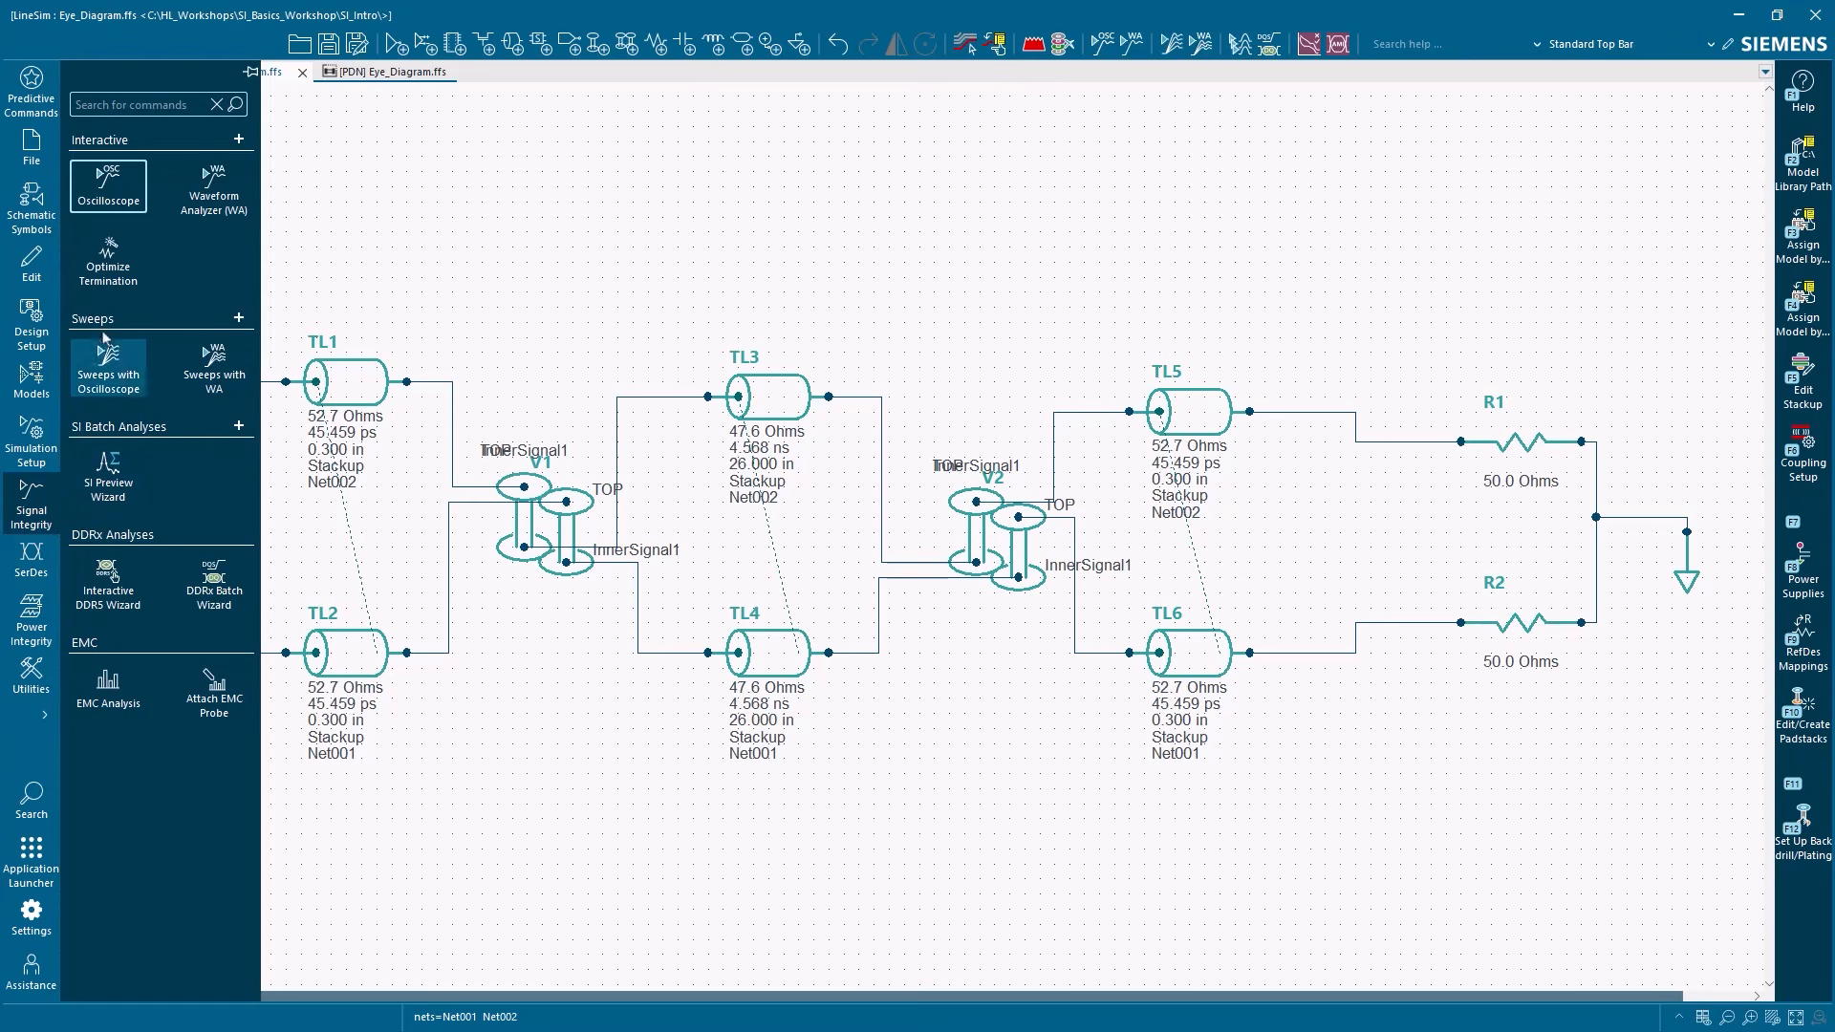
click(135, 218)
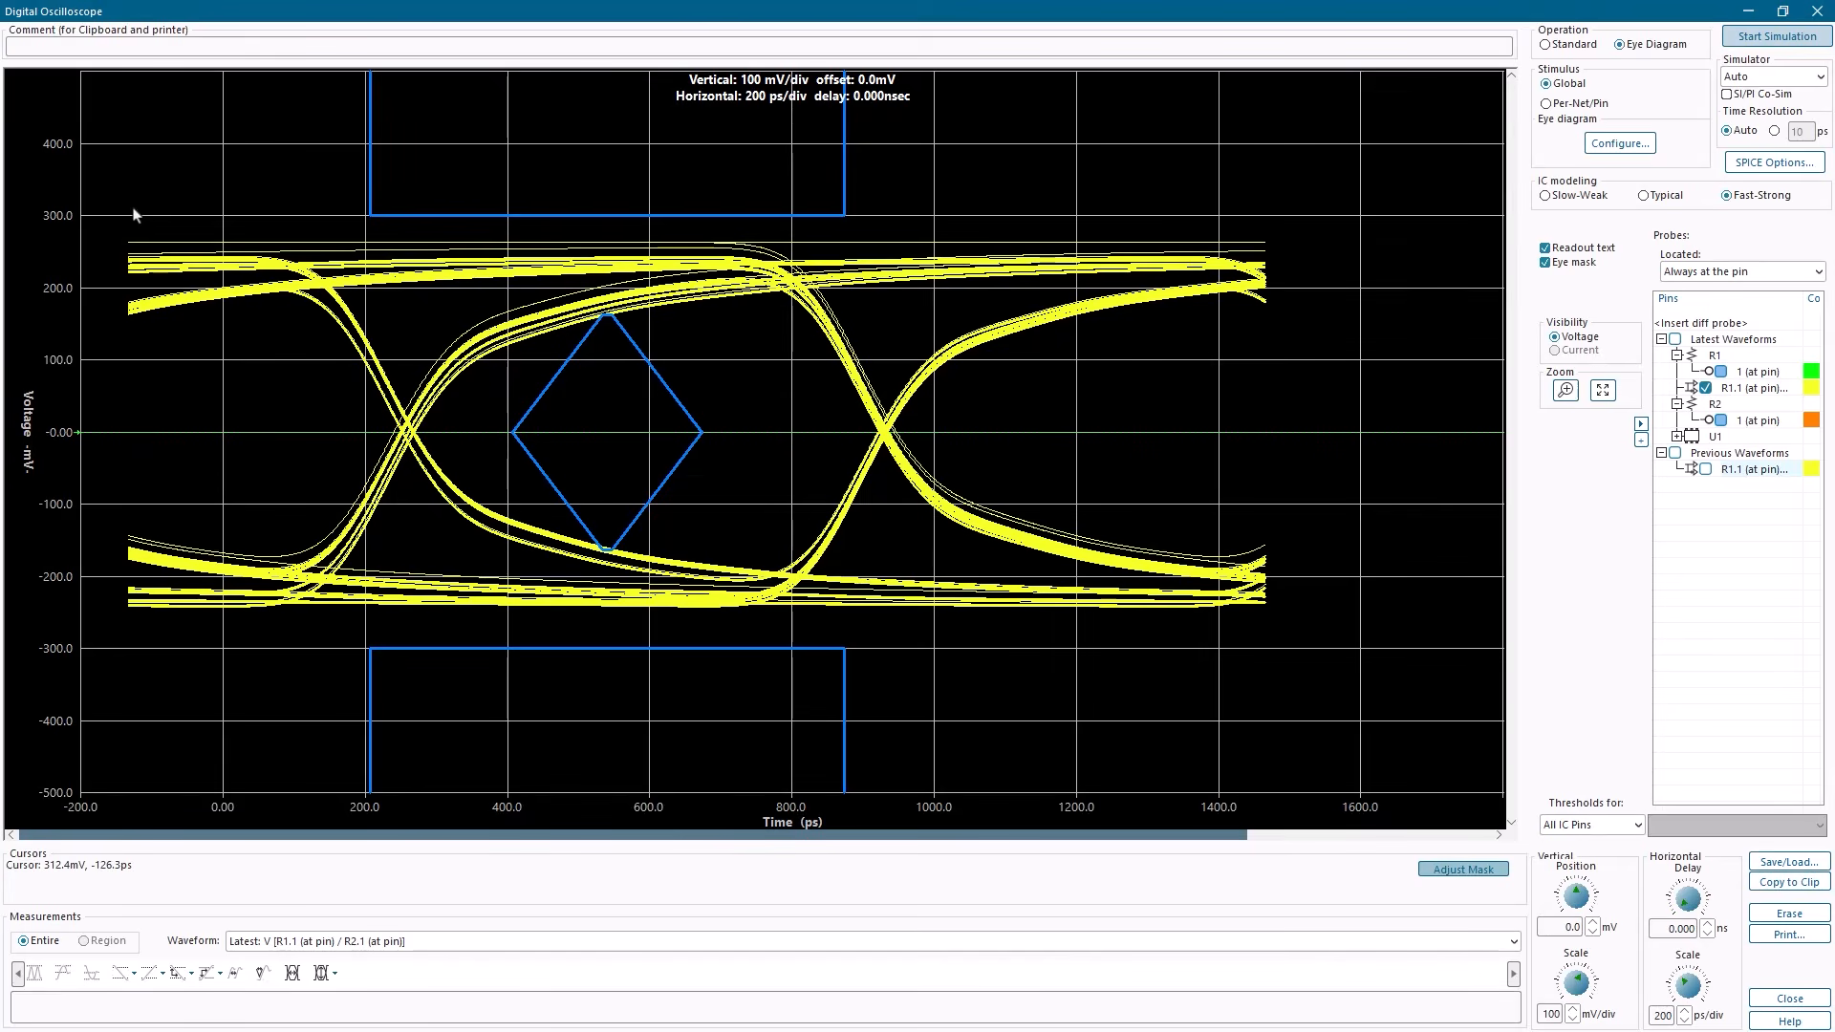
click(1773, 45)
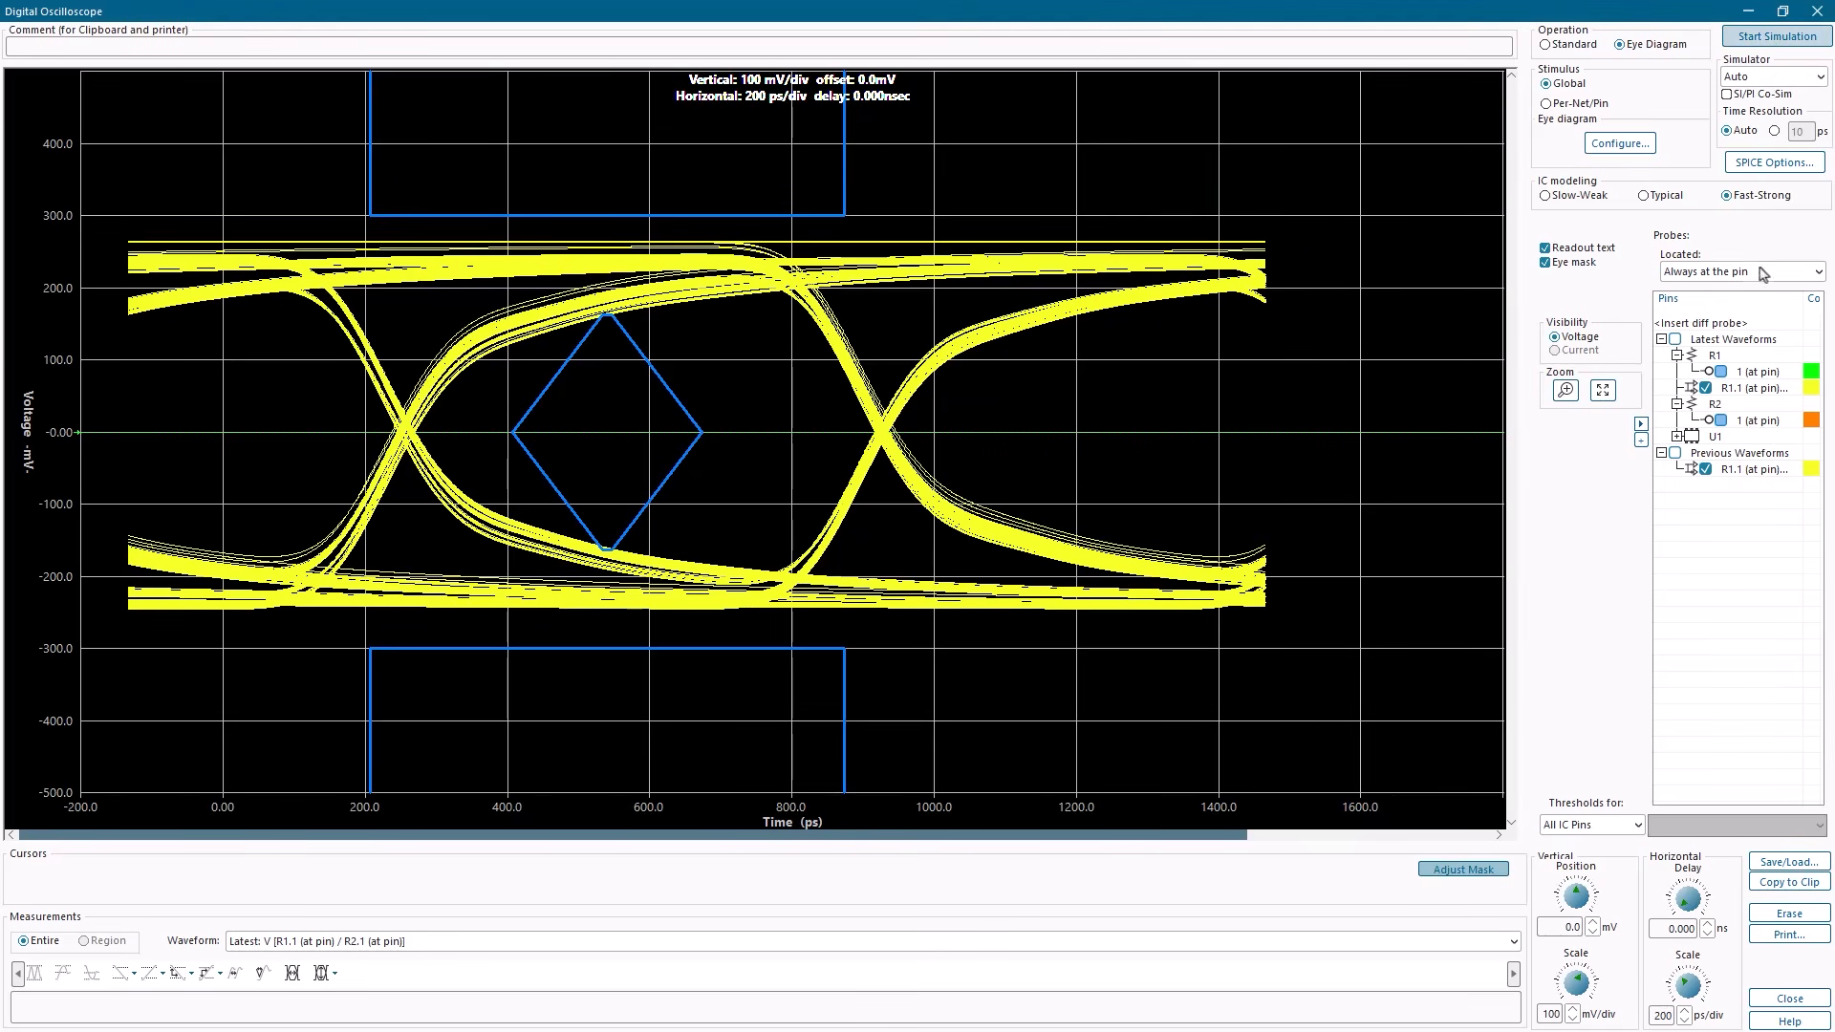
click(1705, 469)
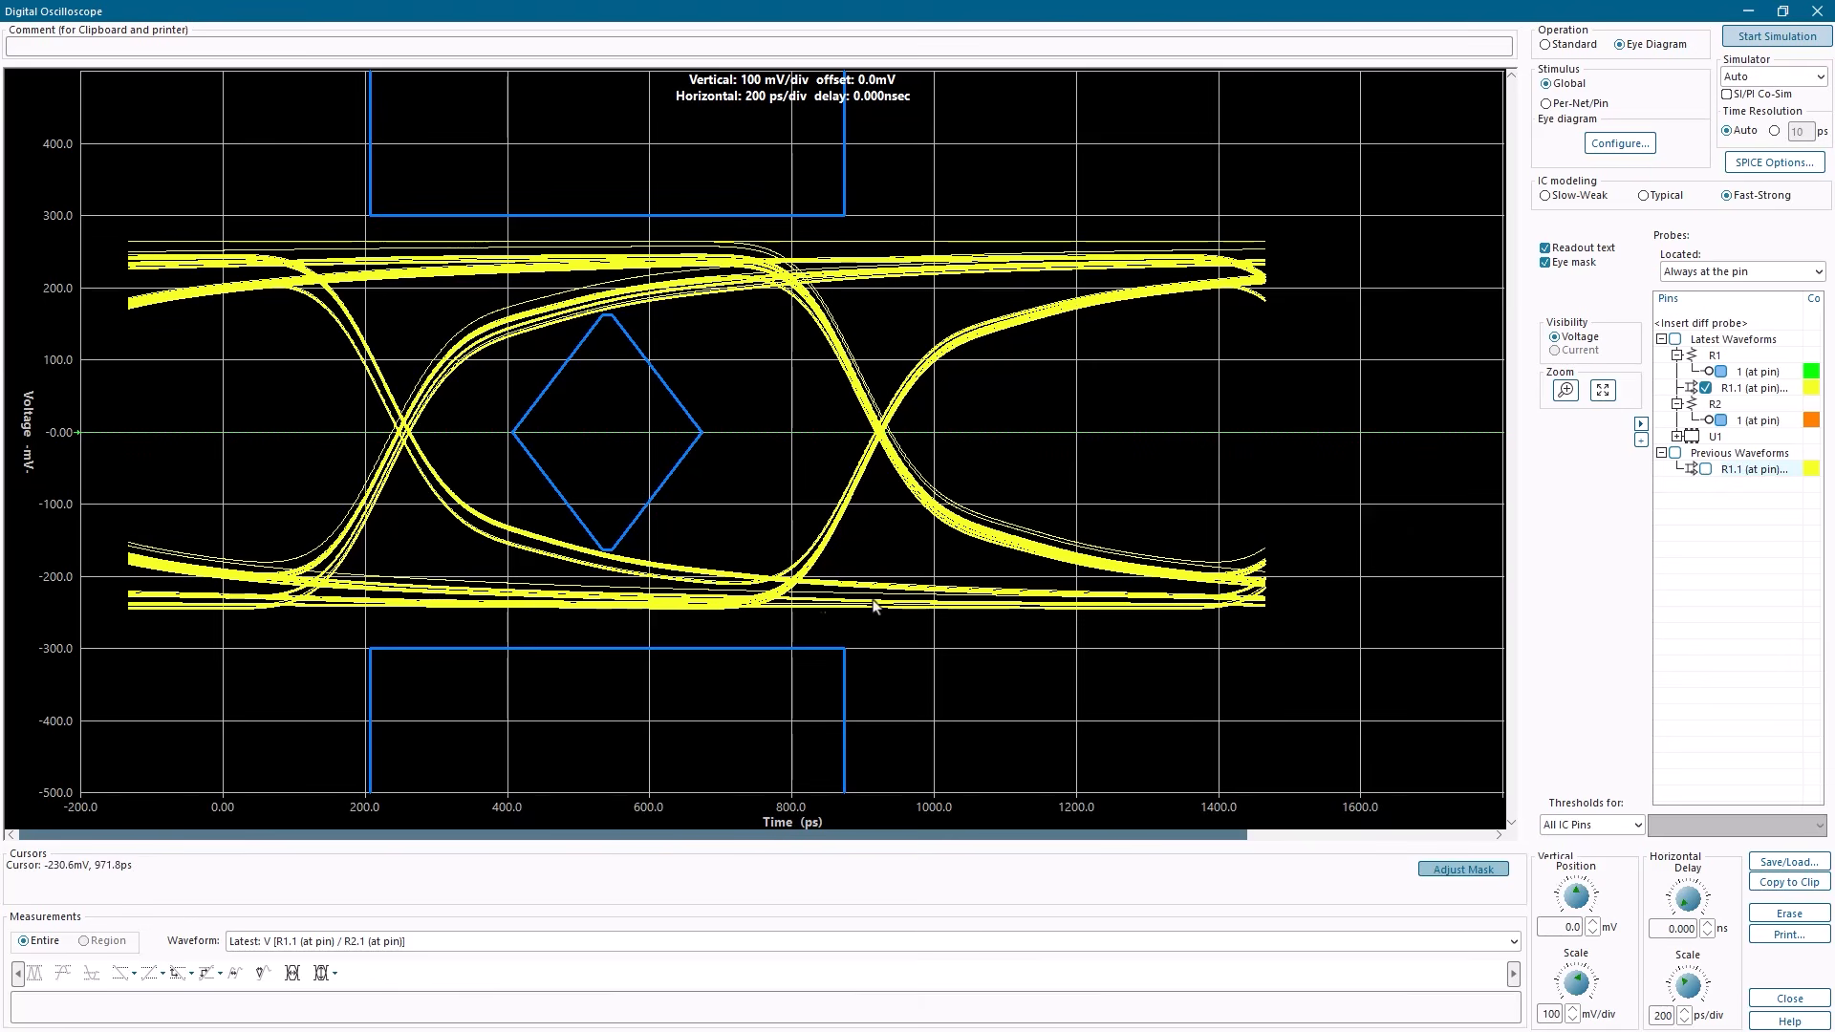